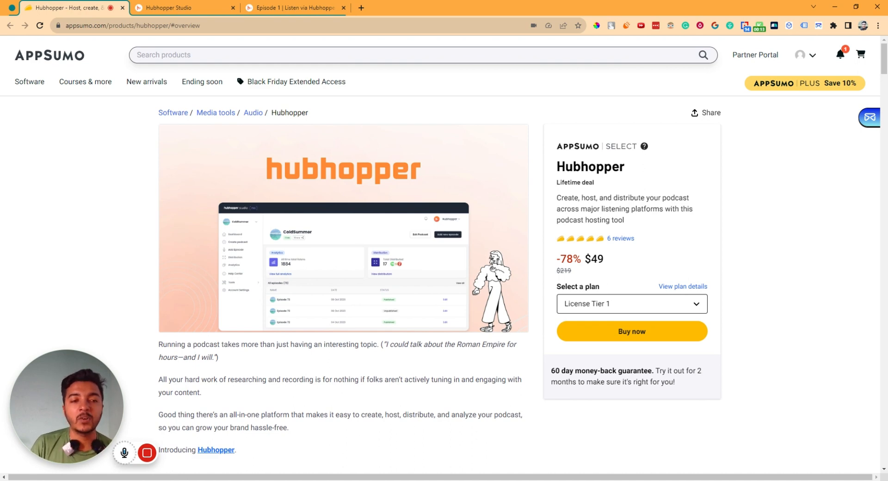
Examine the Hubhopper deal's overview summary and the features included in all plans.
scroll(624, 165, down, 8)
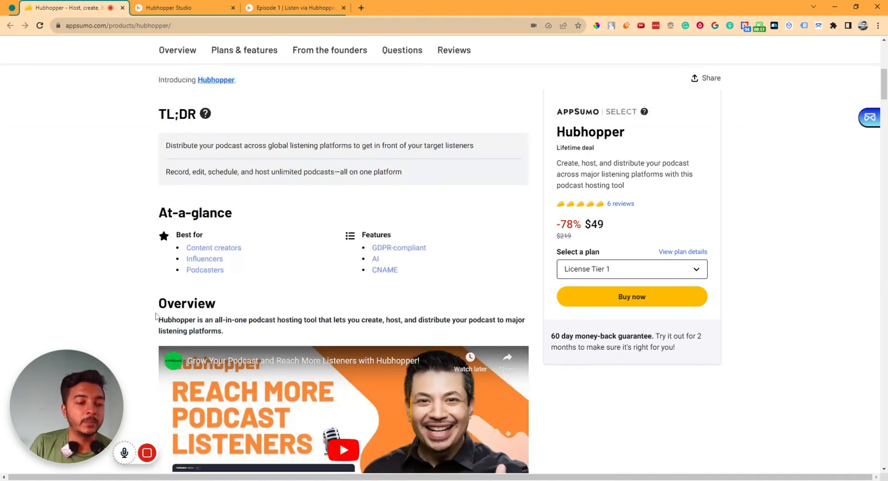
drag(158, 320, 508, 334)
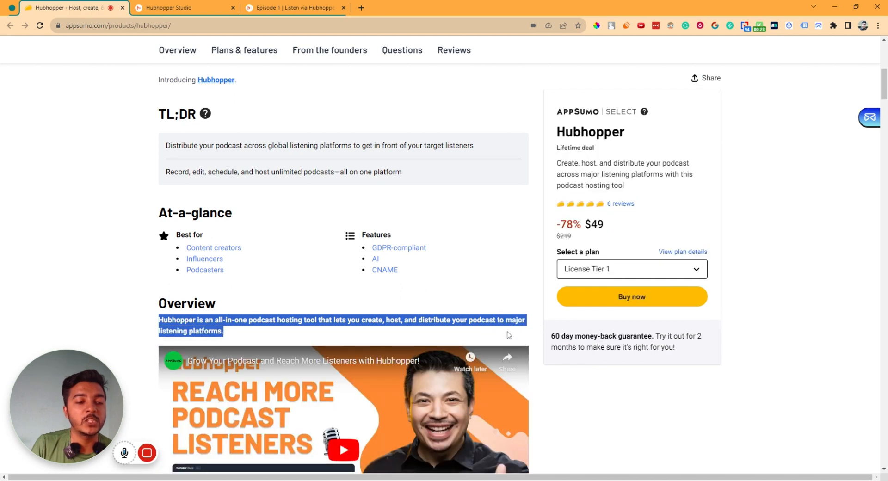
click(251, 51)
scroll(293, 303, down, 5)
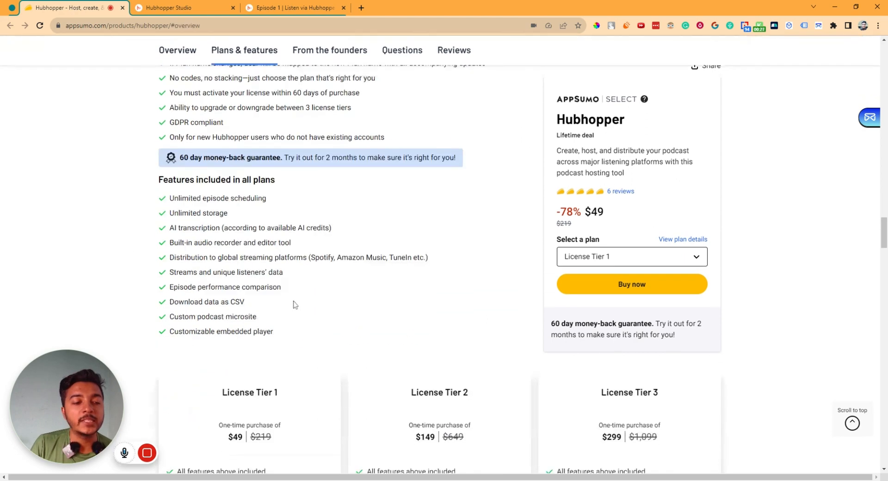
scroll(293, 303, down, 3)
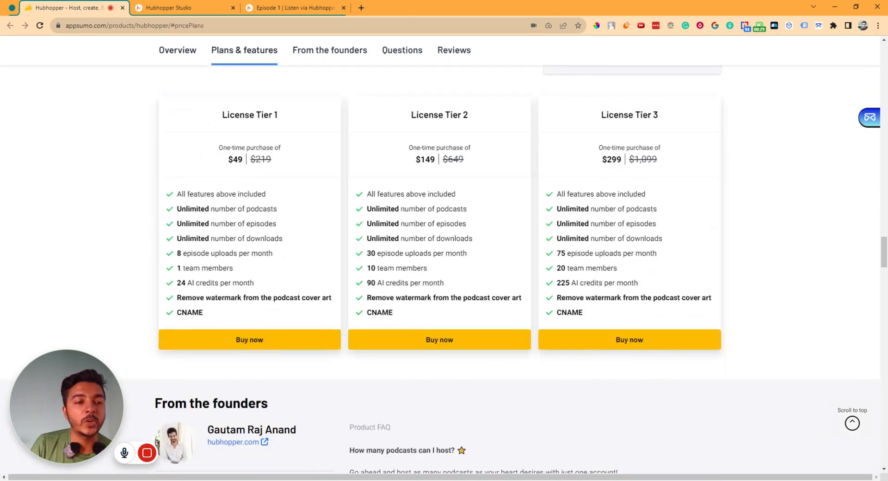
Review the License Tier 1 price and each of its limits, from number of podcasts to CNAME.
drag(227, 159, 247, 161)
drag(181, 208, 291, 212)
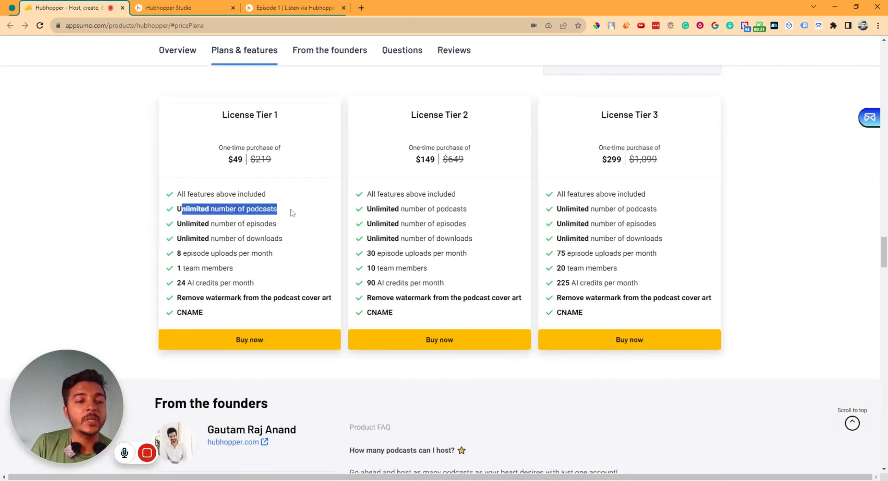
drag(185, 223, 285, 224)
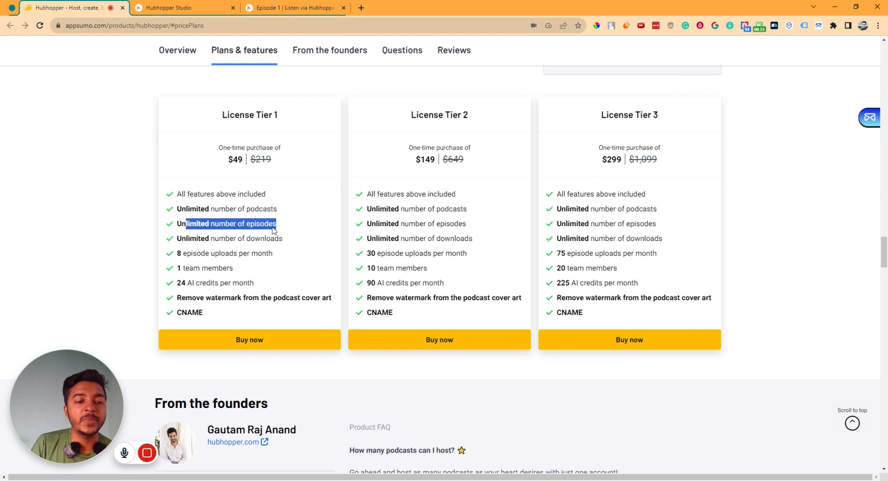
drag(186, 238, 293, 241)
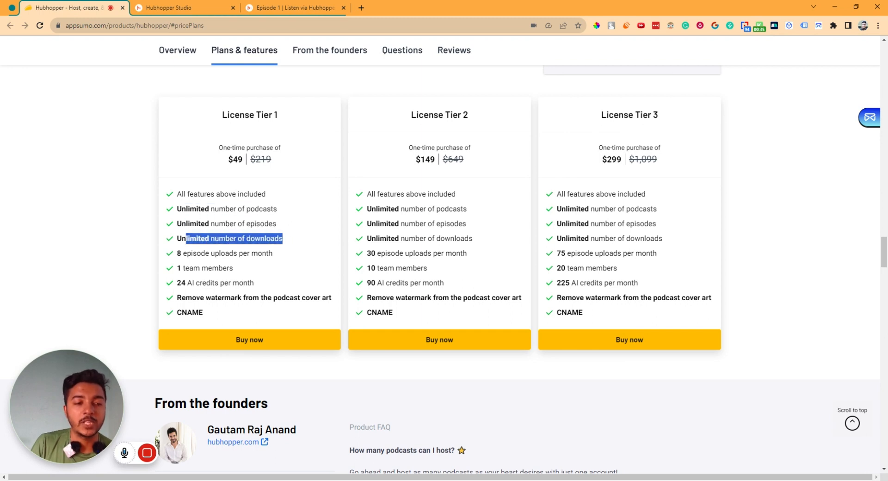
drag(181, 252, 274, 253)
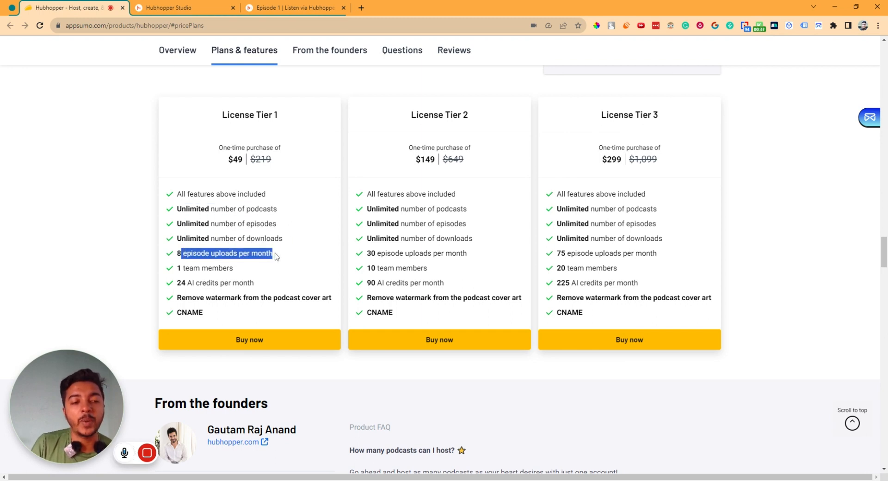
drag(183, 269, 276, 272)
drag(177, 282, 273, 285)
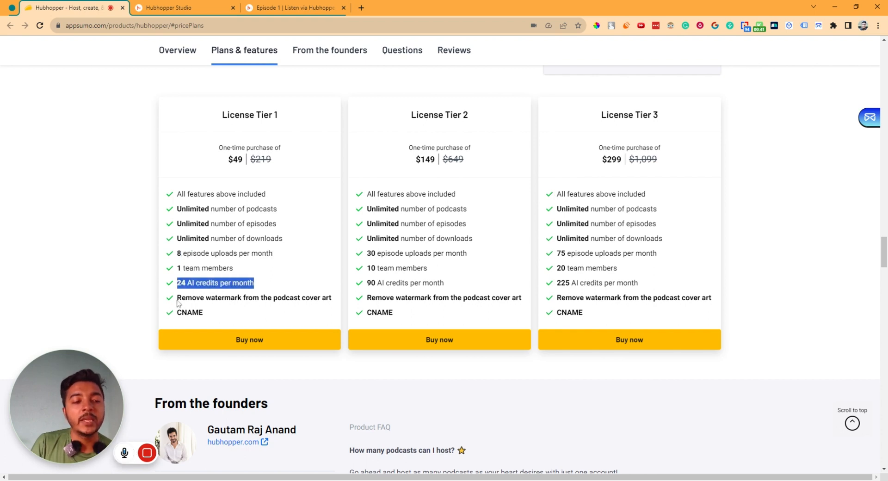
drag(178, 301, 336, 300)
drag(177, 312, 203, 312)
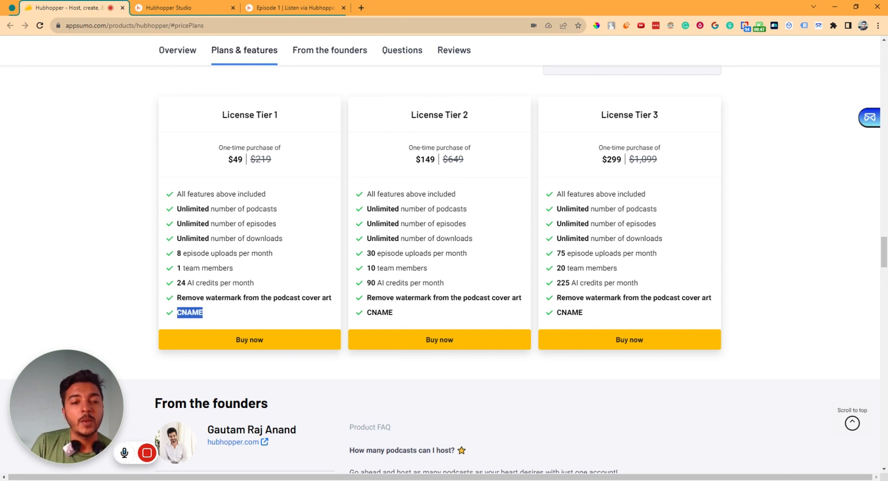
Compare the monthly episode upload allowances of License Tier 2 and License Tier 3.
drag(367, 253, 472, 255)
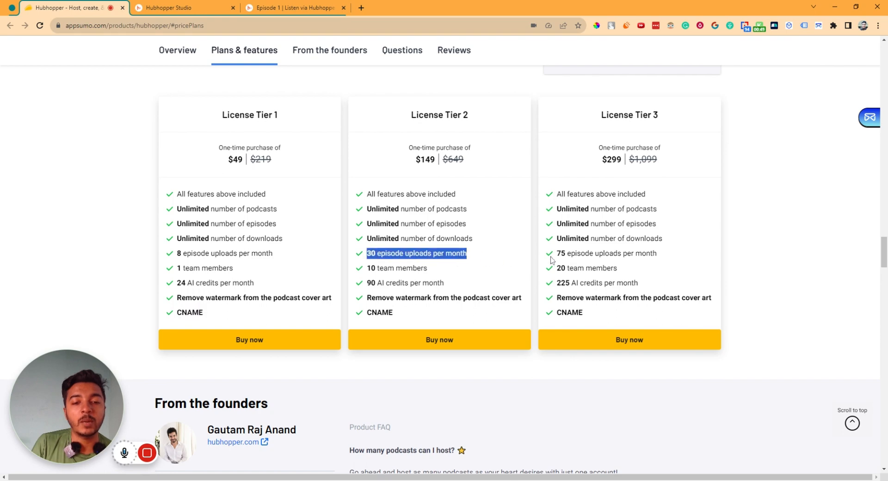
drag(561, 253, 663, 258)
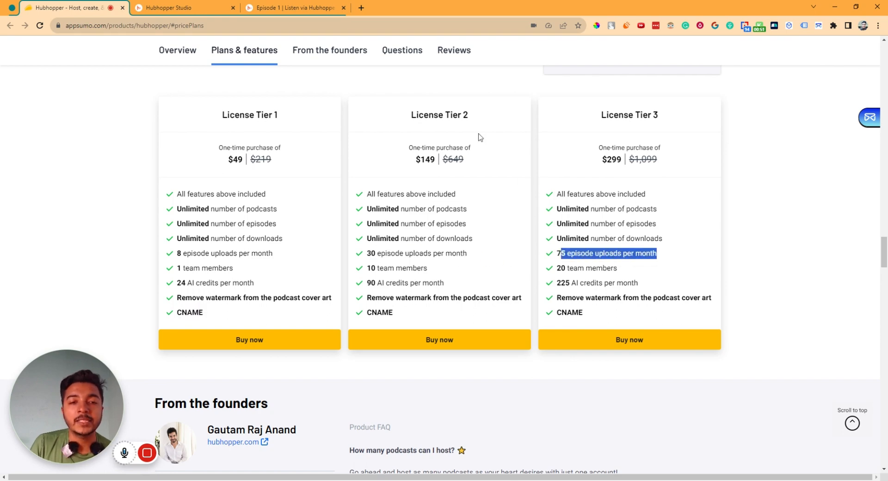
click(757, 323)
Read through the customer reviews of the Hubhopper deal and return to the start of the product page.
scroll(743, 198, up, 15)
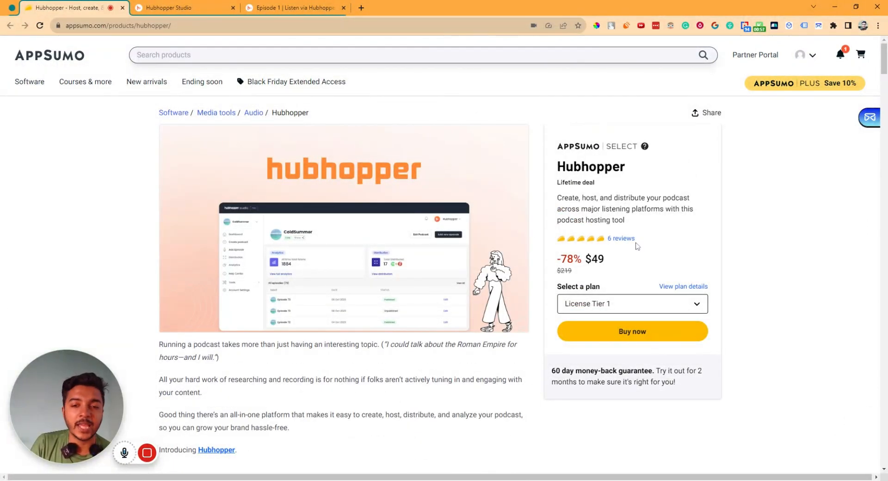
click(620, 238)
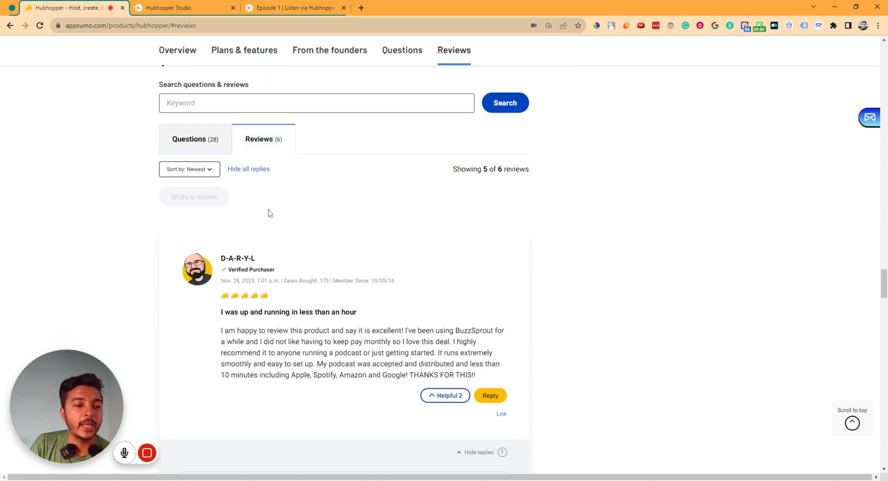
scroll(280, 224, down, 8)
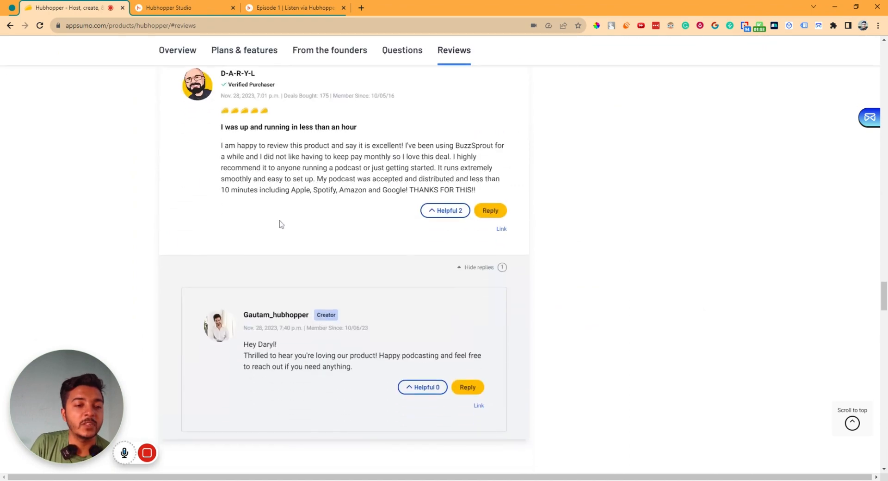
scroll(280, 224, down, 6)
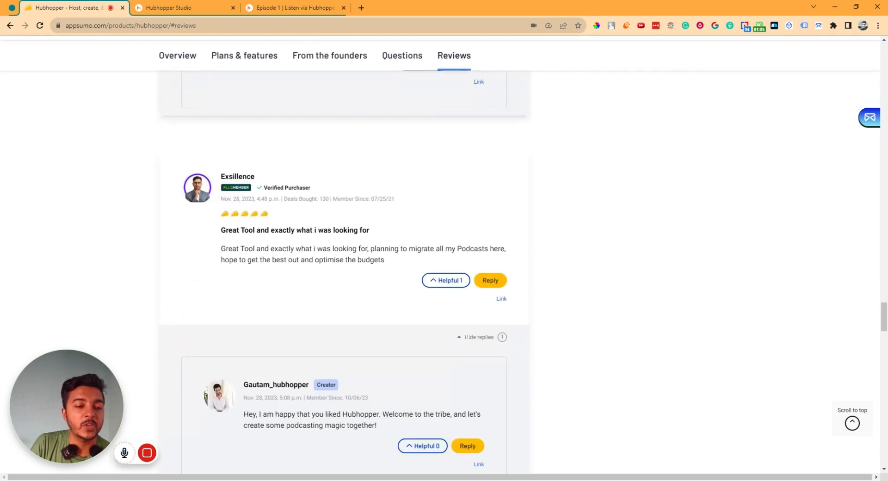
scroll(516, 342, down, 9)
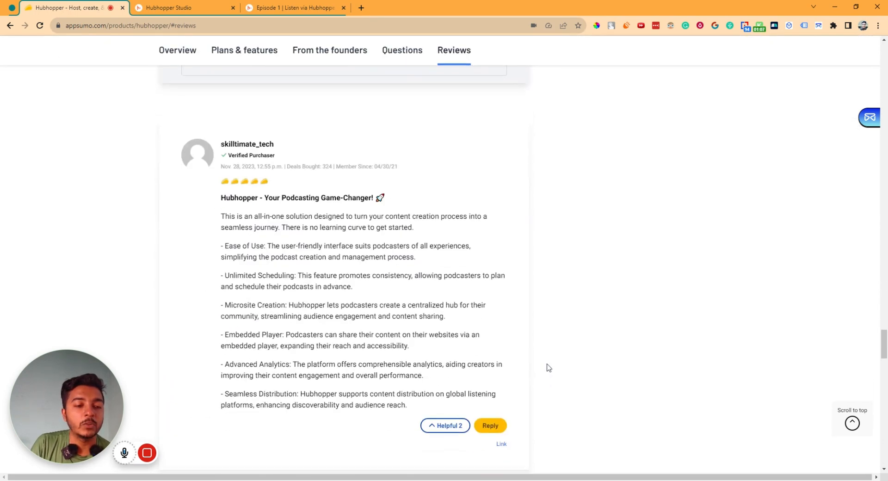
scroll(563, 322, up, 20)
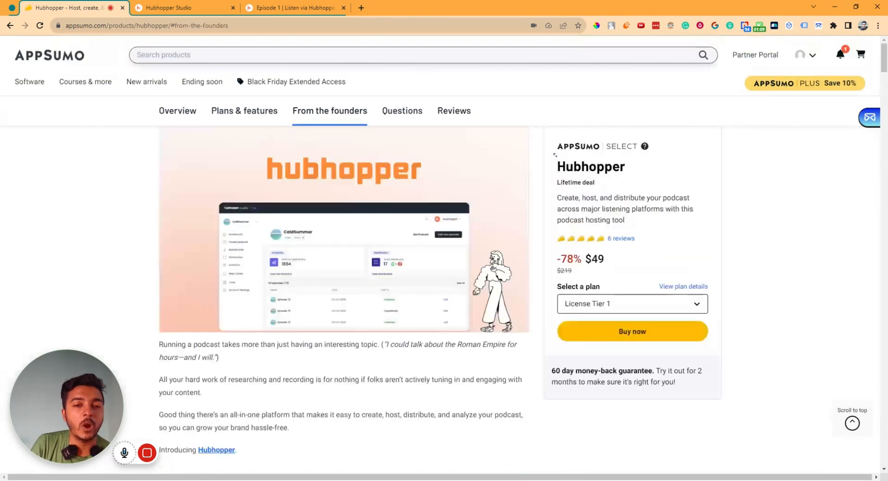
middle_click(556, 156)
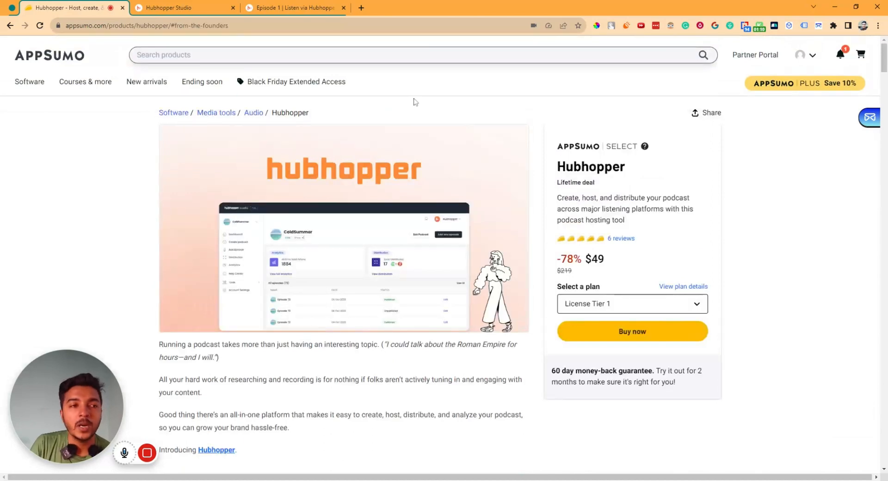
Switch to Hubhopper Studio, open the Pod 1 podcast for editing and check its podcast name and host name.
click(195, 12)
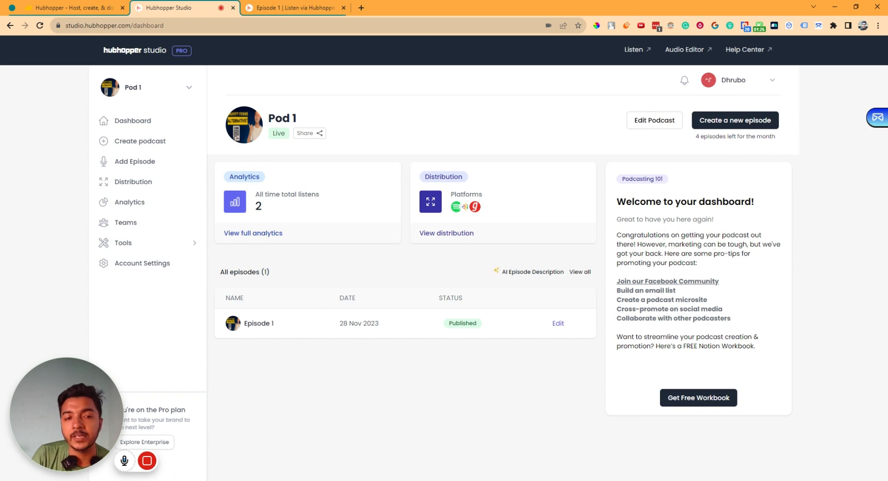
click(649, 129)
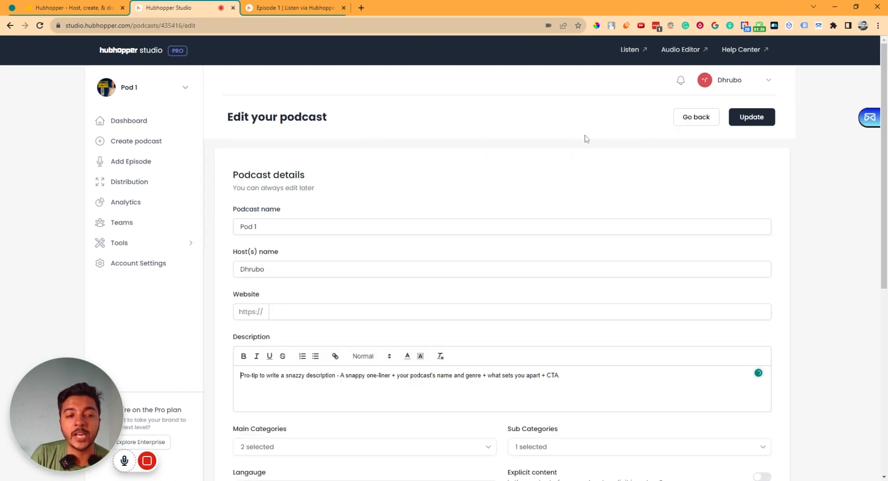
click(292, 225)
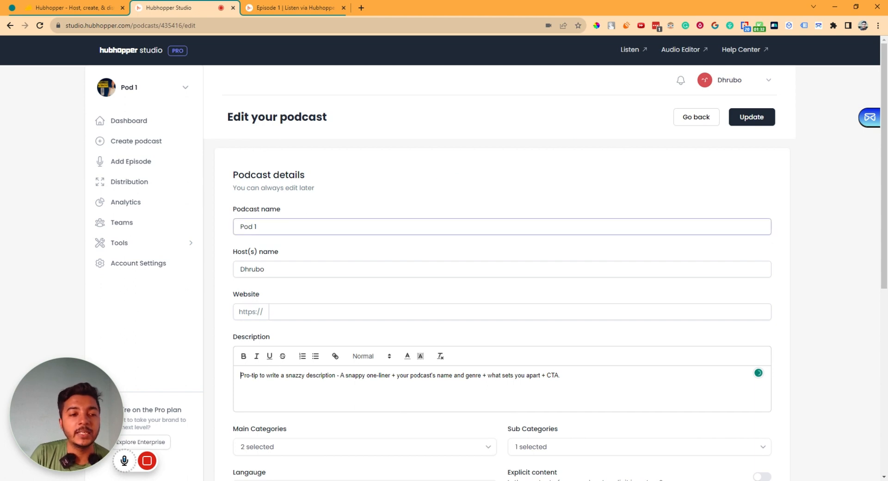
click(256, 226)
scroll(263, 199, down, 2)
scroll(264, 193, up, 2)
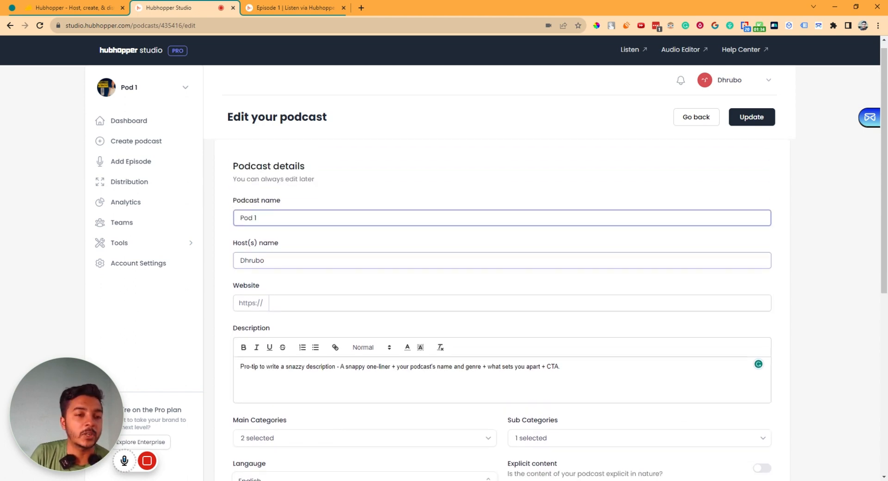
drag(240, 227, 256, 226)
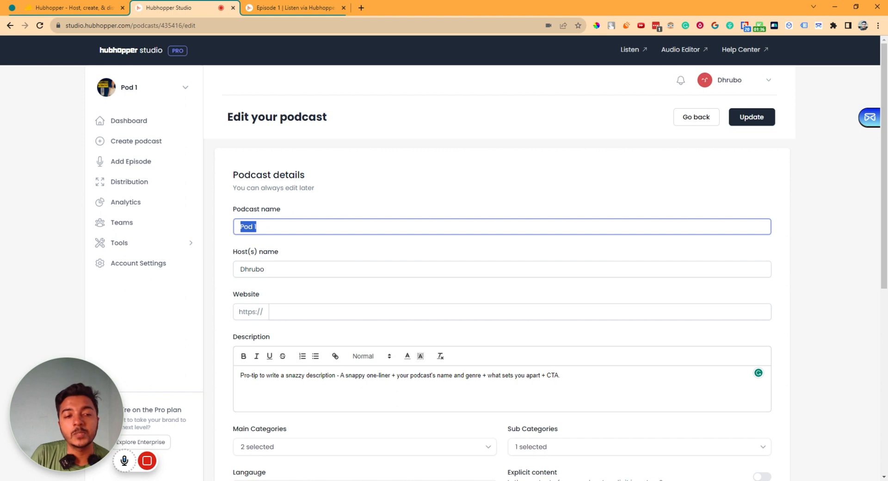
drag(240, 269, 264, 269)
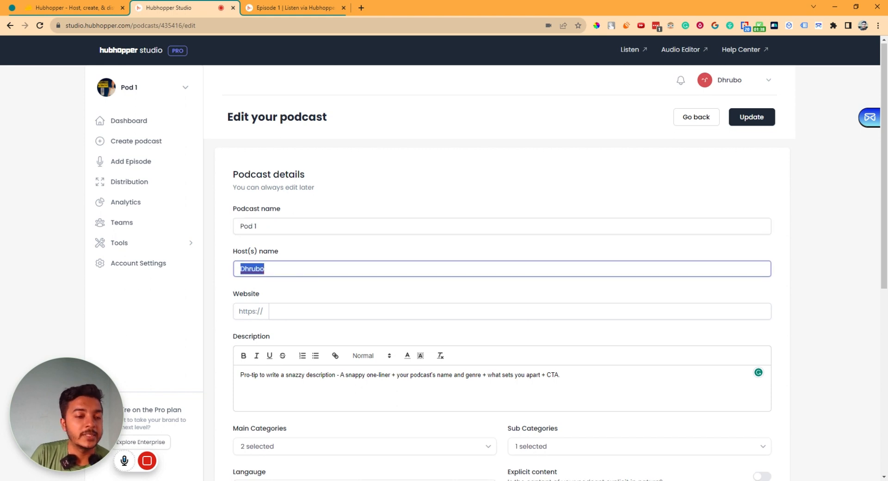
scroll(264, 270, down, 1)
click(274, 265)
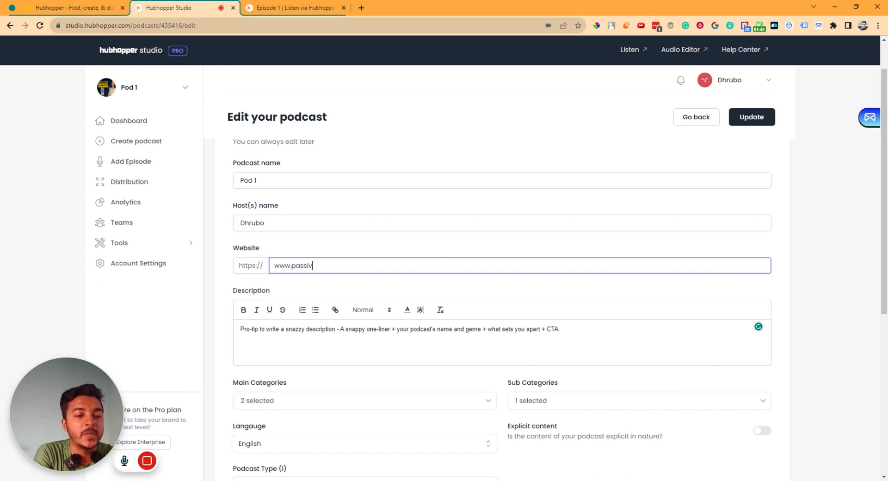
text(www.passivern.com)
Check the podcast's description and the main category choices, clearing and reselecting Society & Culture.
scroll(502, 277, down, 2)
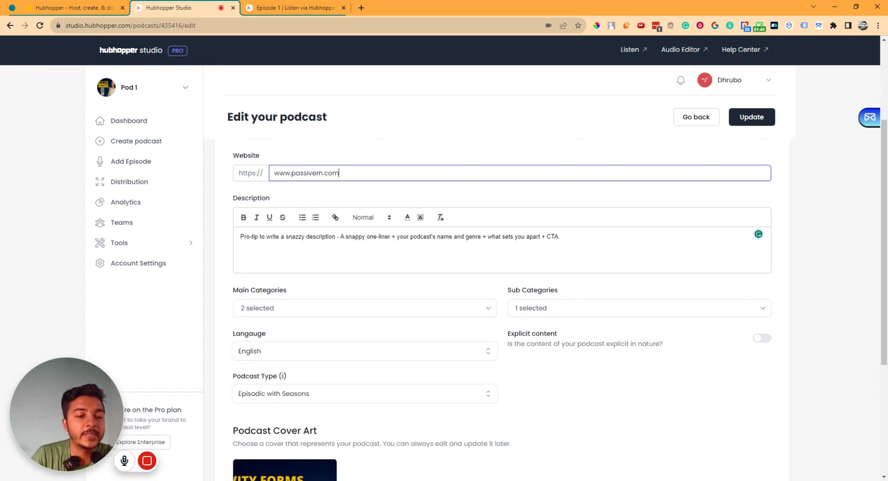
triple_click(321, 236)
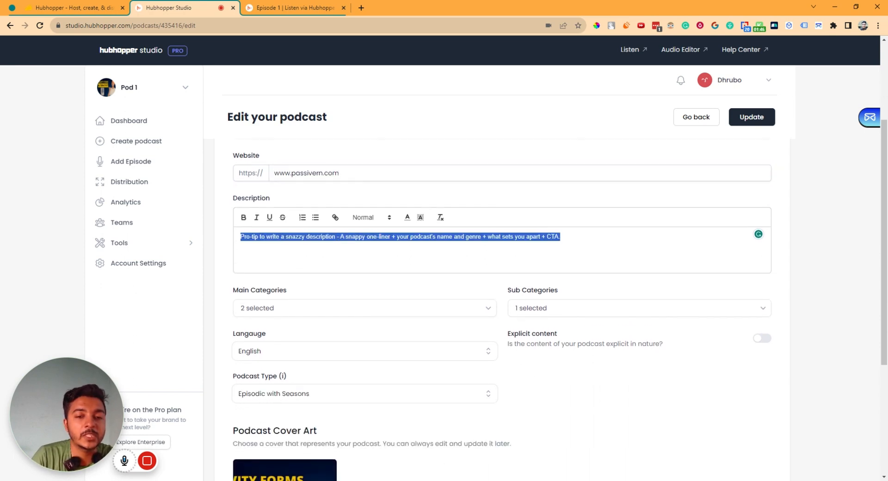
click(254, 309)
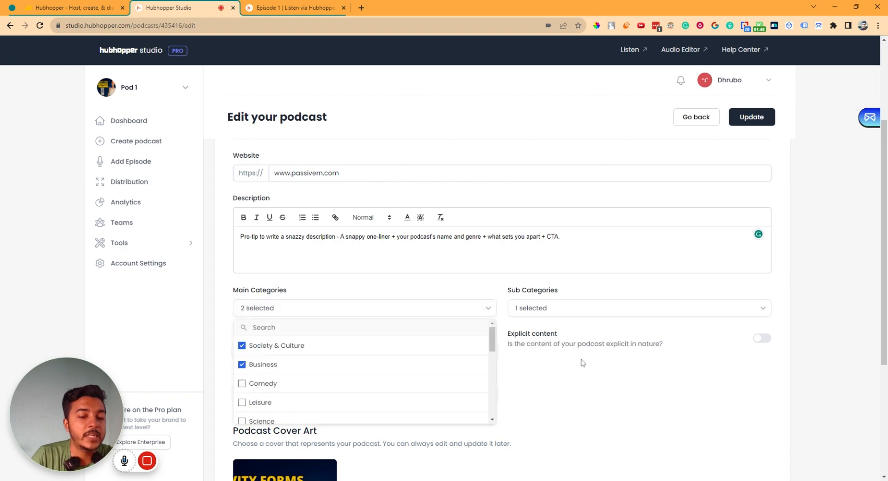
scroll(599, 383, down, 3)
scroll(598, 384, up, 2)
scroll(386, 344, down, 2)
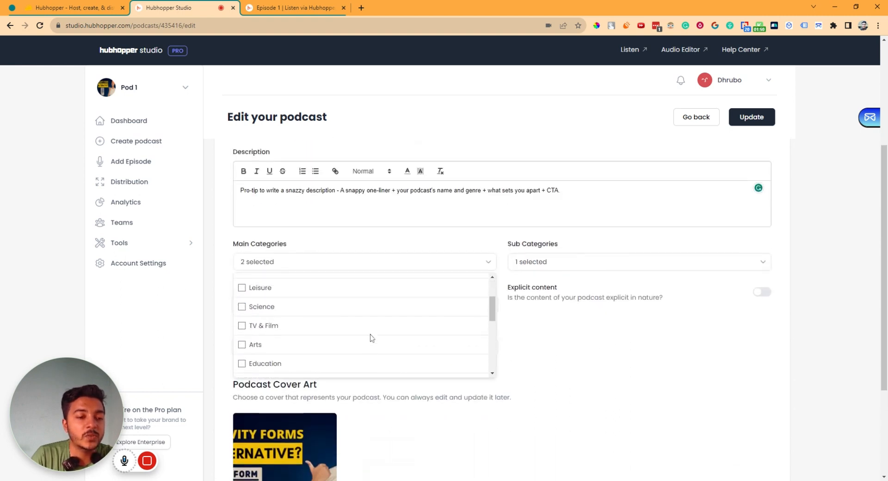
scroll(370, 337, up, 2)
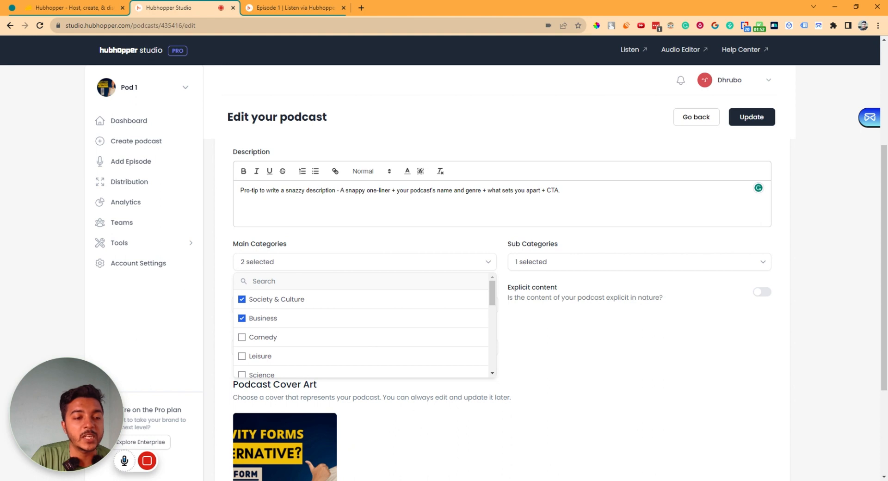
click(271, 299)
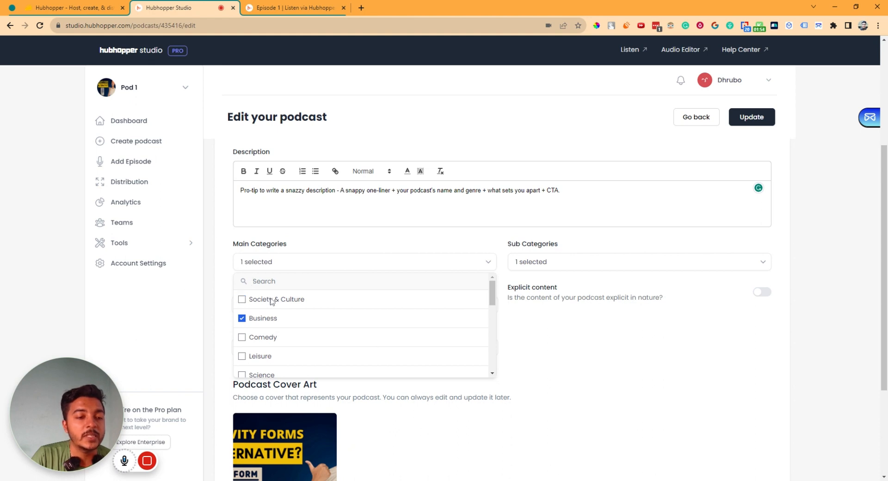
click(272, 300)
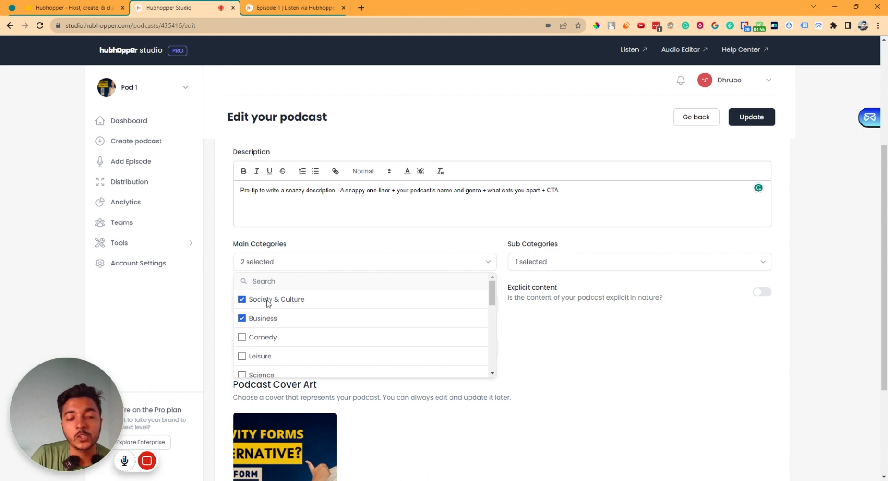
Browse the rest of the main category list through True Crime, keeping Society & Culture and Business selected.
scroll(269, 334, down, 2)
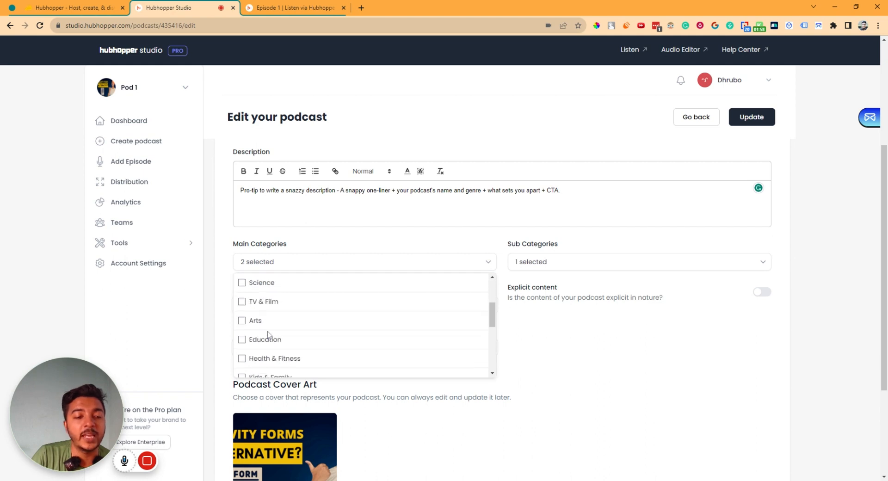
scroll(267, 331, down, 1)
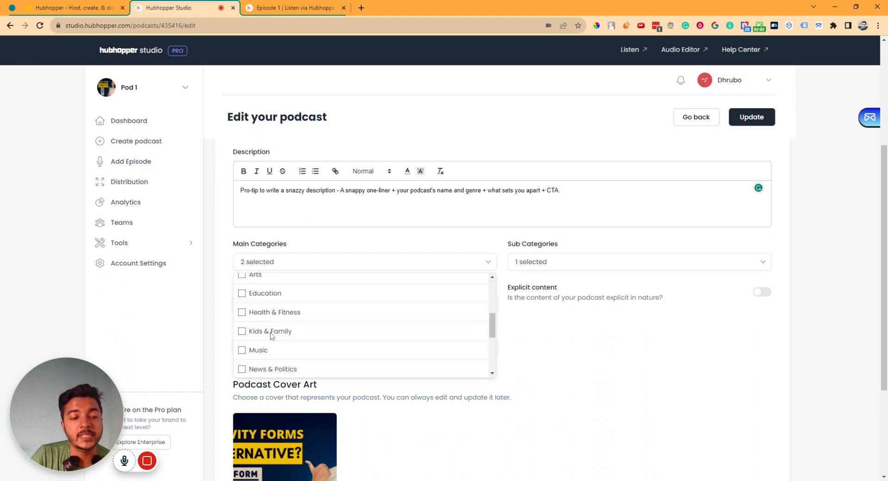
scroll(273, 354, down, 1)
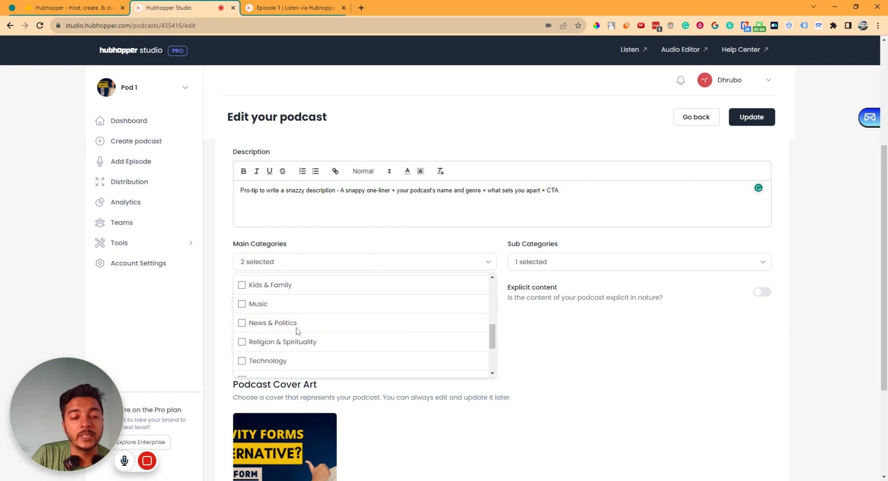
scroll(284, 341, down, 1)
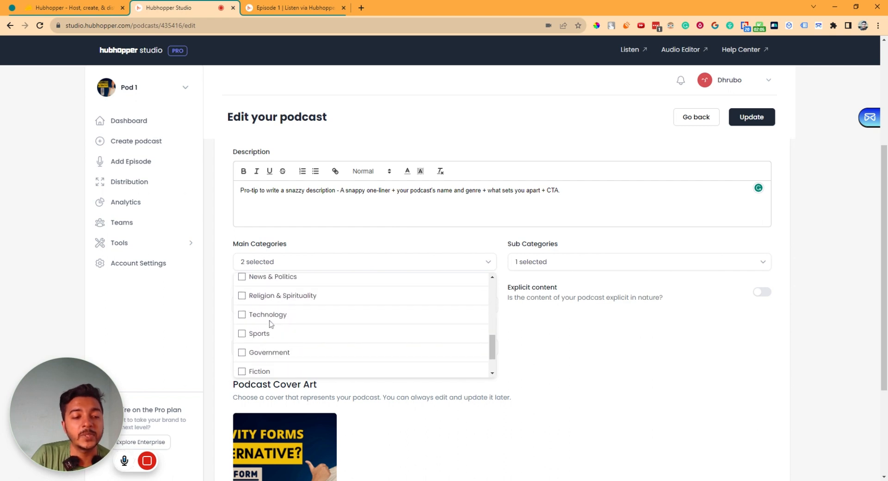
scroll(301, 337, down, 1)
scroll(302, 336, up, 1)
scroll(302, 336, down, 1)
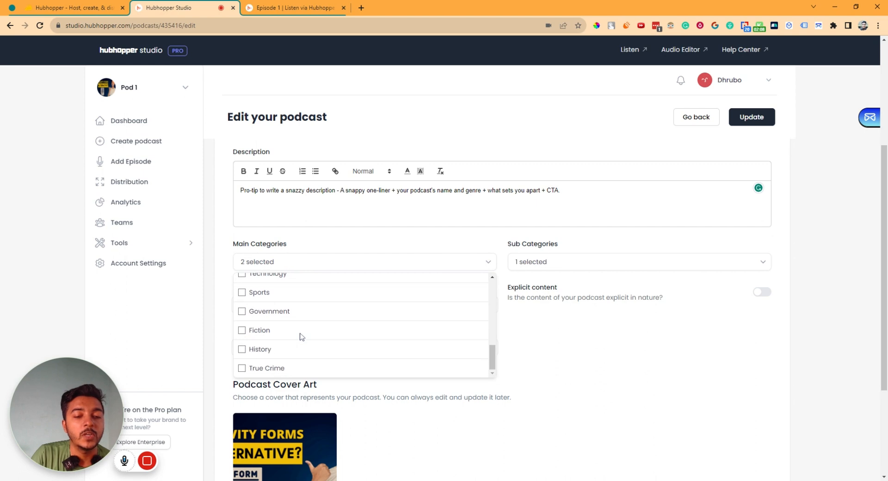
scroll(365, 338, up, 10)
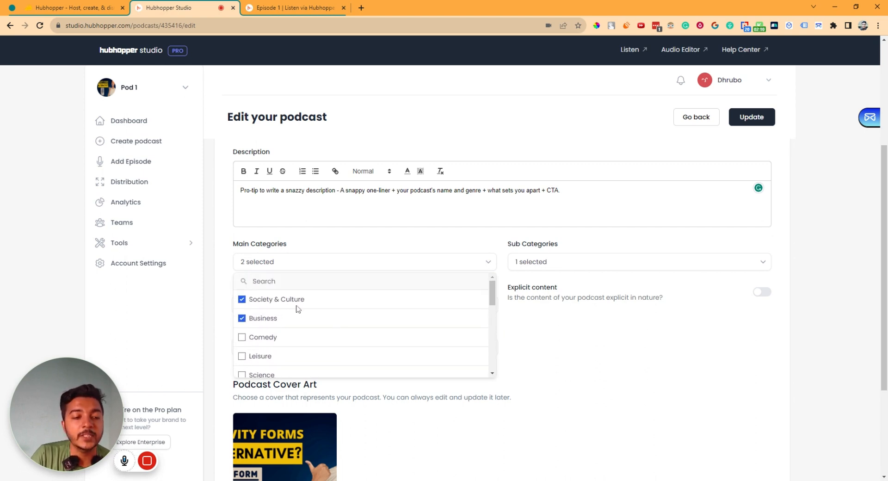
click(544, 331)
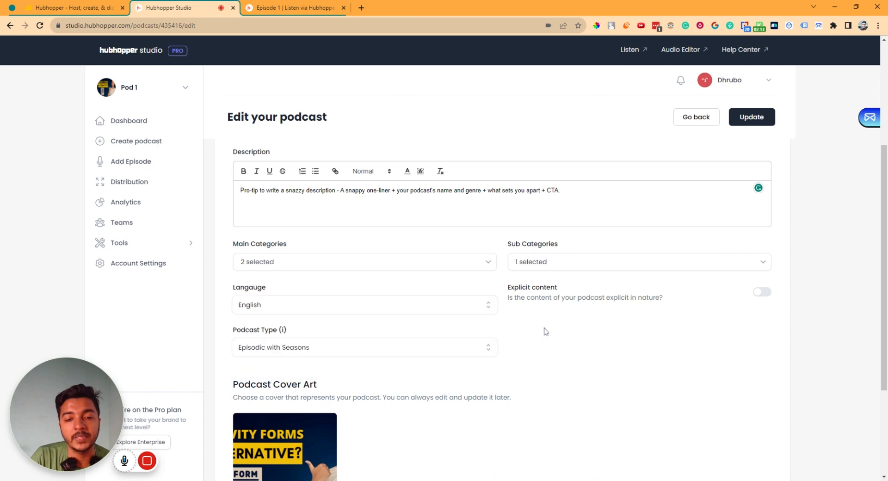
Add Careers, Entrepreneurship and Investing to the podcast's sub categories.
click(542, 269)
scroll(540, 323, down, 1)
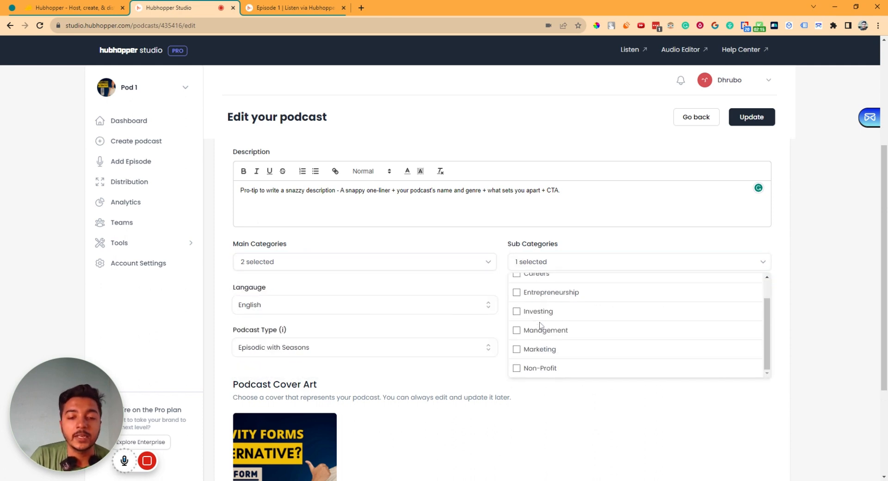
scroll(540, 325, up, 1)
click(516, 299)
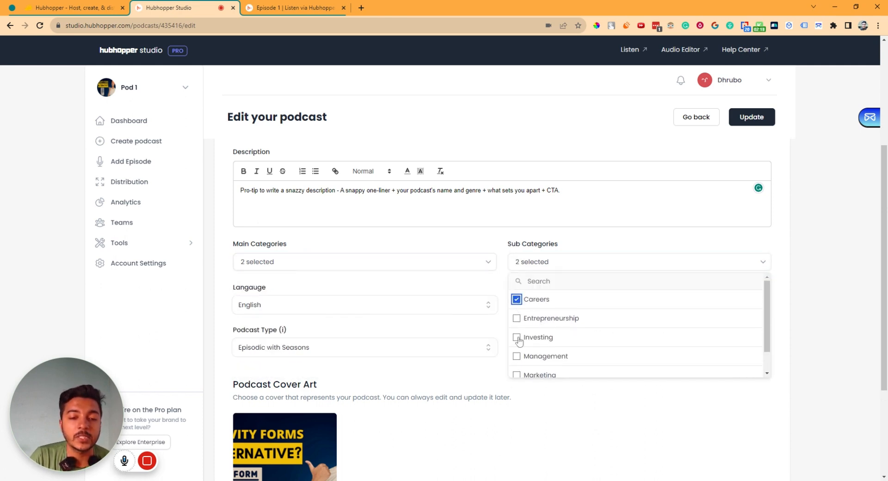
click(515, 319)
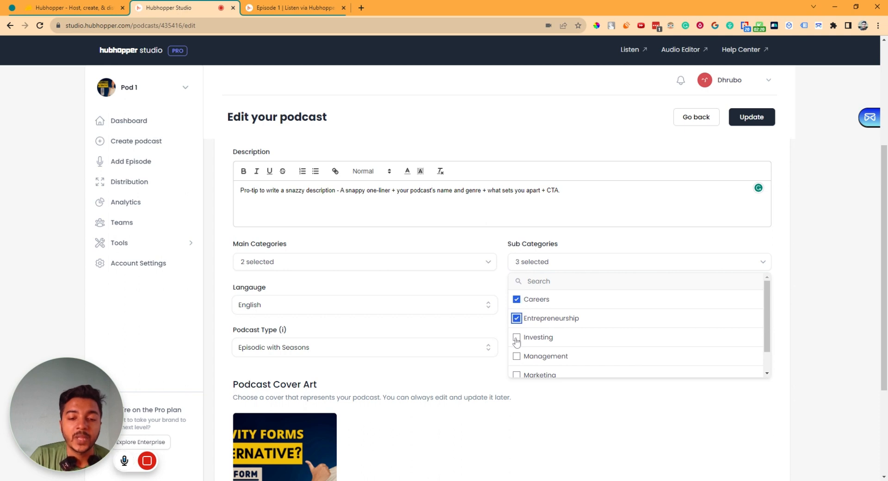
click(516, 338)
scroll(516, 356, down, 1)
scroll(523, 370, up, 1)
click(552, 428)
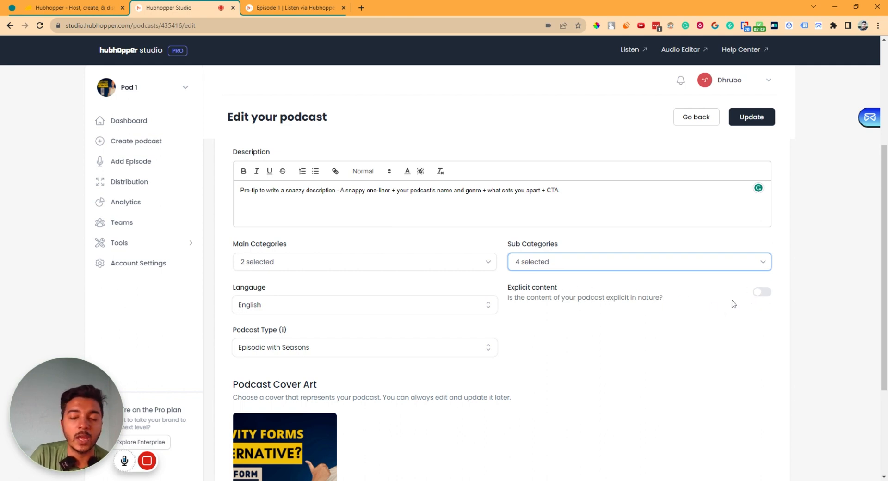
Look through the languages available for the podcast, leaving English selected.
click(250, 304)
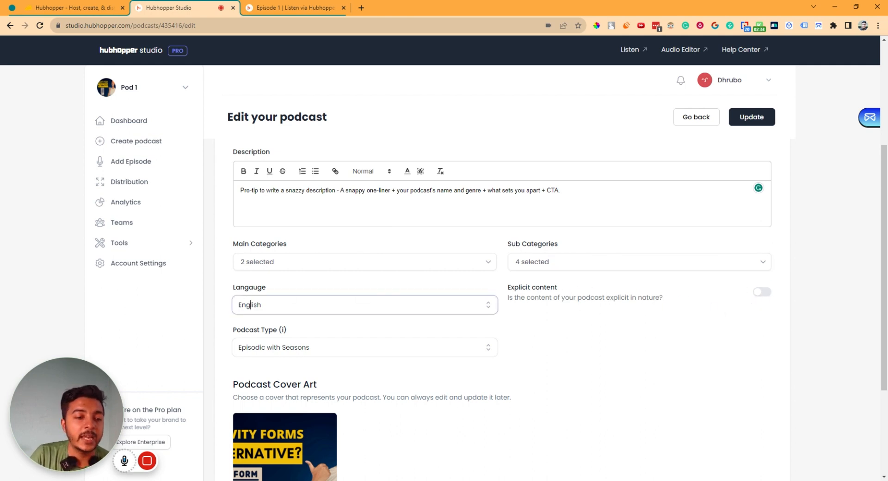
click(484, 307)
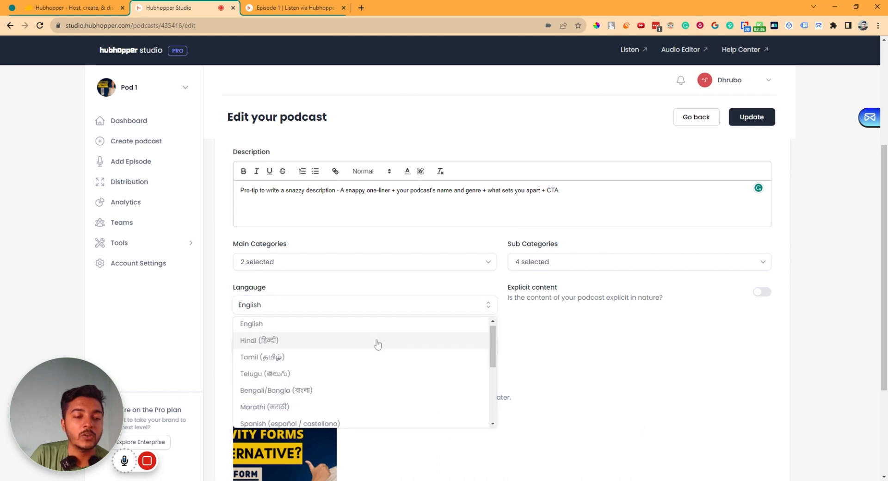
scroll(377, 345, down, 3)
scroll(377, 344, down, 2)
scroll(376, 343, up, 5)
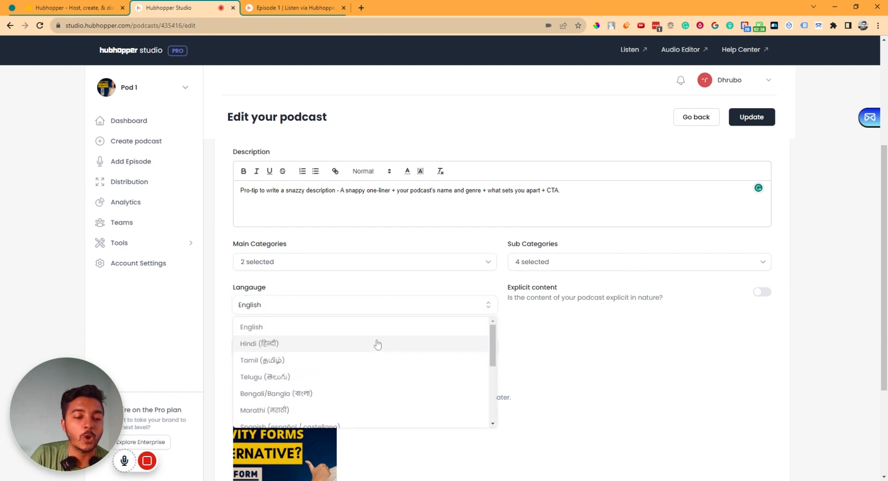
click(564, 362)
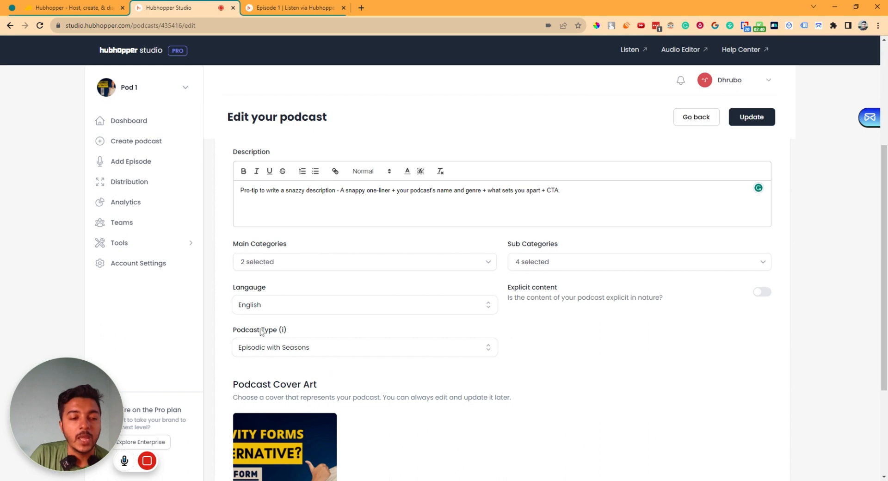
Review the podcast type options, keeping Episodic with Seasons, and briefly open the Canva designer for the cover art.
scroll(502, 301, down, 3)
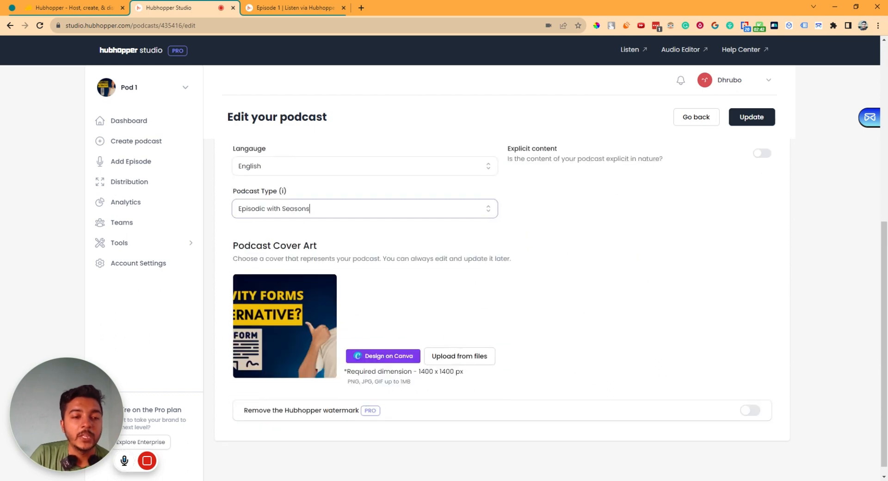
click(485, 214)
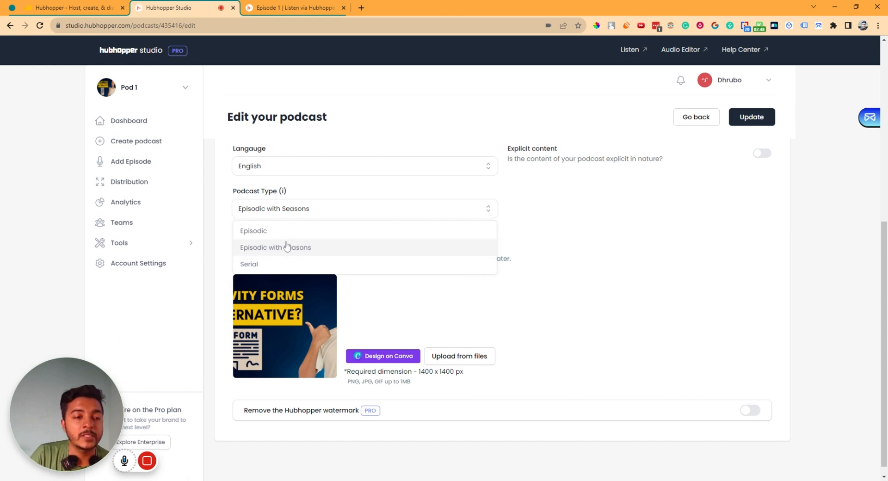
click(288, 246)
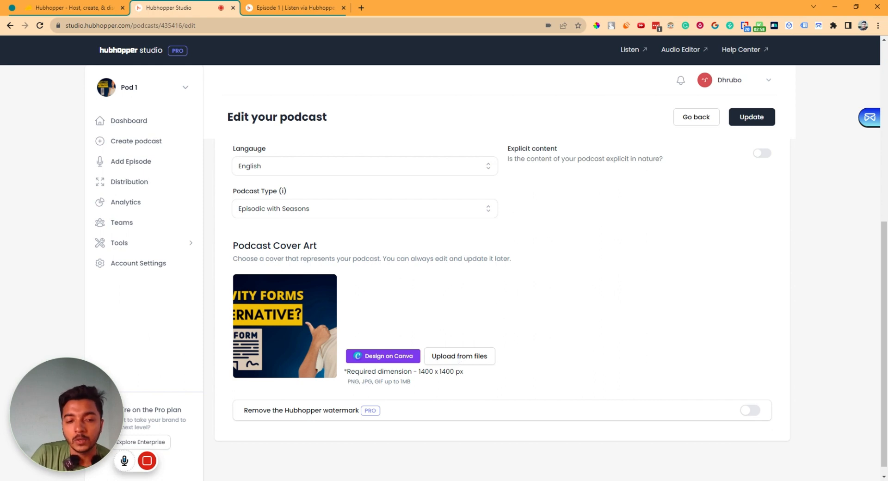
click(377, 356)
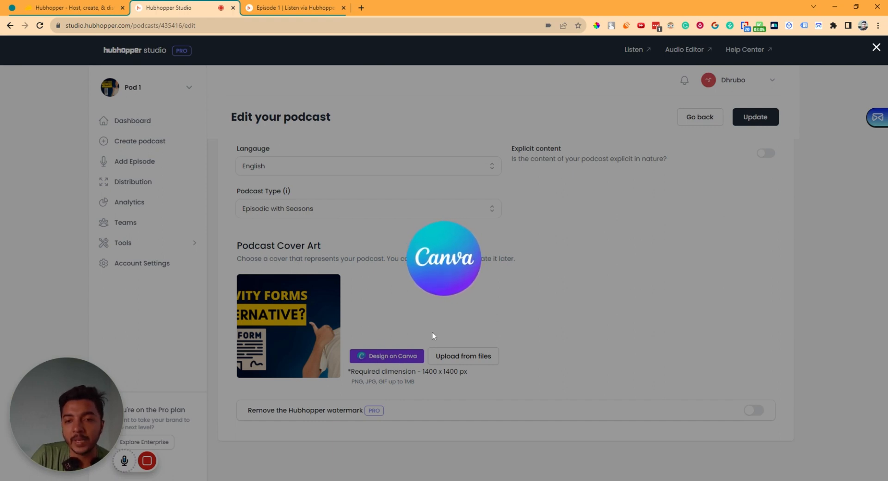
click(875, 48)
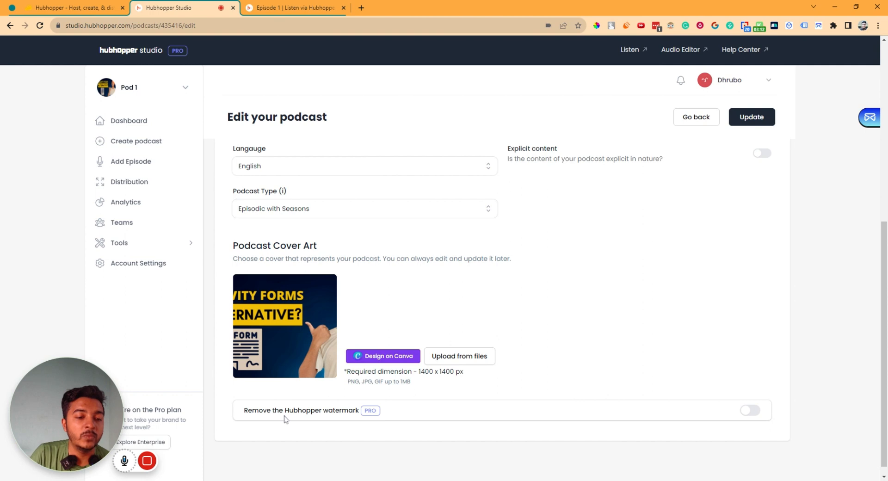
Enable removal of the Hubhopper watermark and save the podcast's updated details.
click(749, 411)
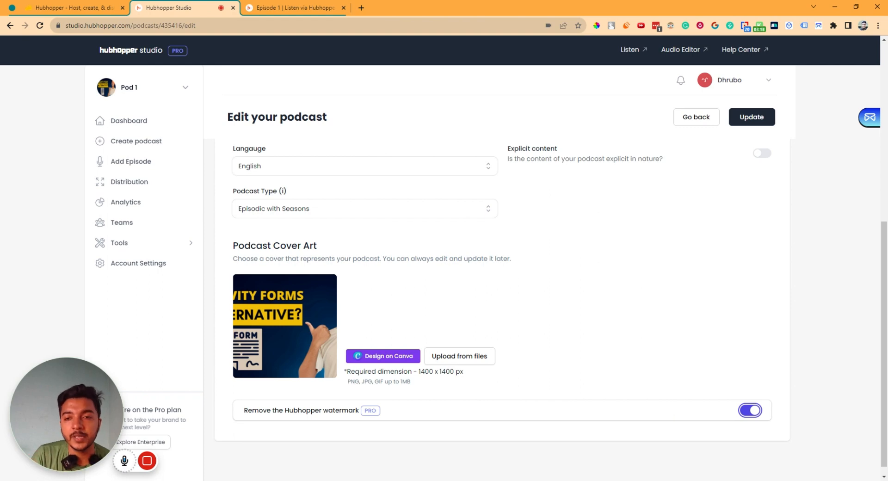
scroll(675, 413, up, 7)
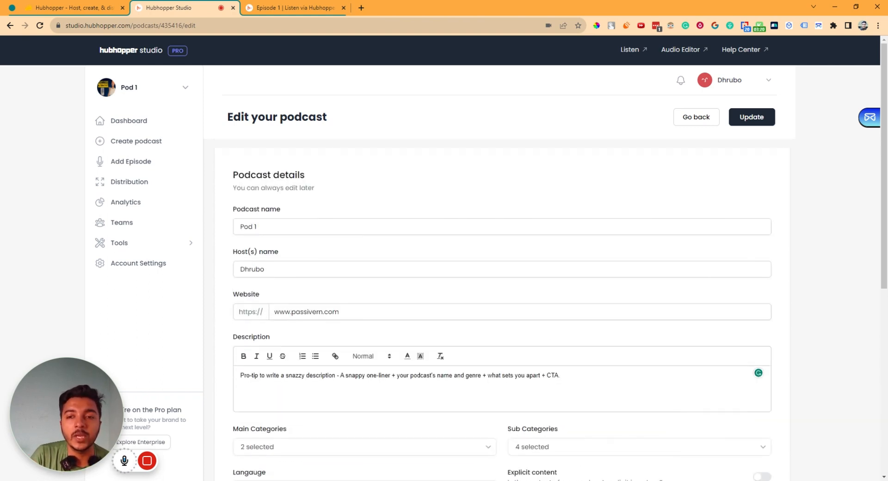
click(747, 123)
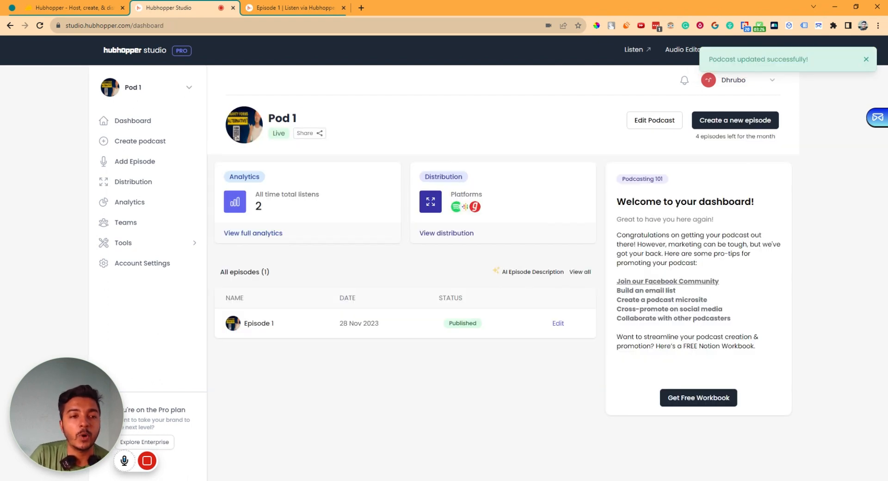
Create a new episode for Pod 1 with the audio file 1b97fb04-5f4e-11ee-a070-0242ac1c0002.wav uploaded from the device.
triple_click(281, 118)
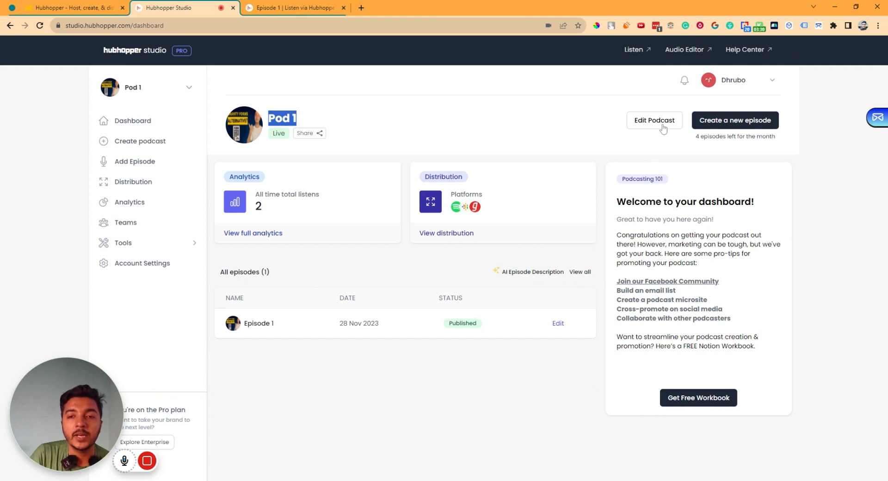
click(738, 122)
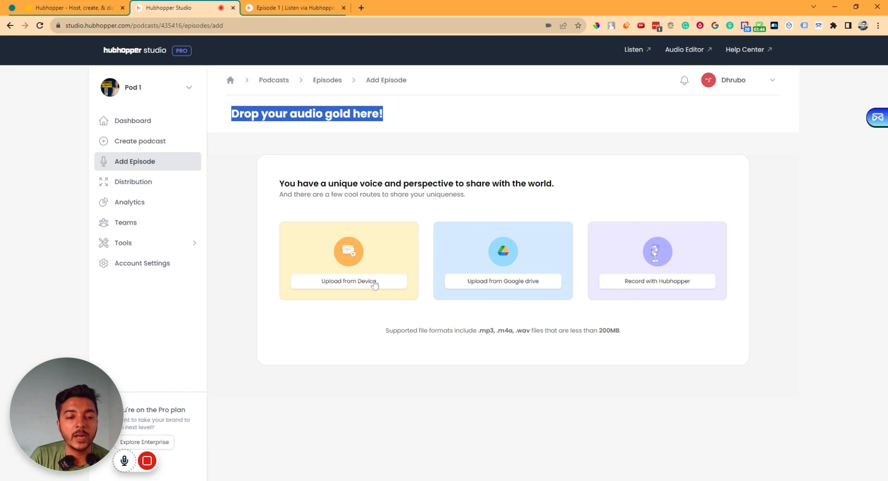
click(355, 287)
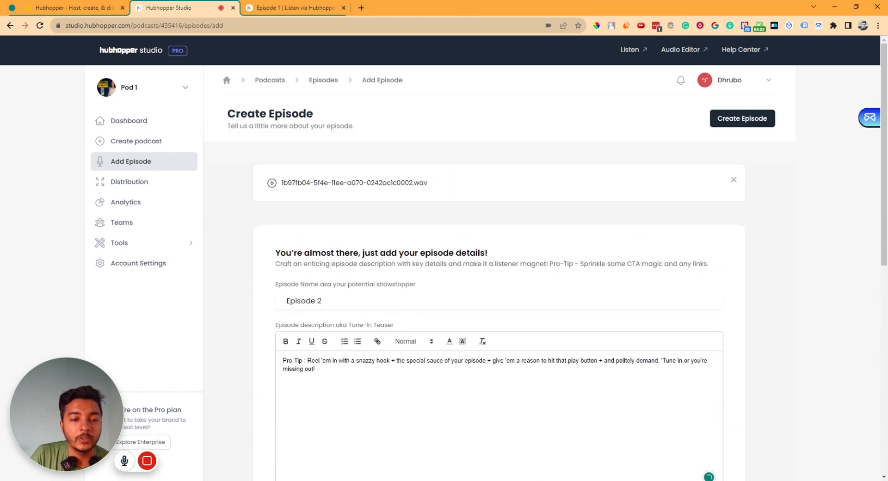
Look over the episode description and the episode type options, keeping Full Episode, and set the episode number to 1.
drag(290, 301, 272, 319)
scroll(324, 301, down, 1)
scroll(268, 319, down, 3)
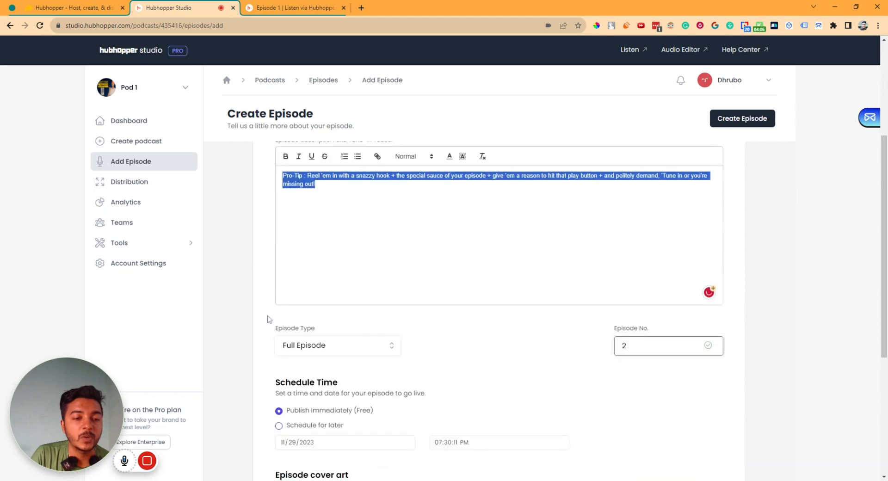
drag(326, 345, 259, 352)
click(401, 347)
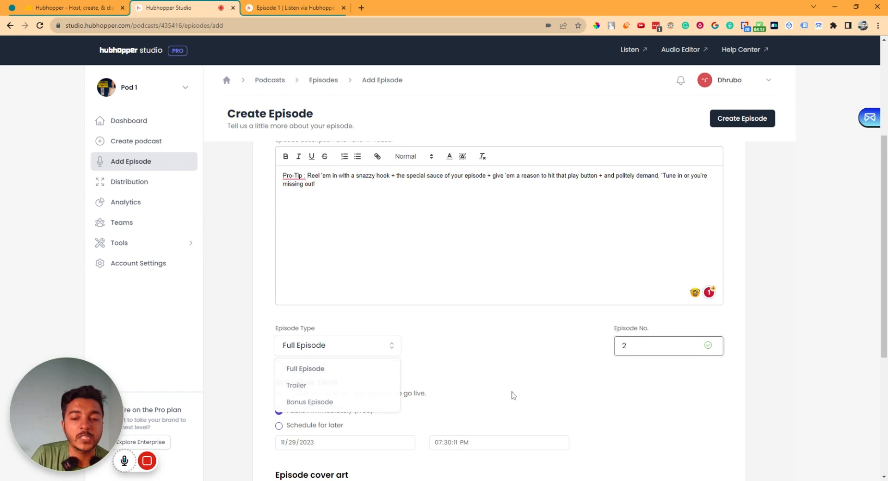
scroll(512, 391, down, 1)
key(BackSpace)
text(1)
scroll(281, 233, down, 3)
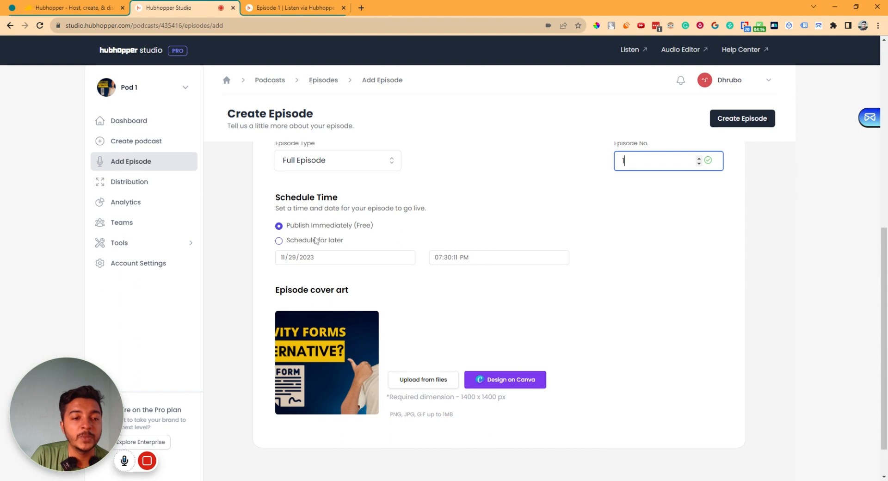
Try the Schedule for later option, return to Publish Immediately (Free), and create the episode.
click(279, 241)
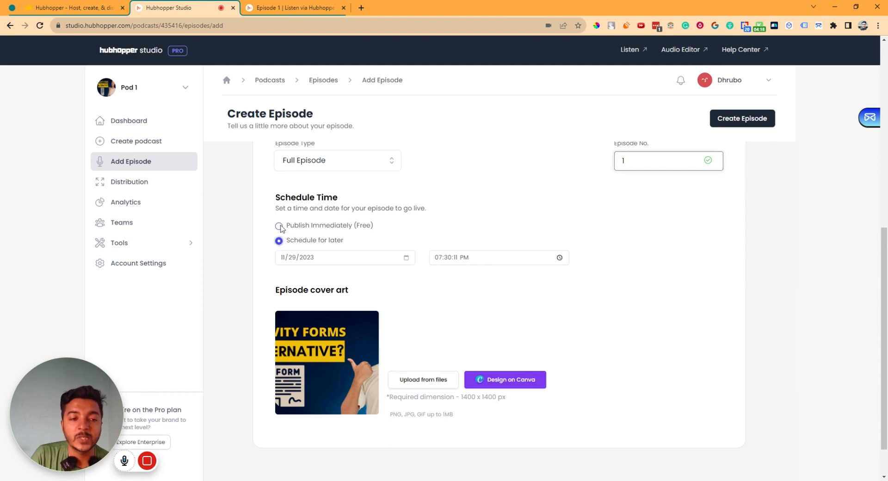
click(279, 226)
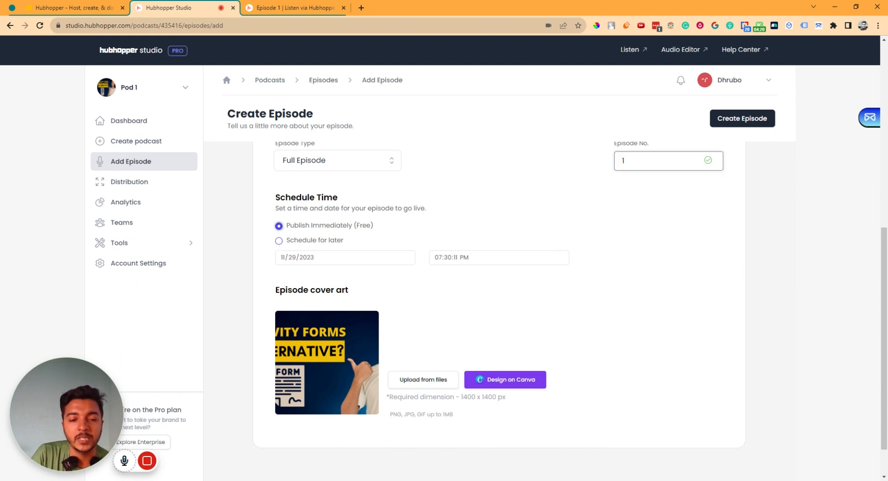
scroll(305, 254, down, 1)
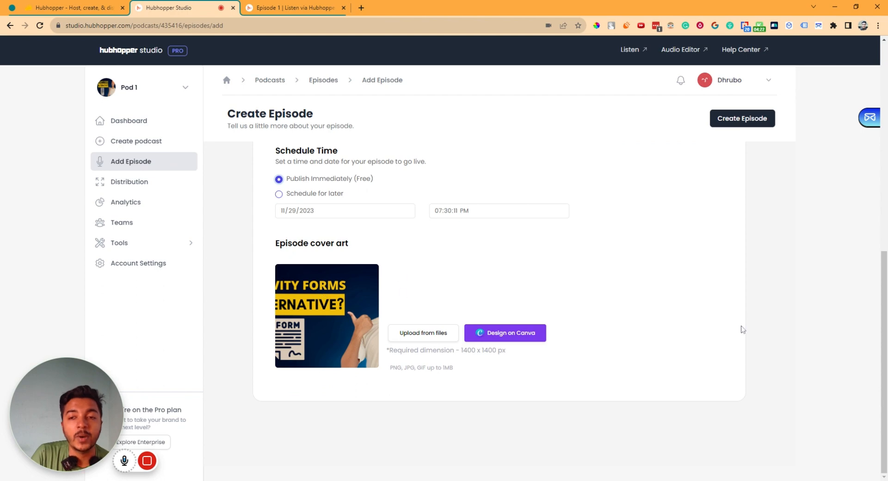
scroll(758, 232, up, 10)
click(749, 119)
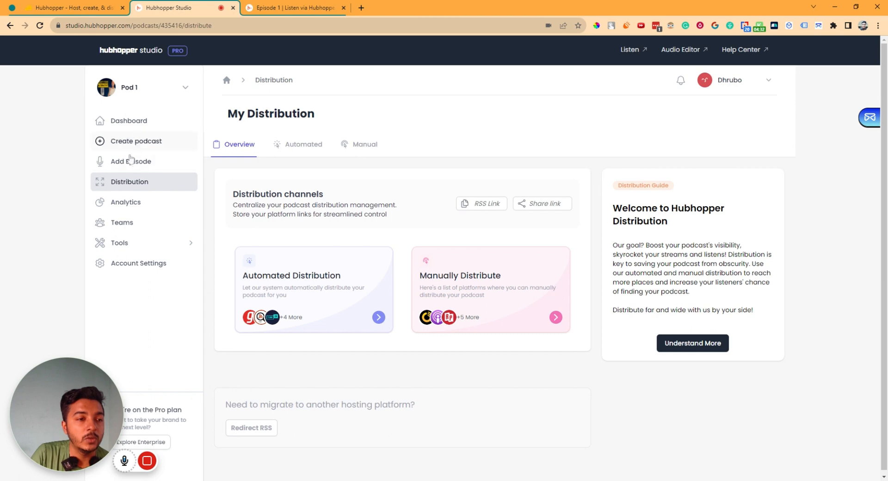
Return to the Pod 1 dashboard and start a new episode using Record with Hubhopper.
click(137, 140)
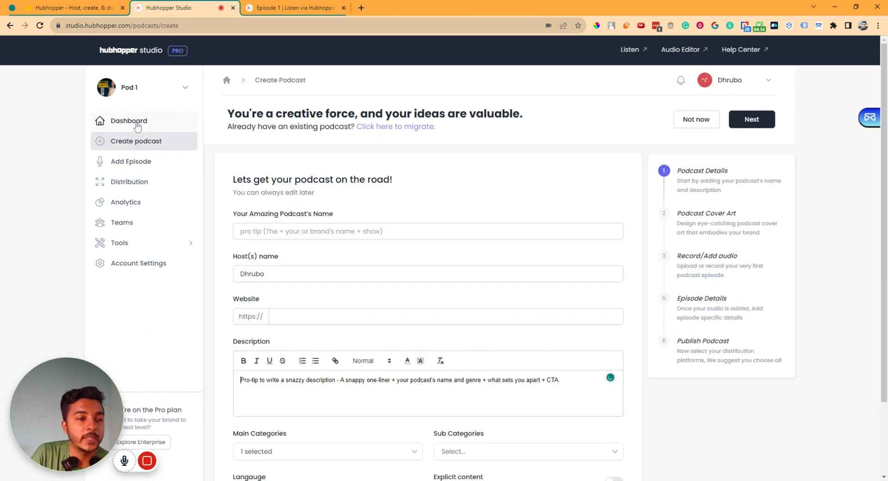
click(115, 125)
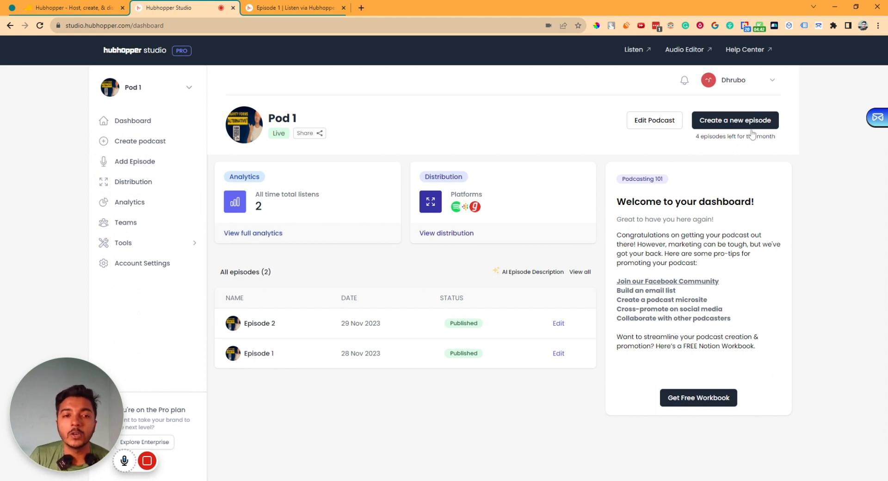
click(718, 122)
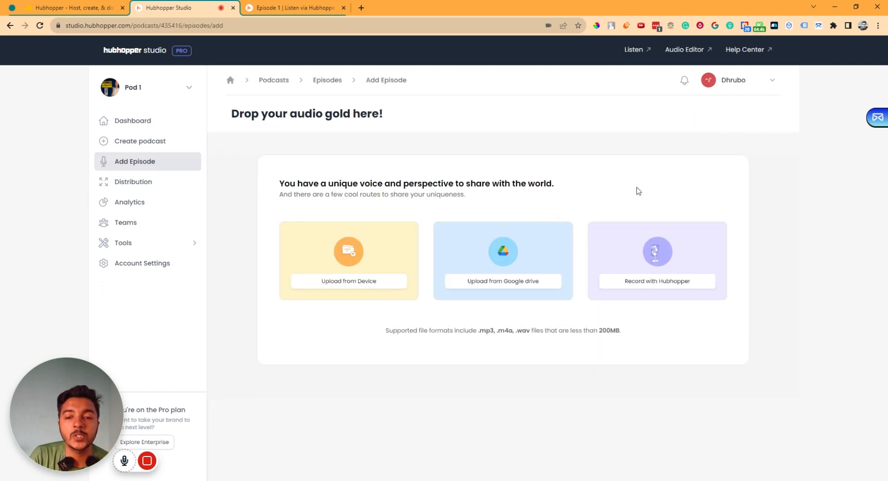
click(654, 287)
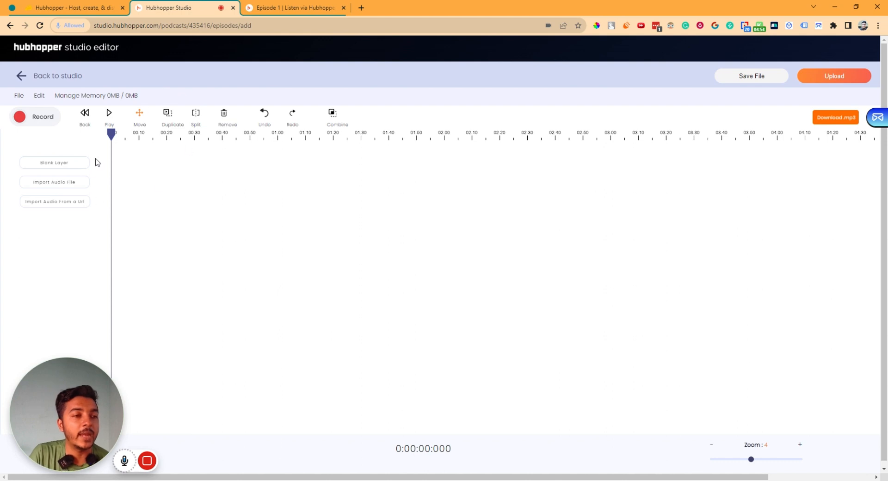
Record a voice clip of about 20 seconds in the studio editor and play part of it back.
drag(69, 405, 69, 363)
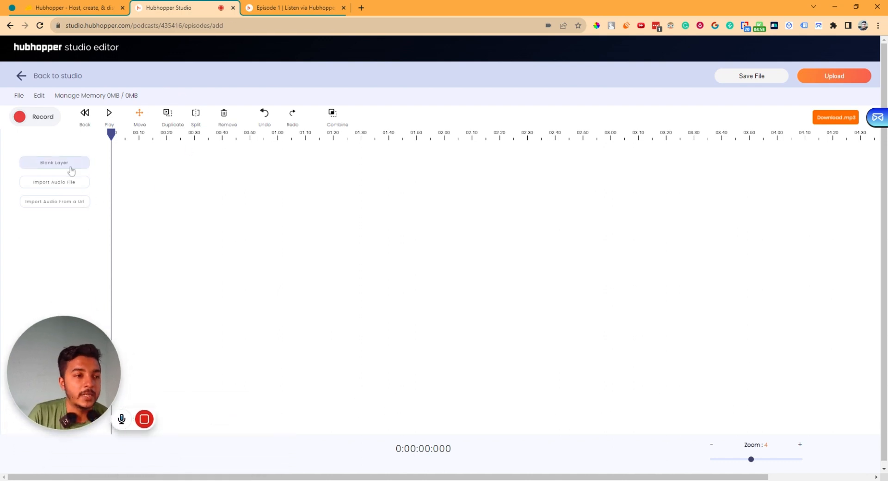
click(33, 120)
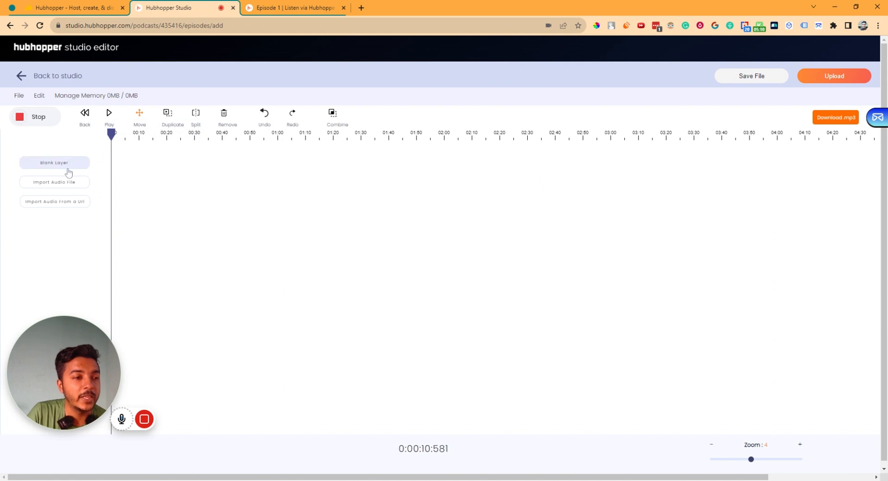
click(25, 119)
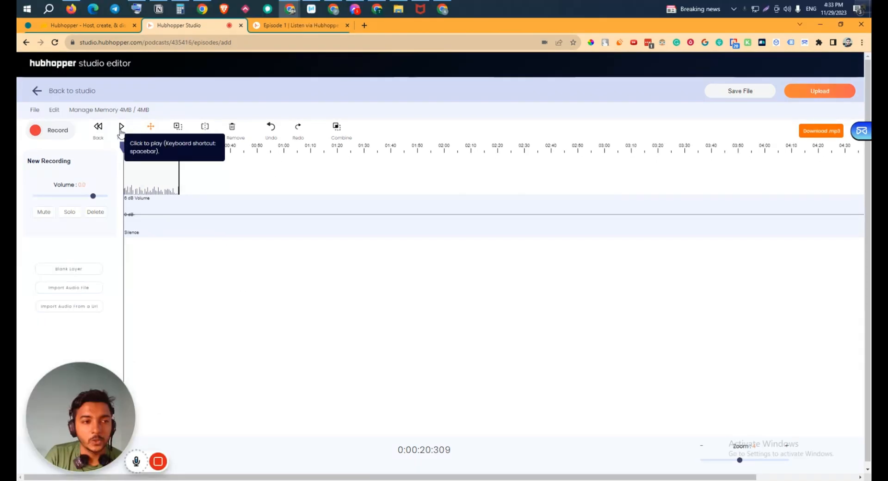
click(120, 132)
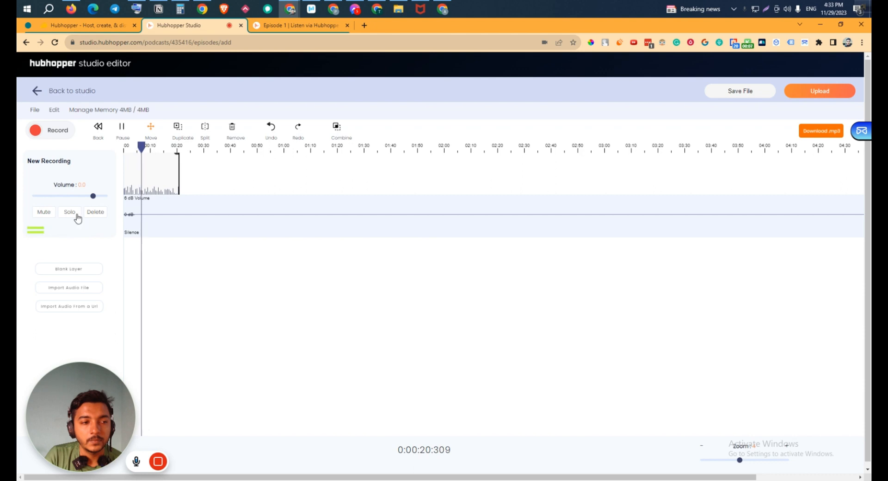
click(122, 128)
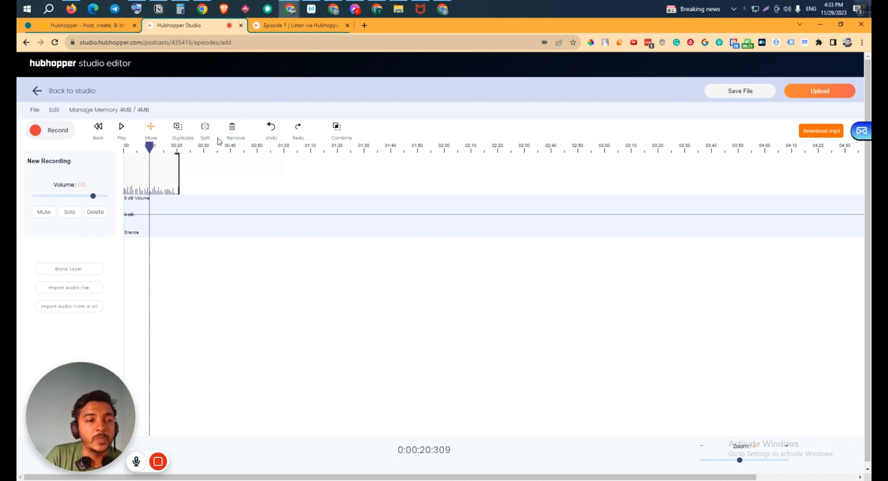
Split the recording at about 16 and 18 seconds and remove the short section between the splits.
click(204, 129)
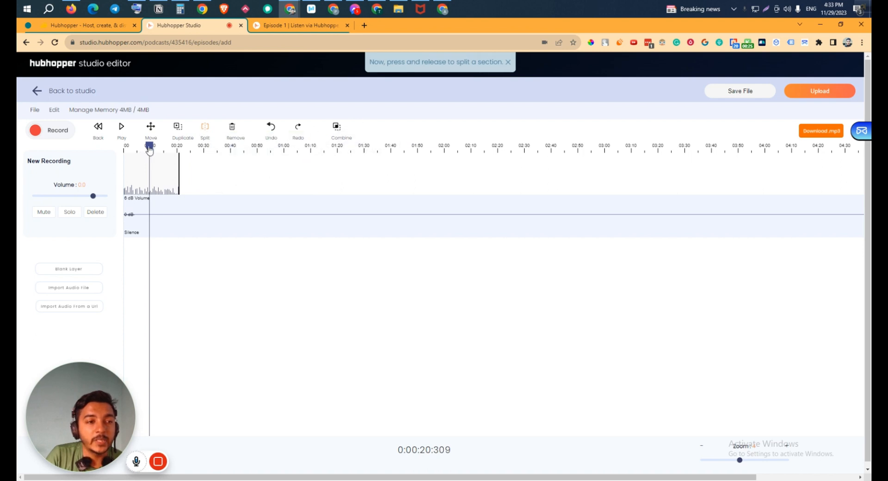
drag(150, 148, 159, 148)
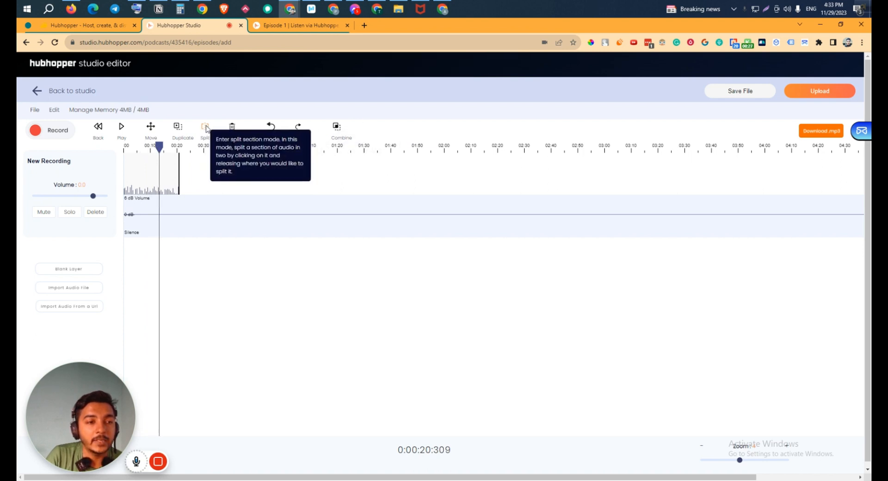
click(165, 166)
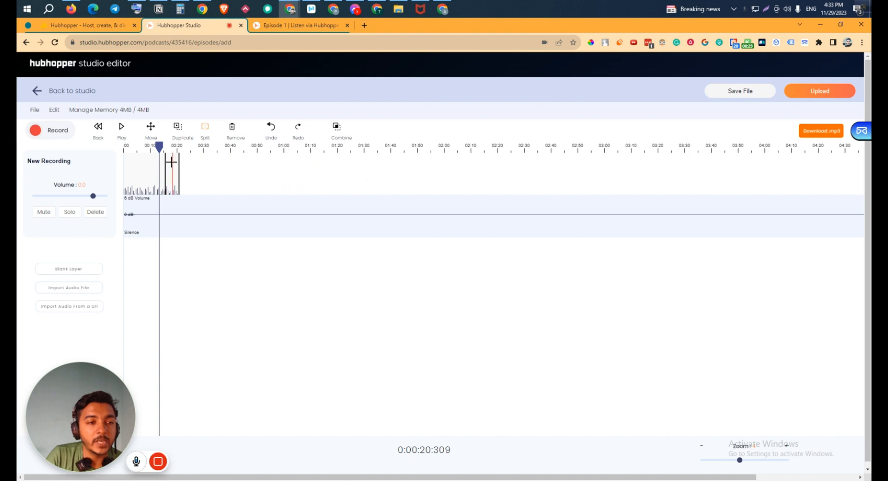
click(172, 163)
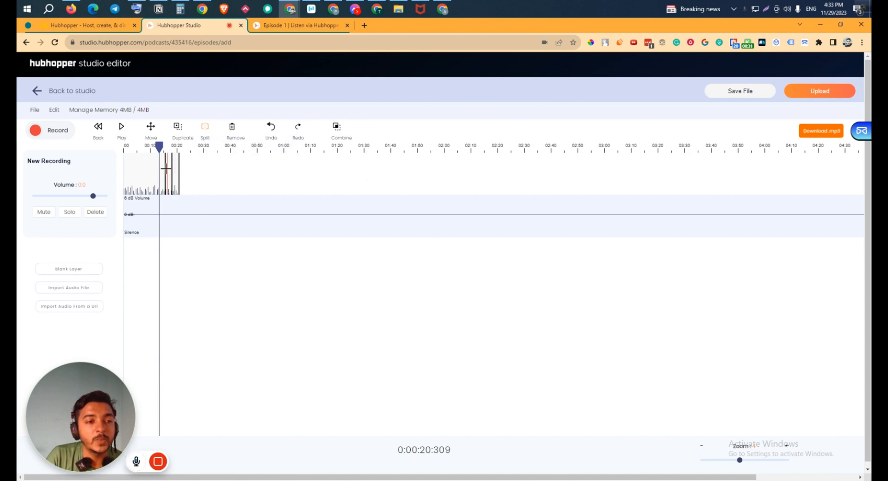
click(151, 130)
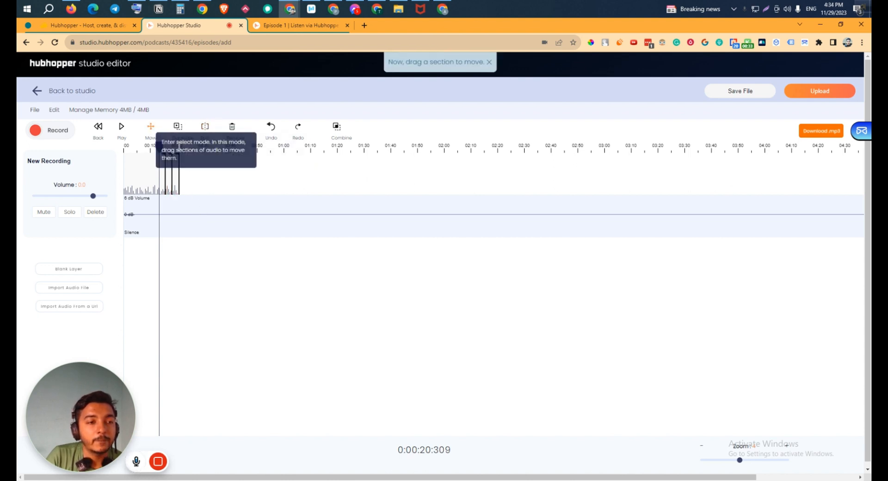
click(238, 128)
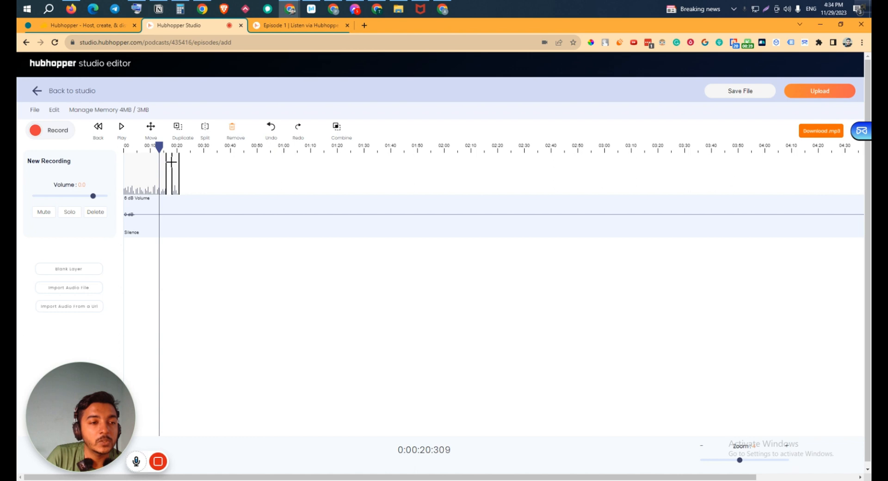
click(172, 163)
click(163, 168)
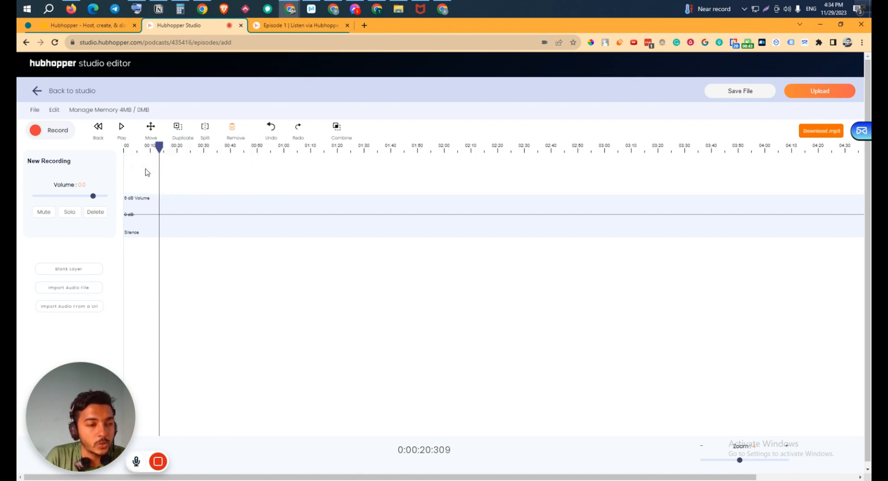
key(ctrl+z)
key(ctrl+z)
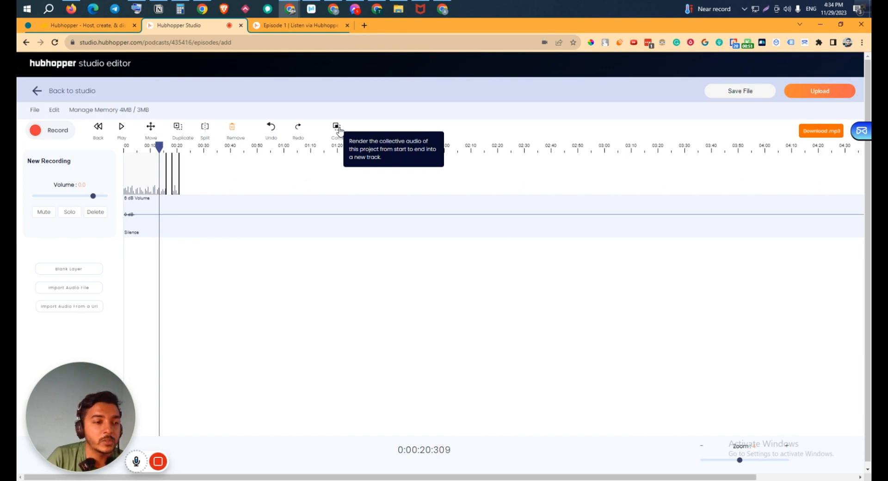
Import the audio file 3811d05e-5db2-11ee-a070-0242ac1c0002.wav into the editor as a second track.
click(72, 292)
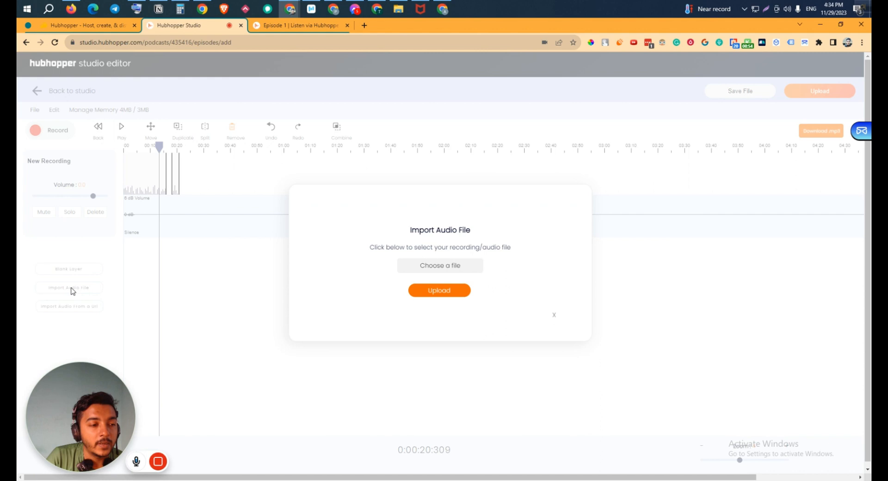
click(445, 293)
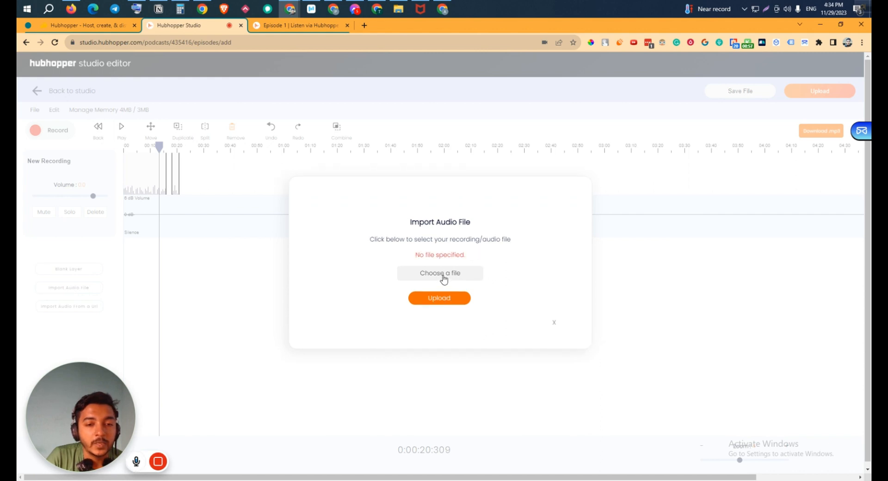
click(207, 461)
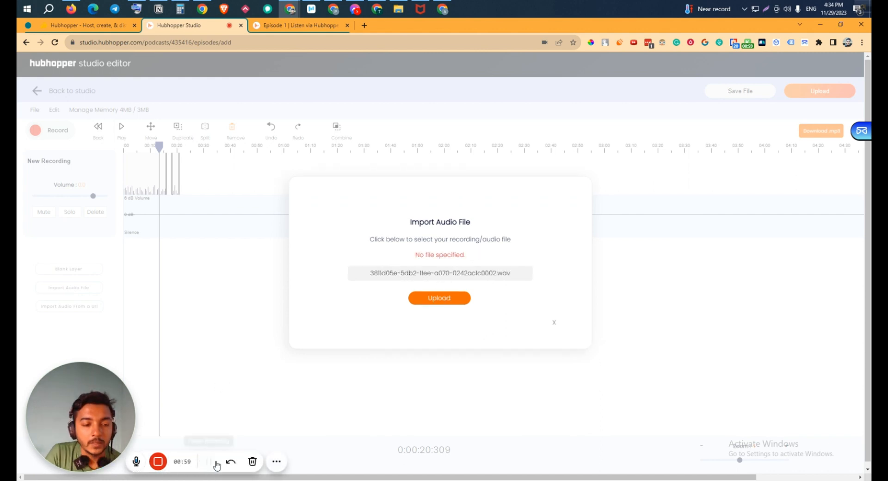
click(449, 299)
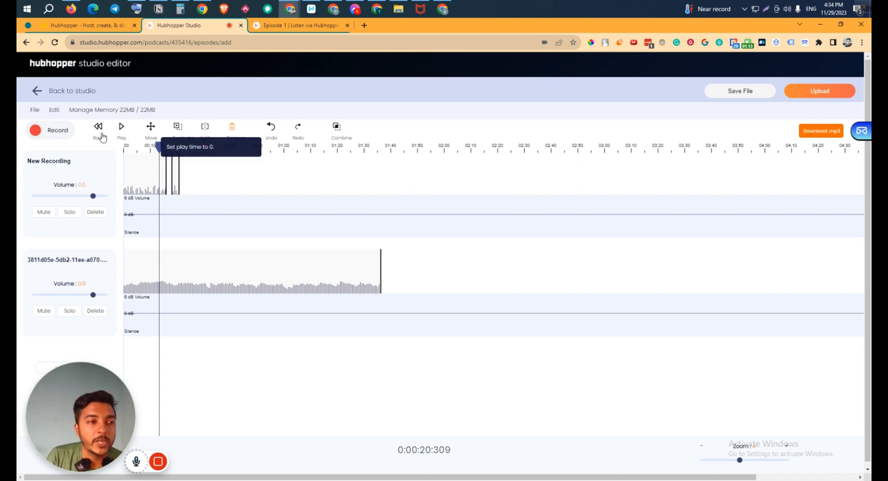
click(821, 95)
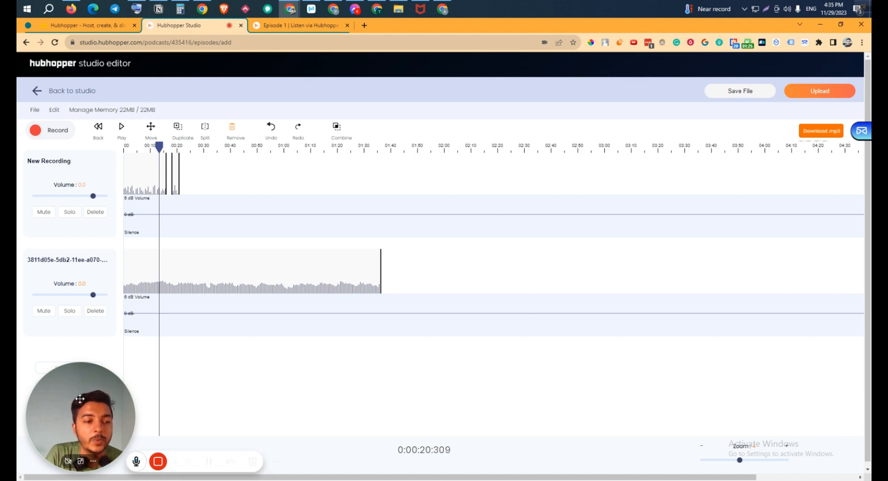
mouse_move(208, 462)
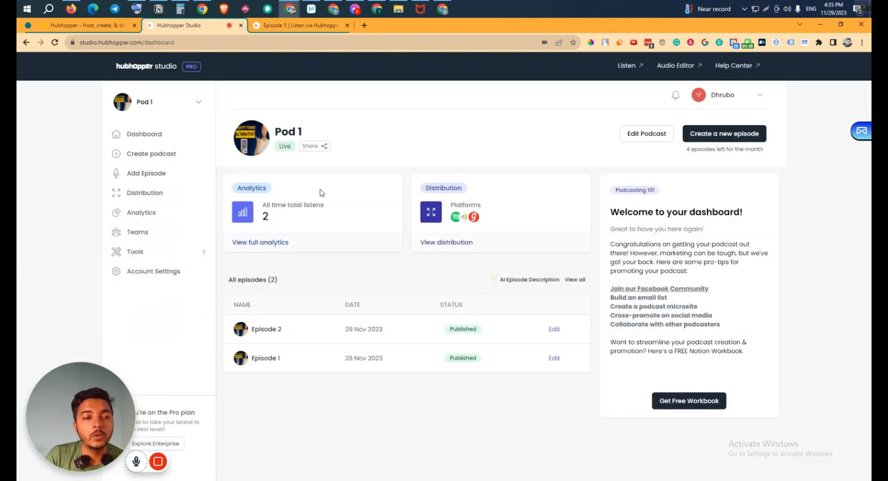
Look over the podcast creation and episode upload pages, and examine the platforms offered under automated distribution.
click(154, 157)
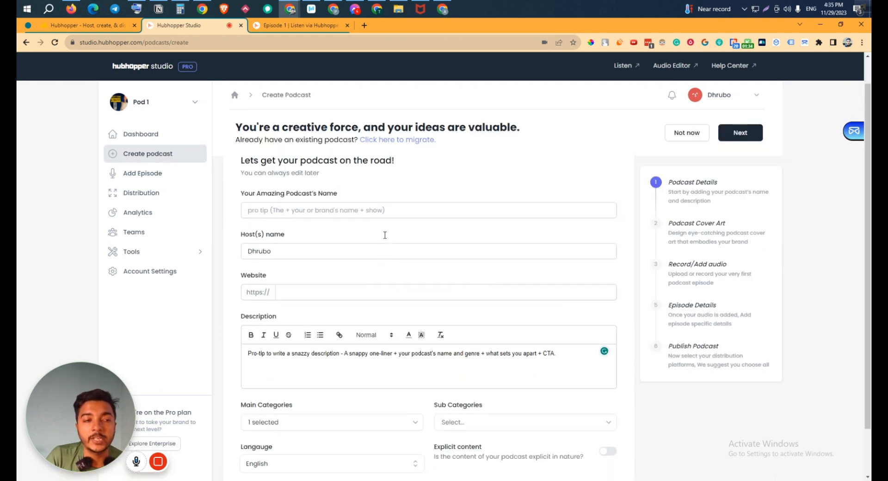
click(122, 178)
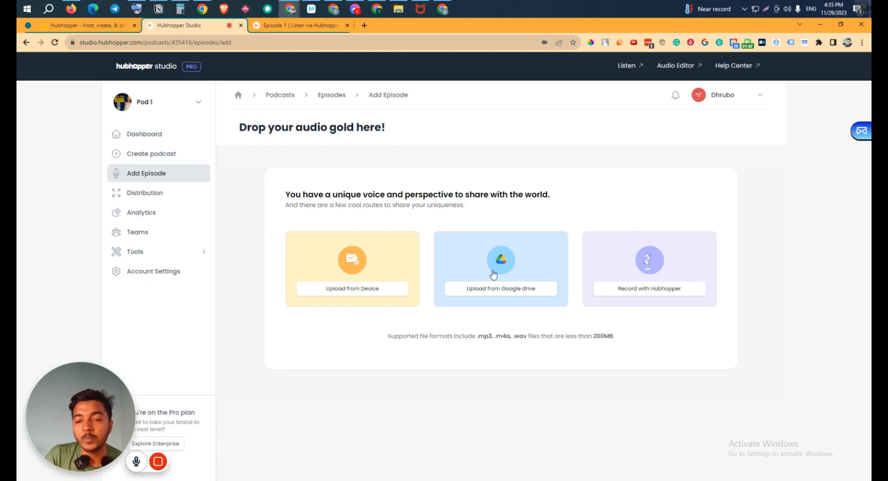
click(165, 193)
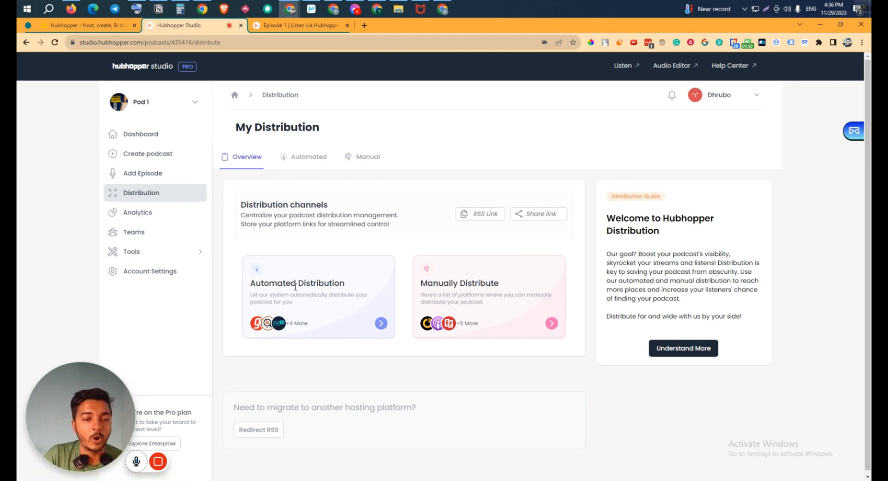
click(381, 324)
scroll(386, 287, down, 2)
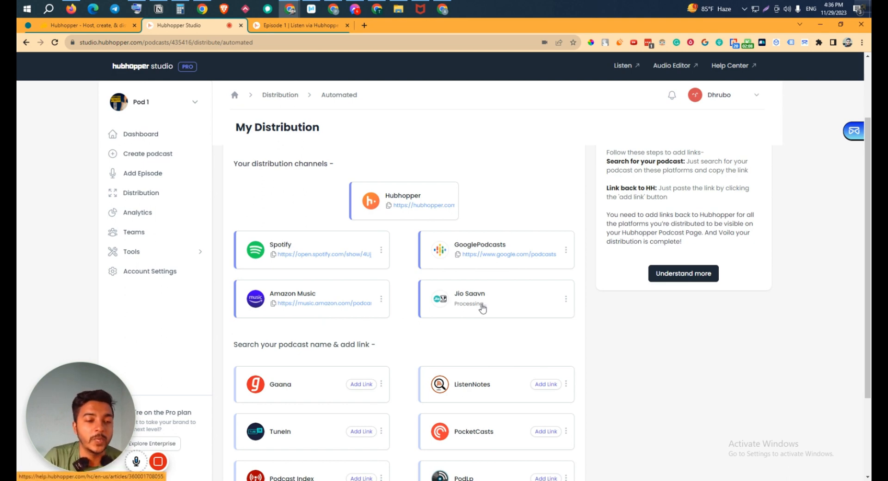
scroll(482, 308, down, 1)
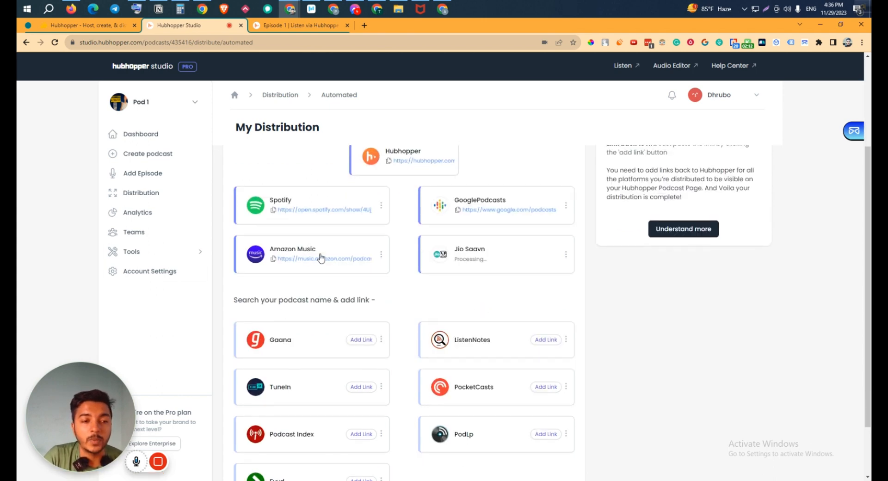
Open the podcast's Spotify link from the automated distribution channels in a new browser tab and check the page.
scroll(320, 257, up, 2)
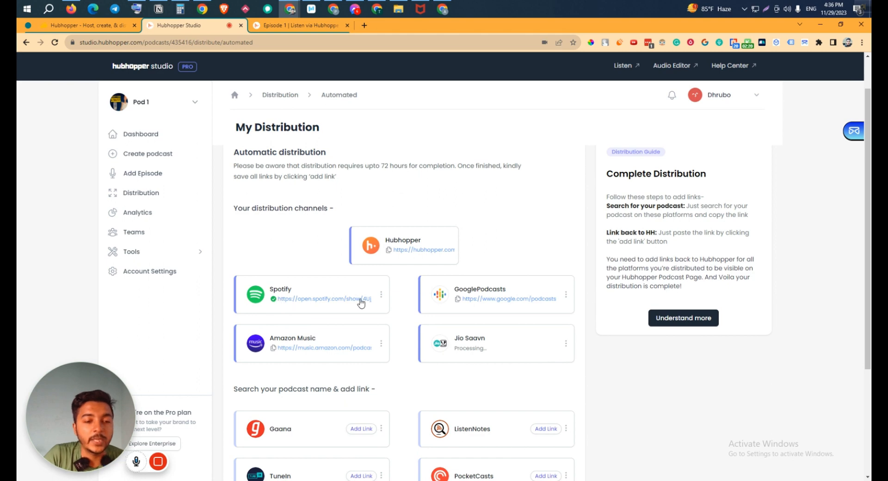
click(363, 26)
text(https://open.spotify.com/show/4UjjHarzL0hSoCzIS1Snd2)
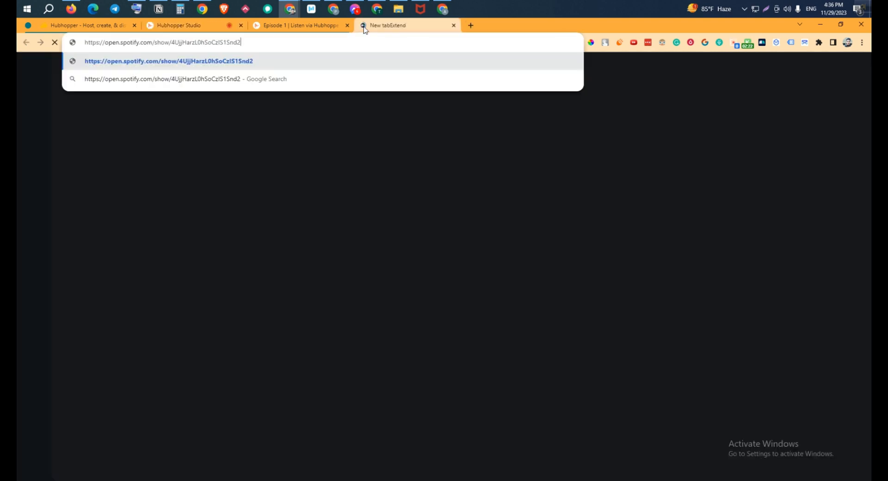
key(Return)
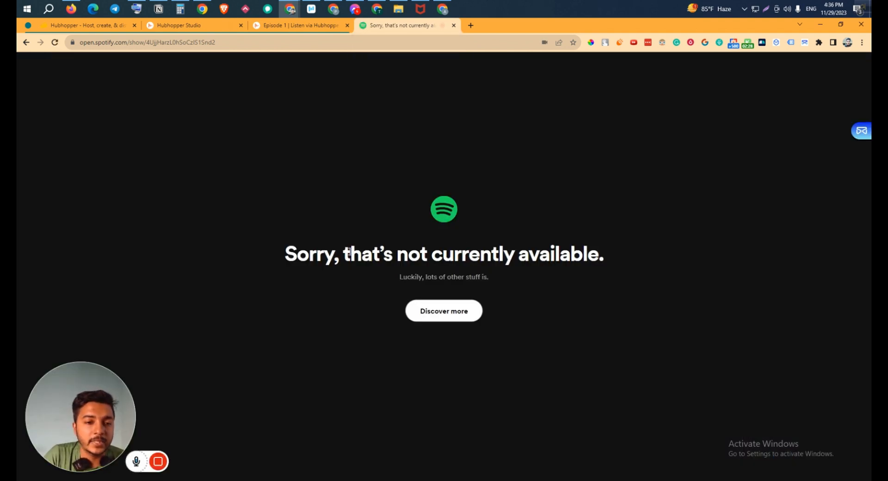
drag(351, 252, 626, 255)
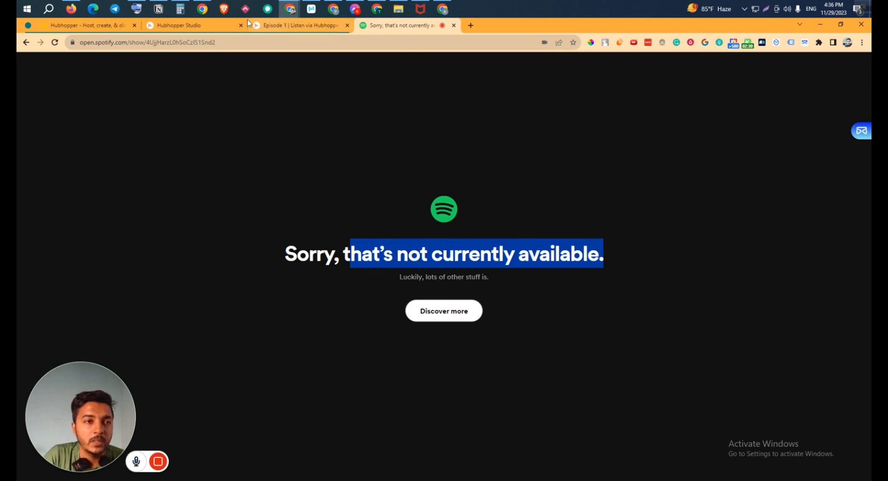
Copy the podcast's Google Podcasts link, open it in place of the Spotify page, check it, and close that tab.
click(198, 25)
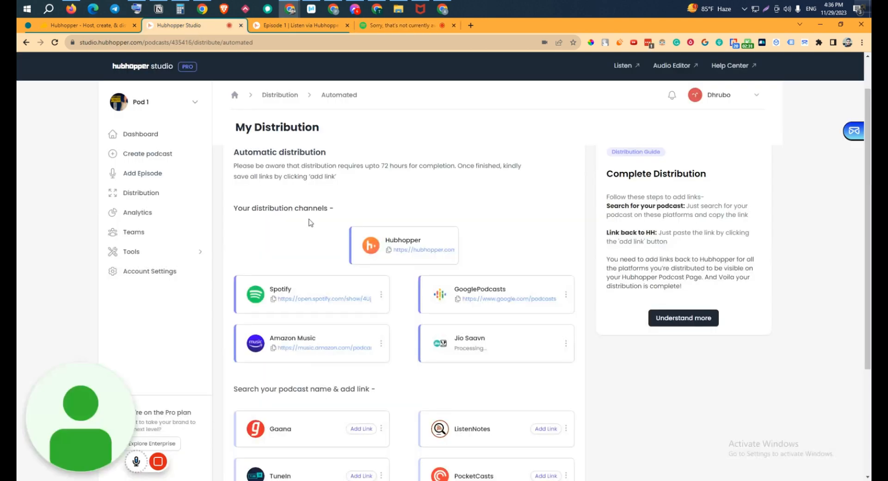
click(546, 302)
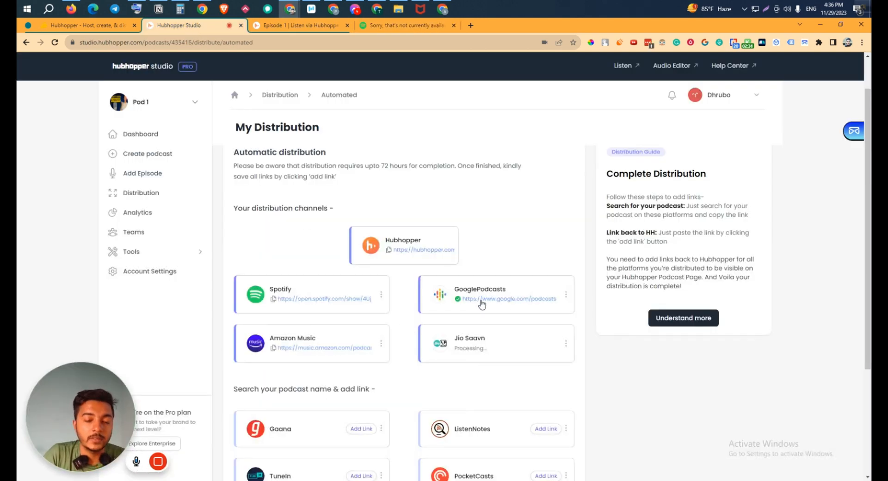
click(376, 21)
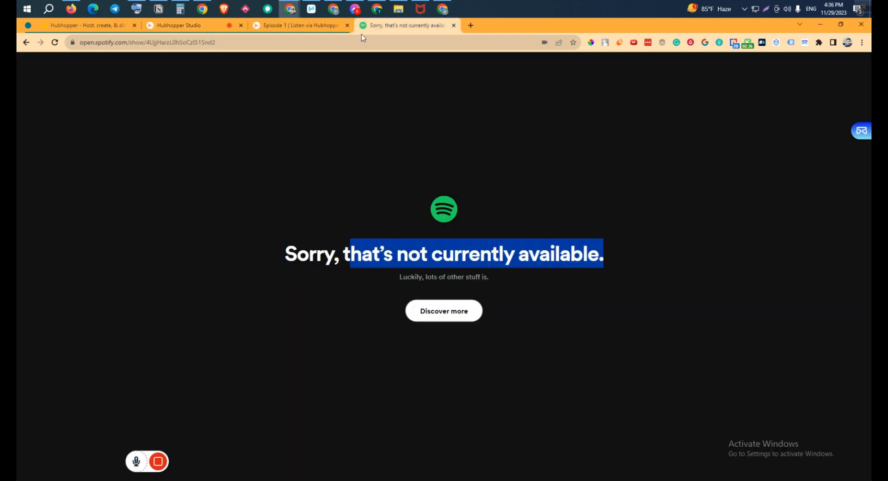
click(354, 41)
key(ctrl+v)
key(Return)
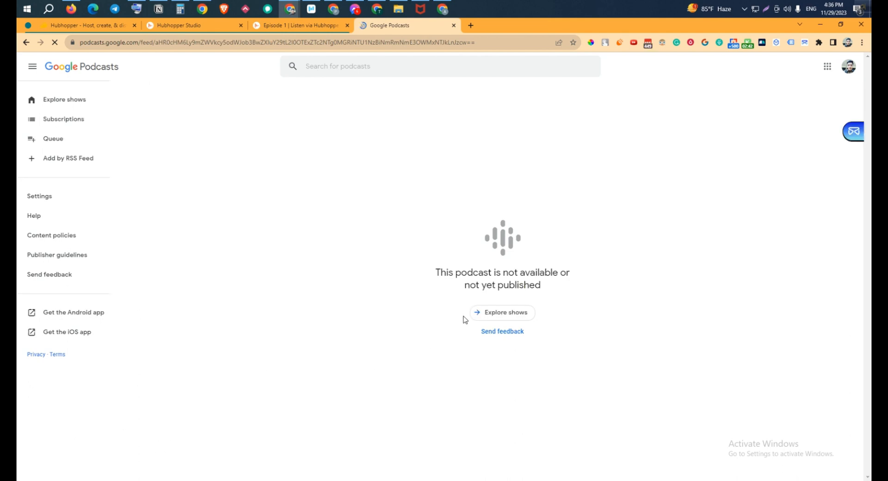
drag(443, 274, 567, 289)
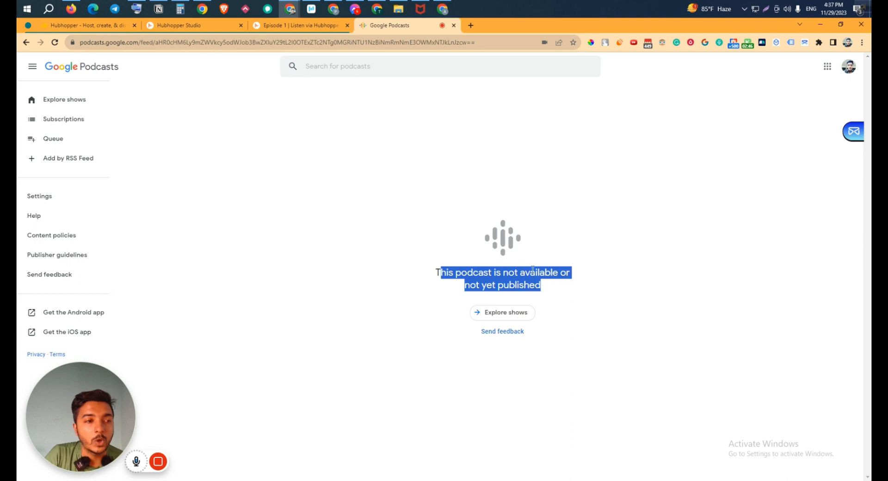
click(453, 25)
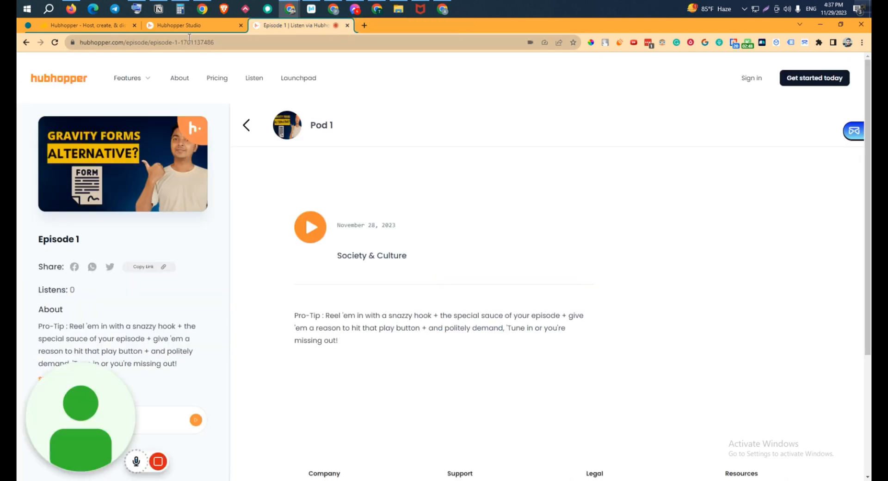
Look over the manual distribution platforms in Hubhopper Studio and view the form for adding a Castbox link.
click(183, 29)
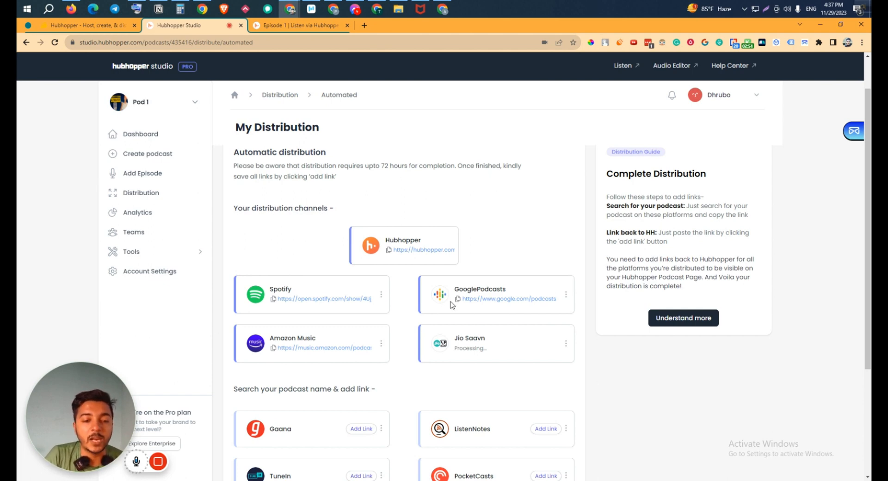
scroll(451, 303, down, 3)
scroll(444, 298, up, 4)
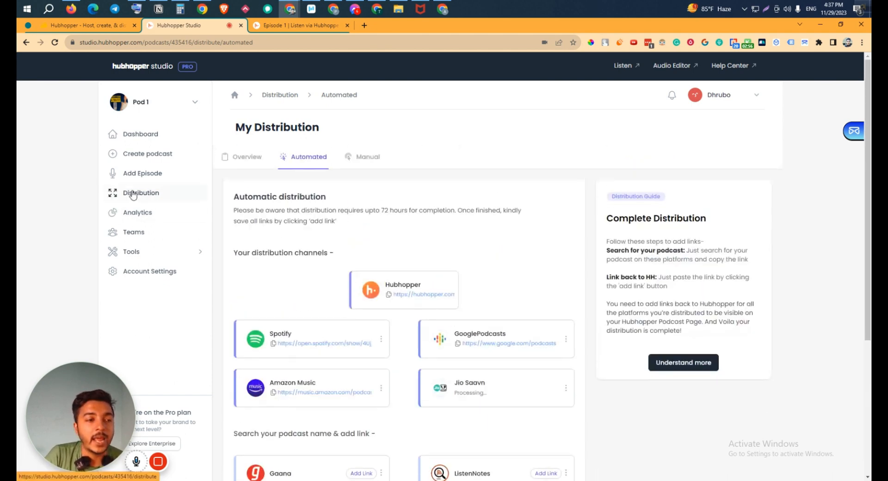
click(134, 192)
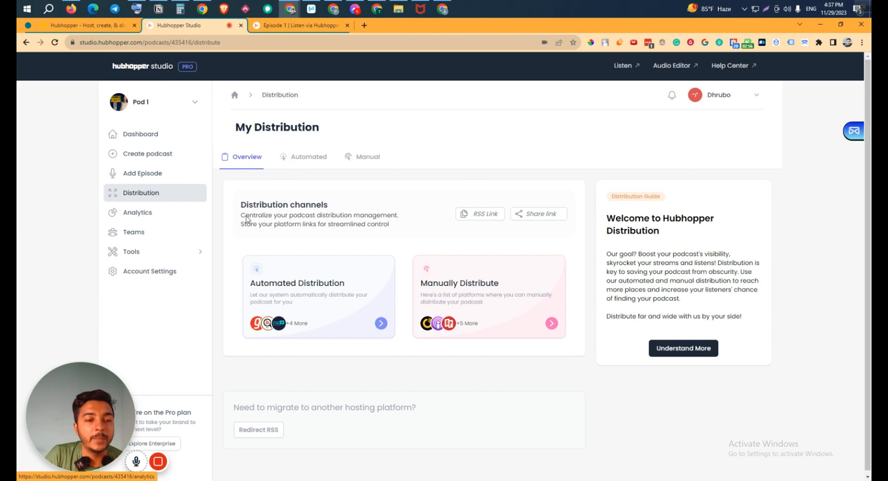
click(551, 323)
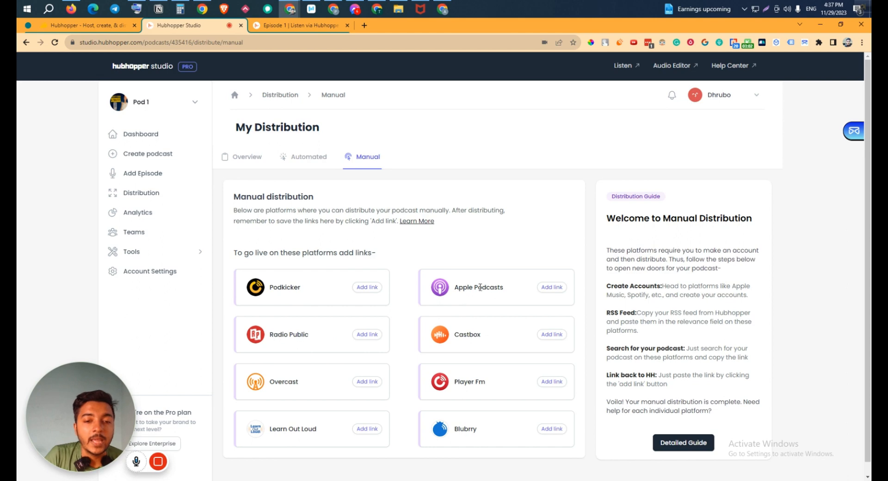
scroll(482, 287, down, 1)
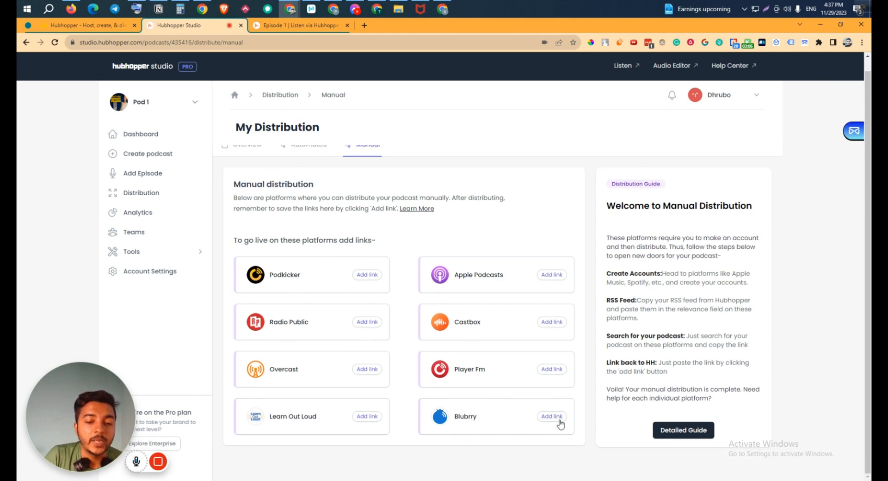
click(551, 324)
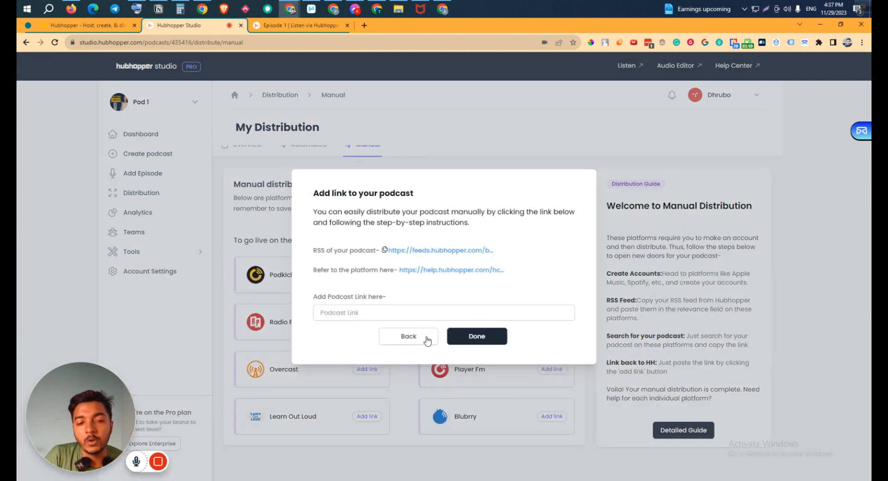
click(621, 142)
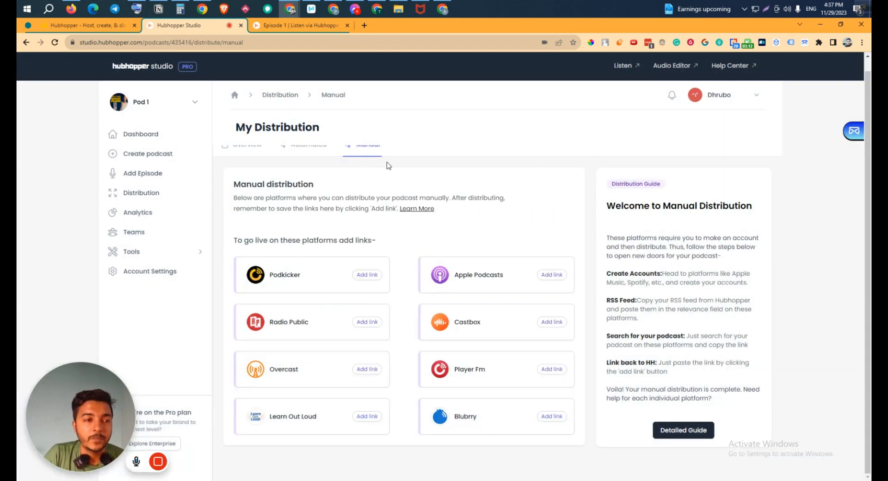
Copy the podcast's RSS link from the distribution overview and view the feed in a new browser tab.
click(147, 198)
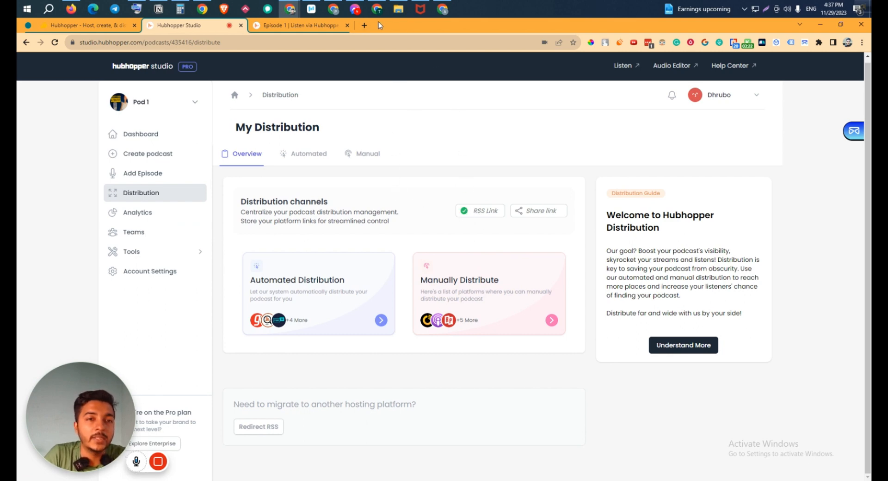
click(364, 26)
key(ctrl+v)
key(Return)
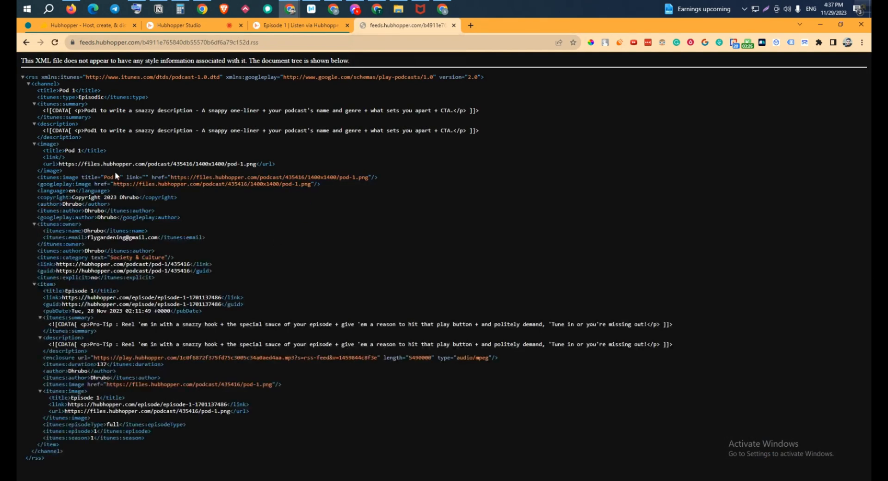
click(90, 27)
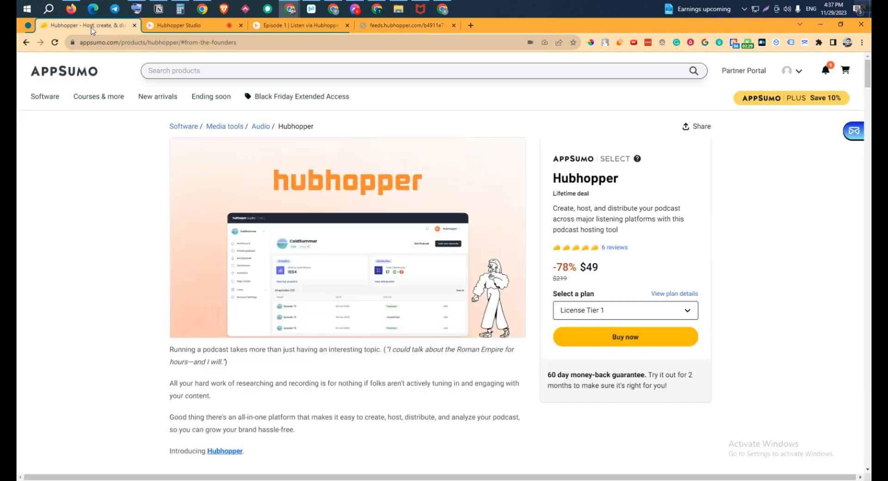
click(161, 28)
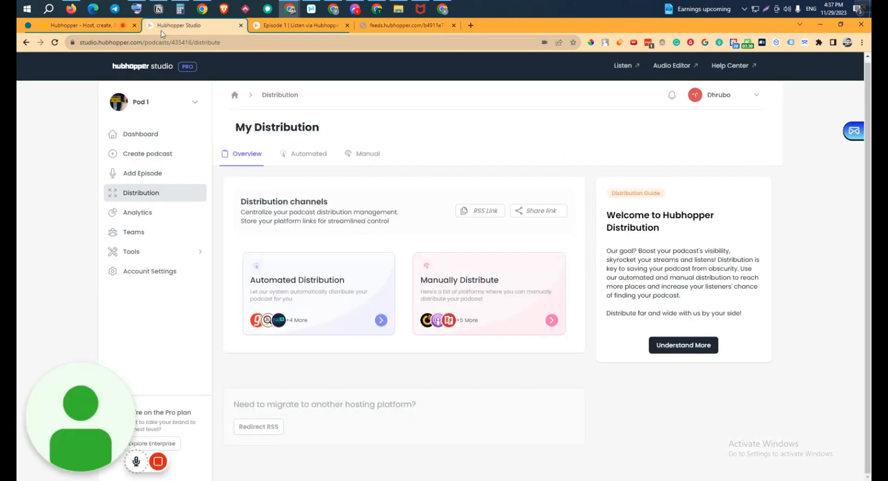
Set the analytics period for Pod 1 to the last 7 days.
click(135, 218)
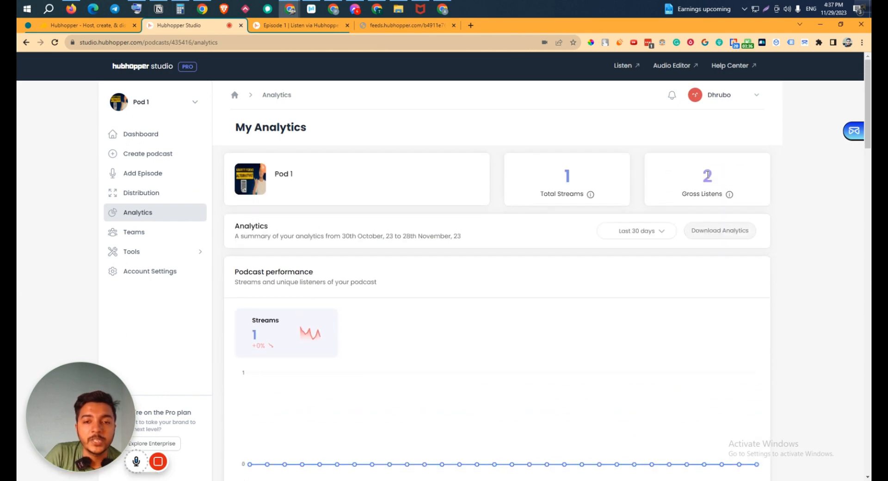
click(644, 234)
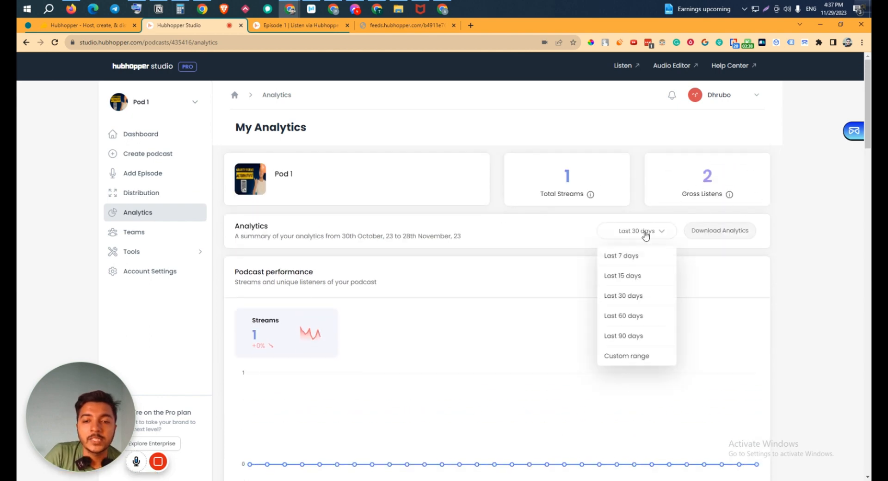
click(638, 256)
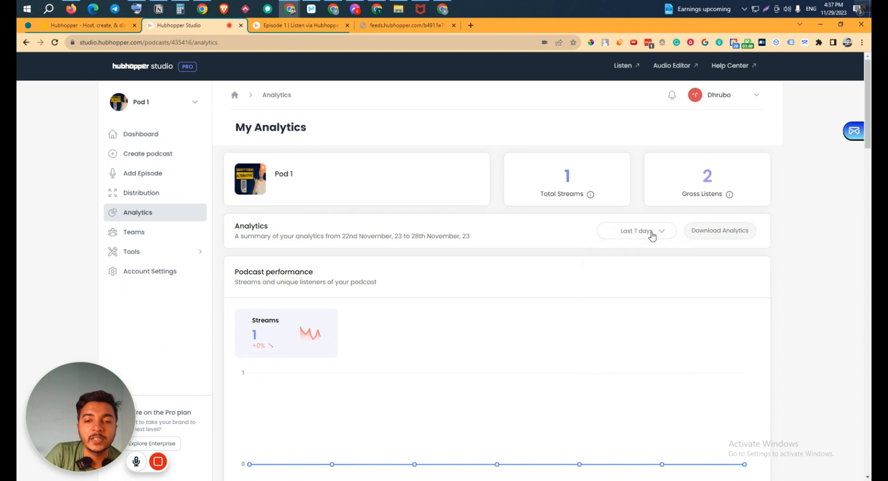
click(652, 236)
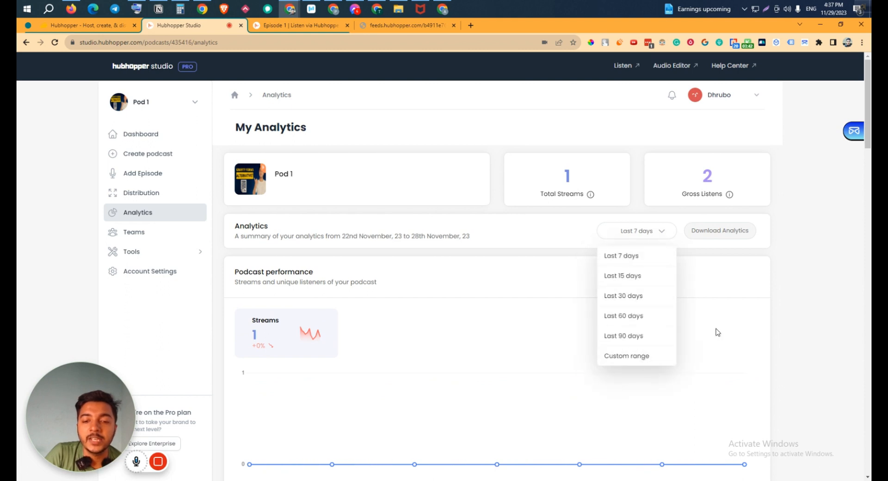
click(803, 280)
Examine the podcast's analytics on episode performance, top hours, devices, top locations, listener countries and operating systems.
scroll(730, 233, down, 6)
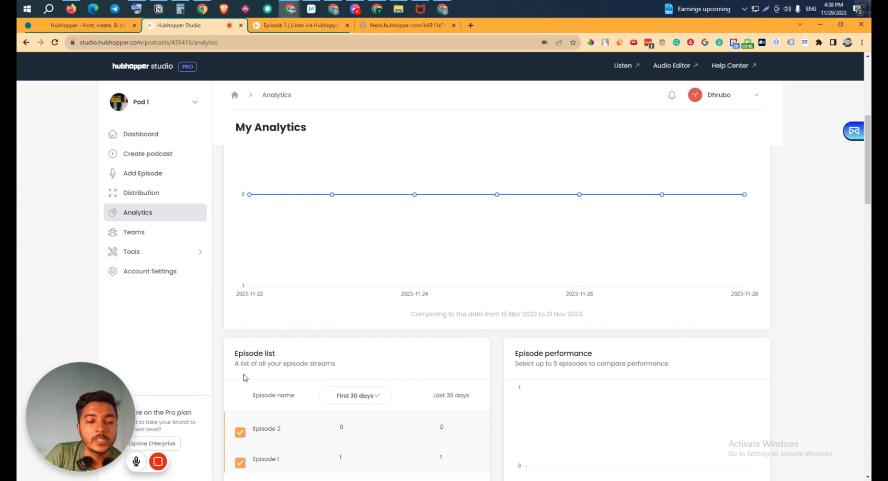
scroll(258, 393, down, 2)
scroll(557, 282, down, 3)
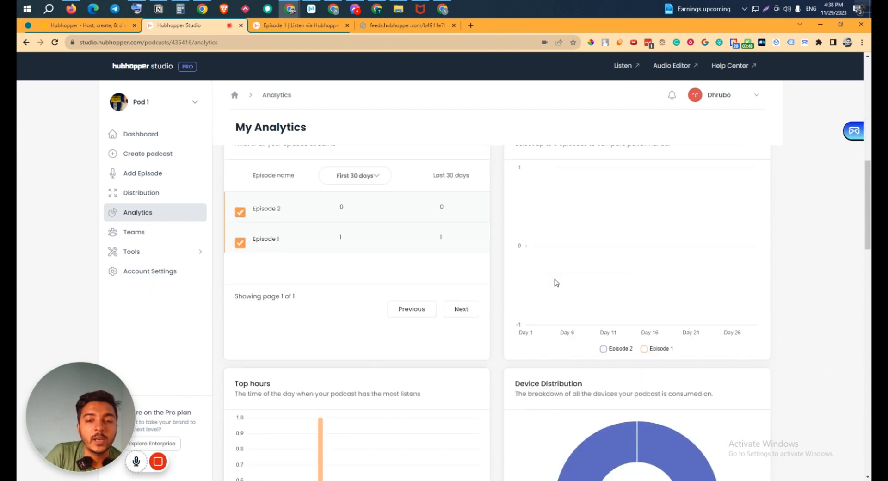
scroll(558, 244, up, 3)
scroll(541, 361, down, 5)
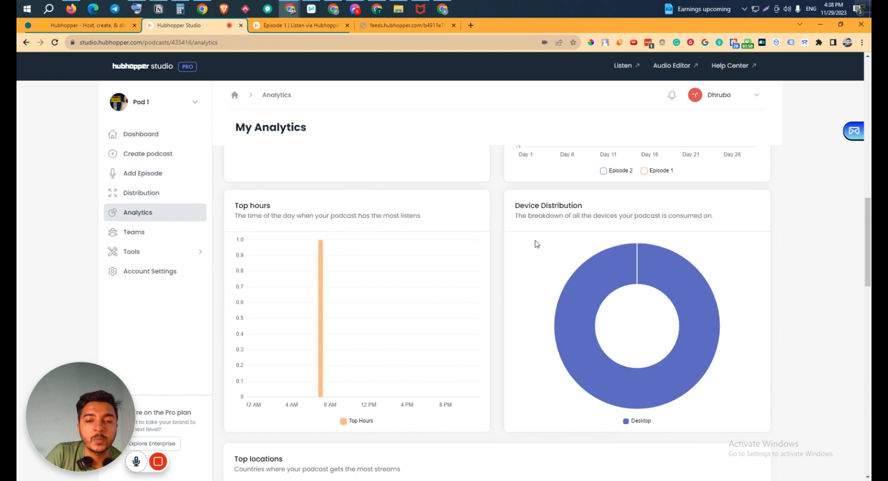
mouse_move(678, 301)
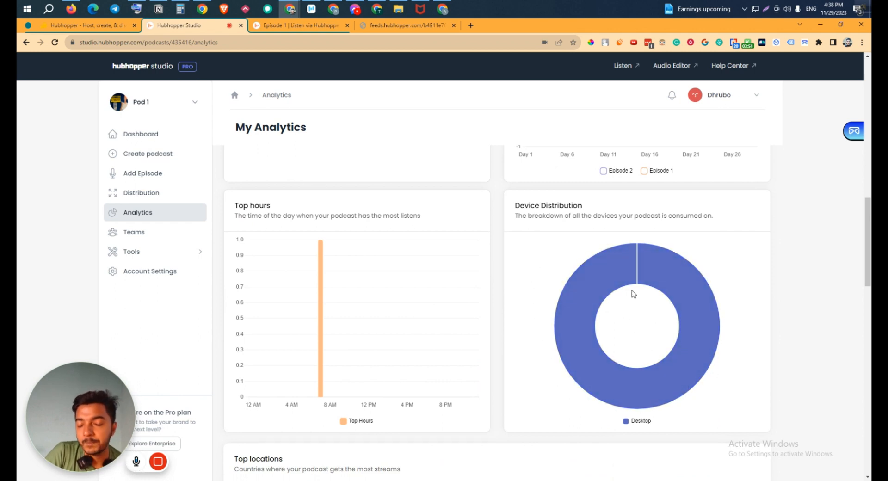
mouse_move(619, 280)
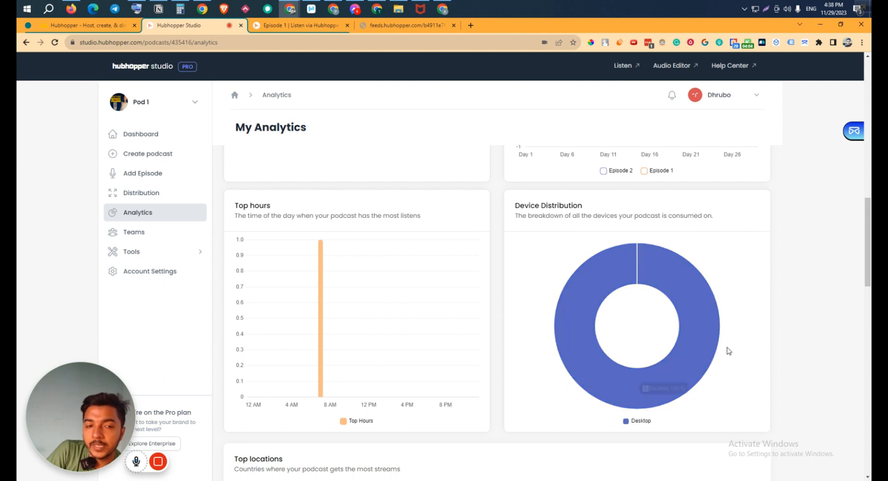
mouse_move(323, 258)
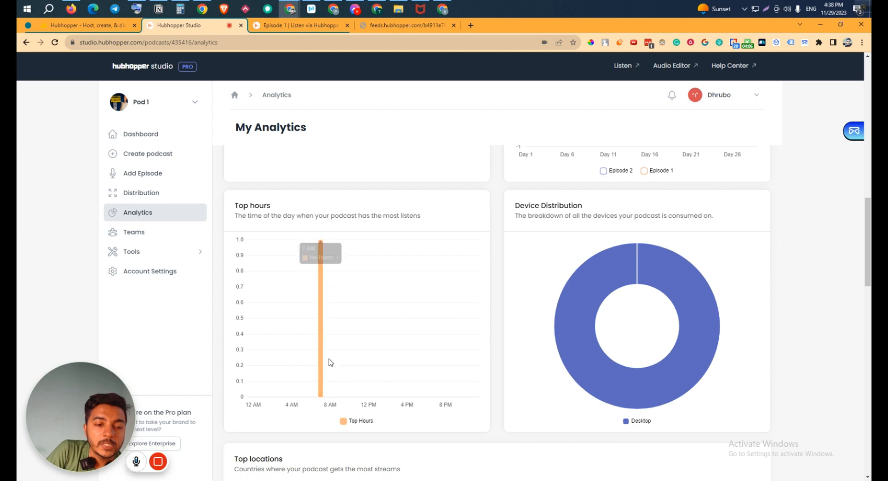
mouse_move(322, 302)
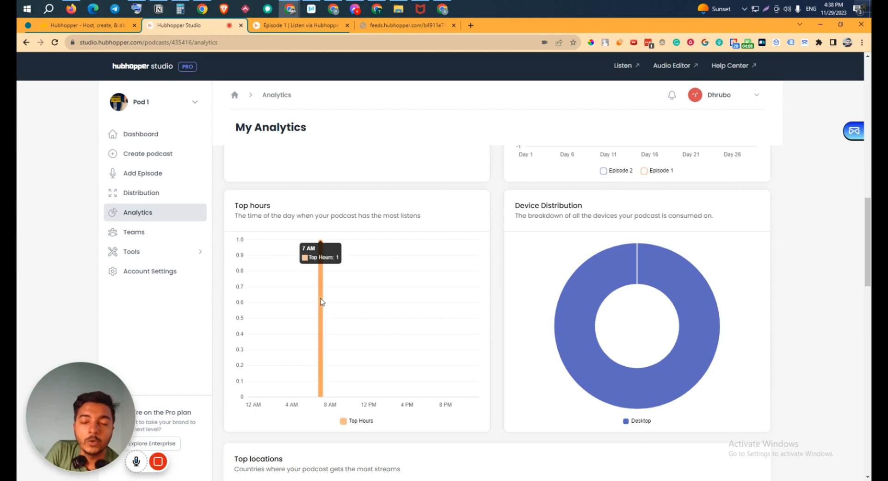
scroll(322, 301, down, 6)
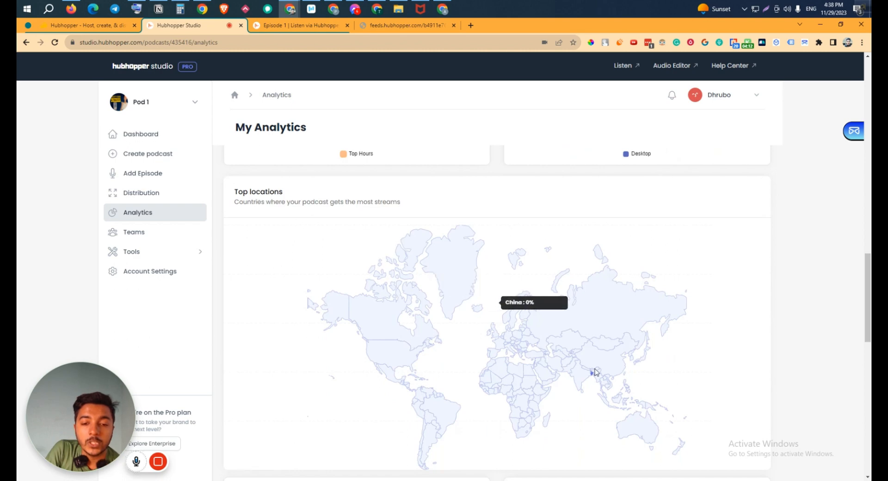
scroll(594, 384, up, 1)
scroll(594, 389, down, 2)
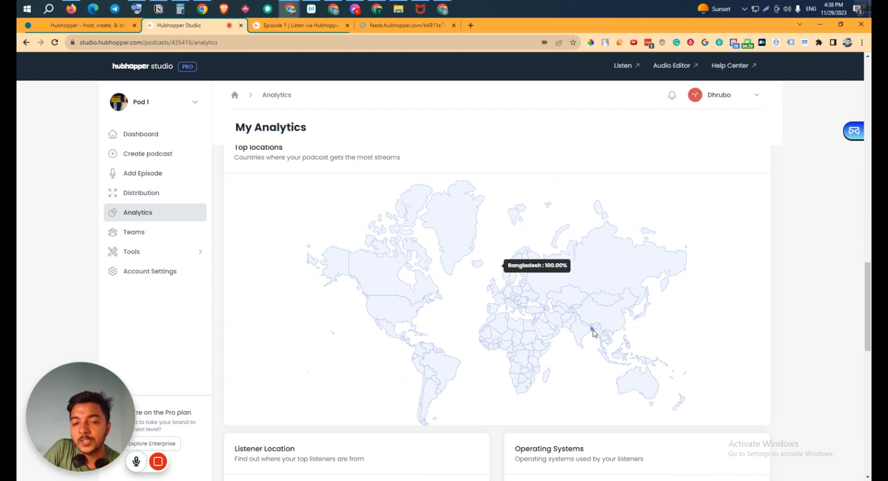
scroll(593, 332, down, 6)
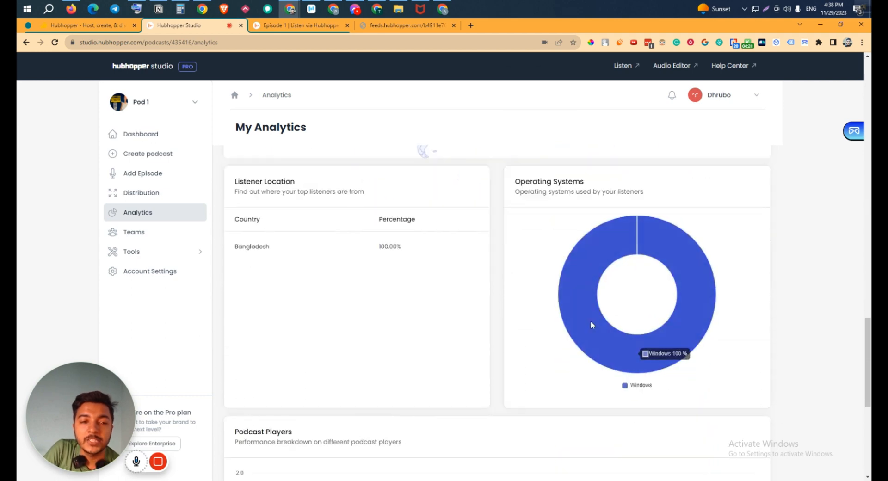
Look over the remaining Pod 1 analytics: listener location, the podcast players chart and the tracking prefix section.
drag(247, 247, 325, 254)
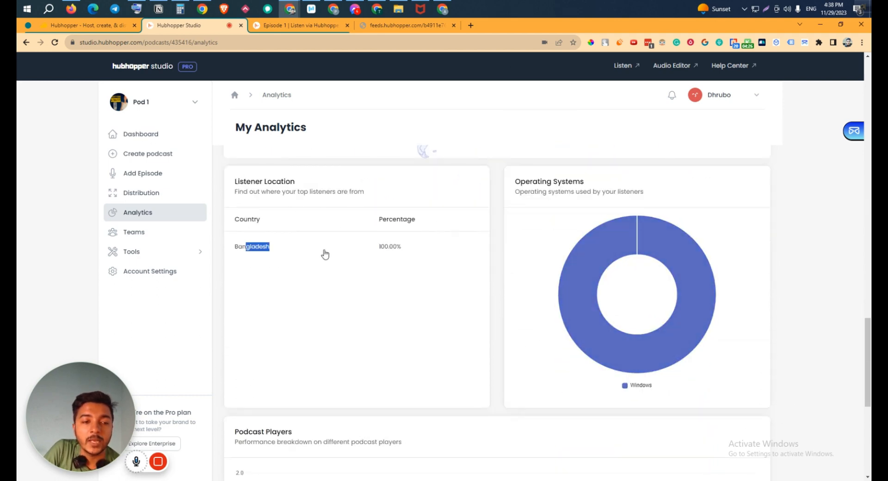
scroll(362, 296, up, 3)
scroll(368, 303, down, 8)
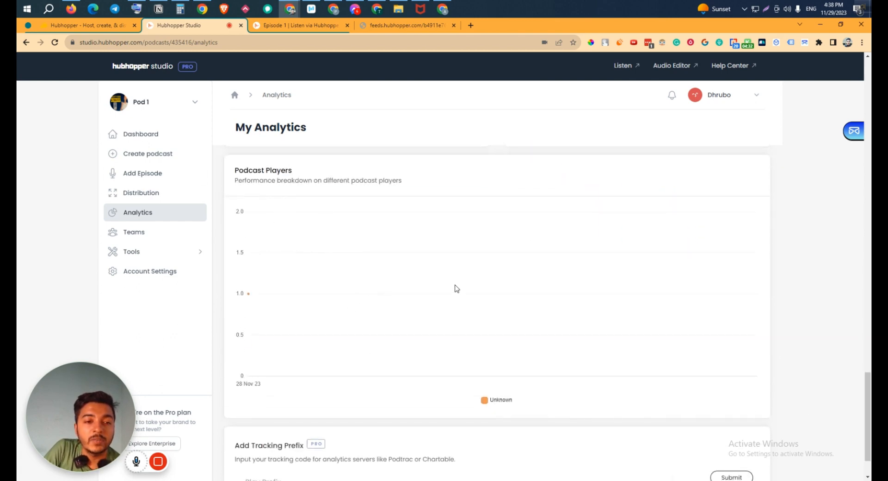
scroll(528, 365, down, 2)
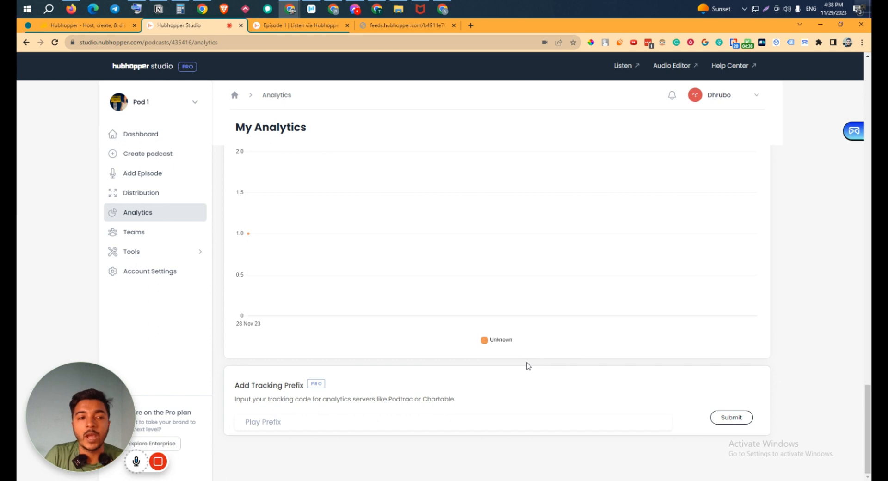
View the Teams page, and compare the team member limits of License Tiers 1, 2 and 3 on the AppSumo deal page.
click(150, 232)
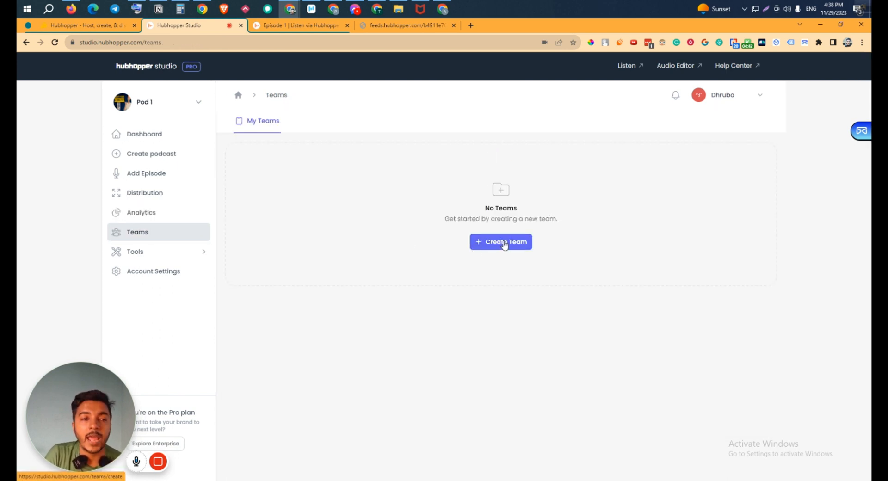
click(77, 26)
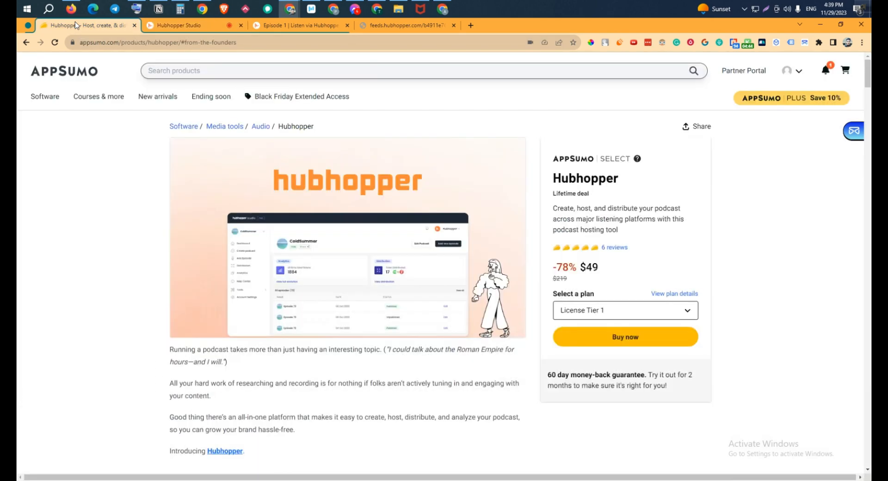
click(261, 68)
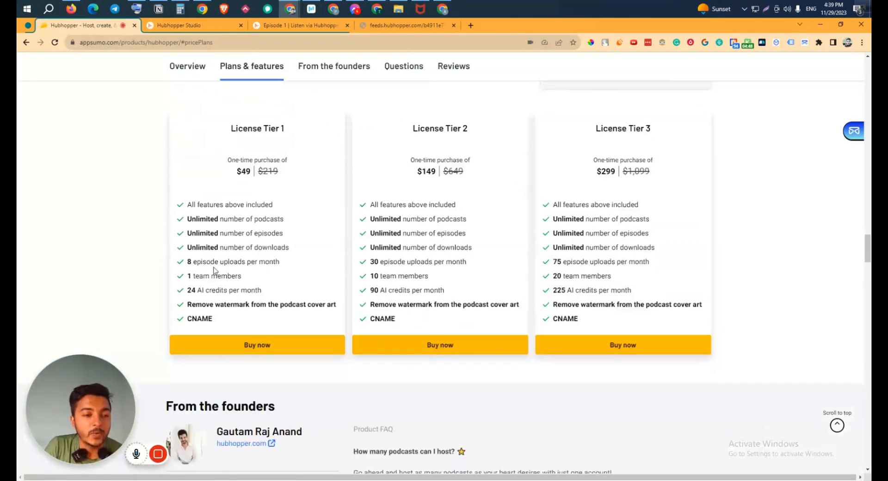
drag(187, 275, 241, 276)
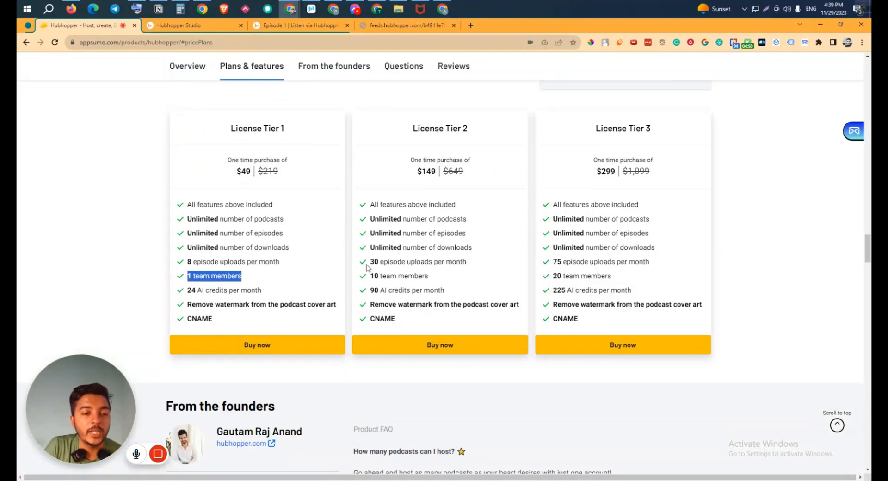
drag(375, 275, 443, 280)
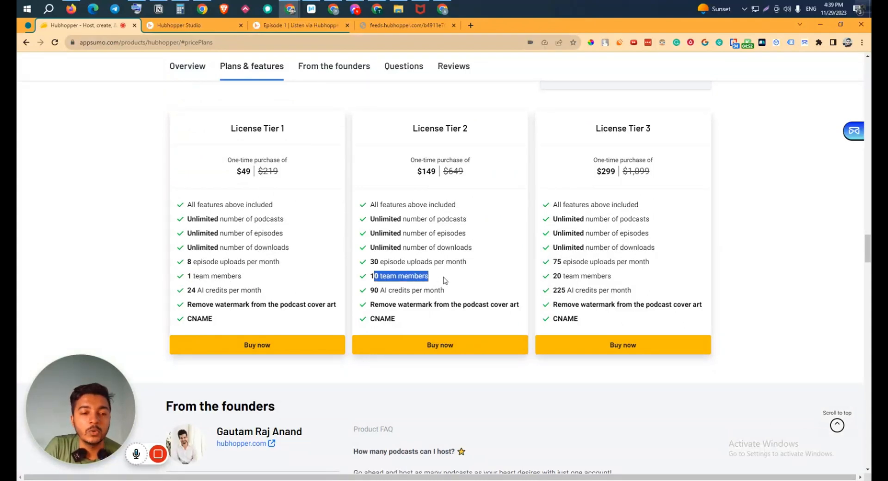
drag(553, 276, 612, 276)
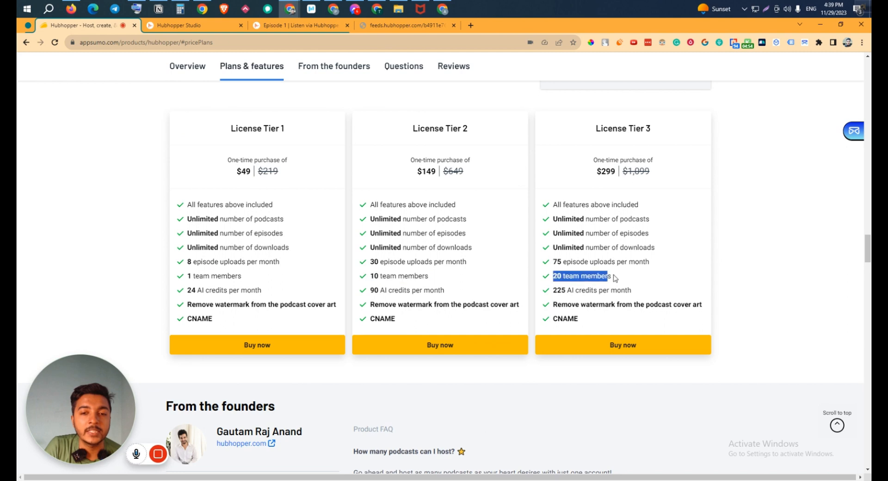
Return to Hubhopper Studio, open the Microsite tool and add a profile picture for the website.
click(215, 24)
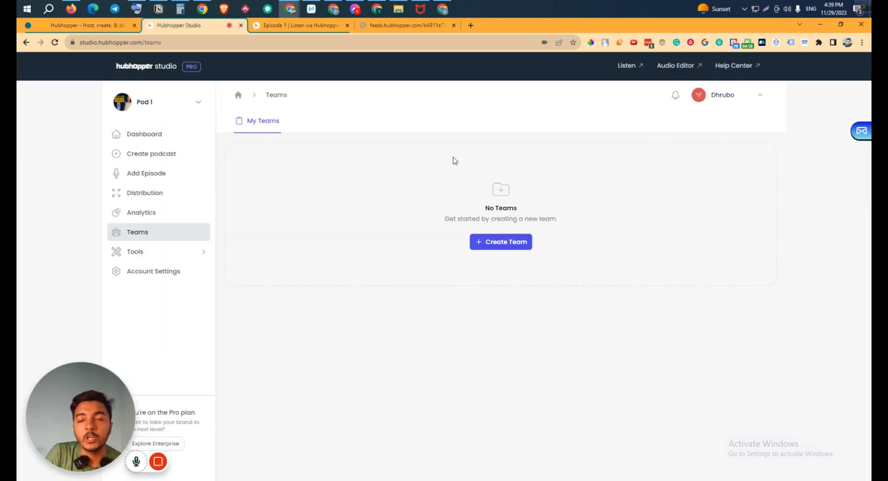
click(159, 253)
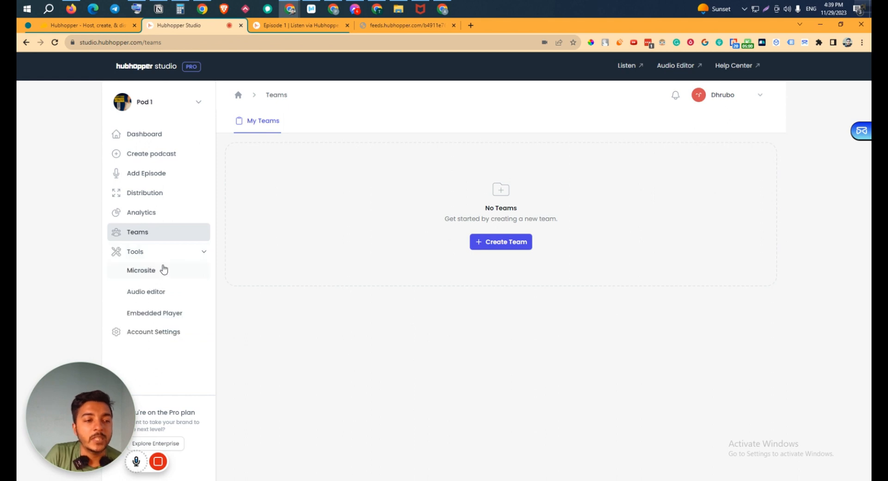
click(163, 270)
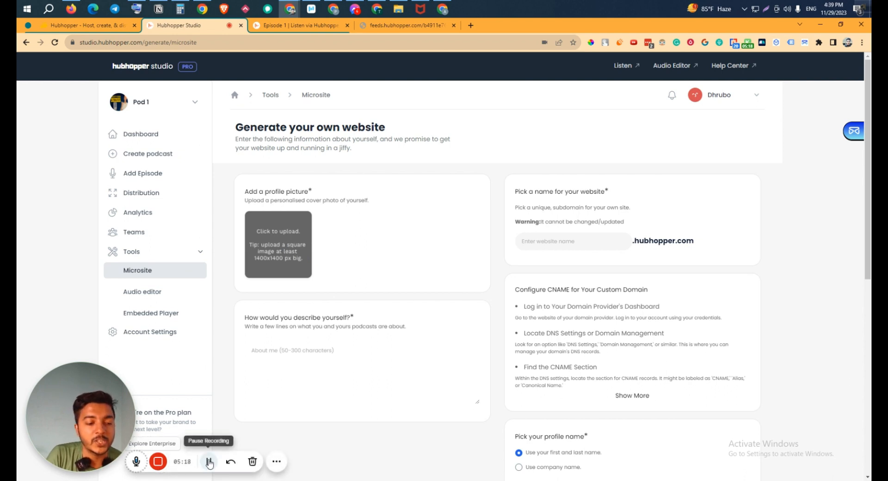
click(209, 462)
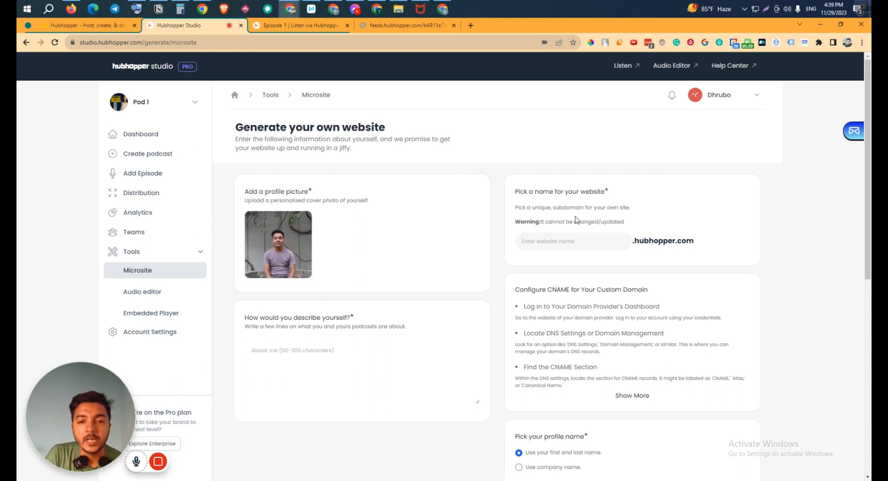
Enter passit as the microsite's hubhopper.com subdomain name.
click(552, 239)
text(pas)
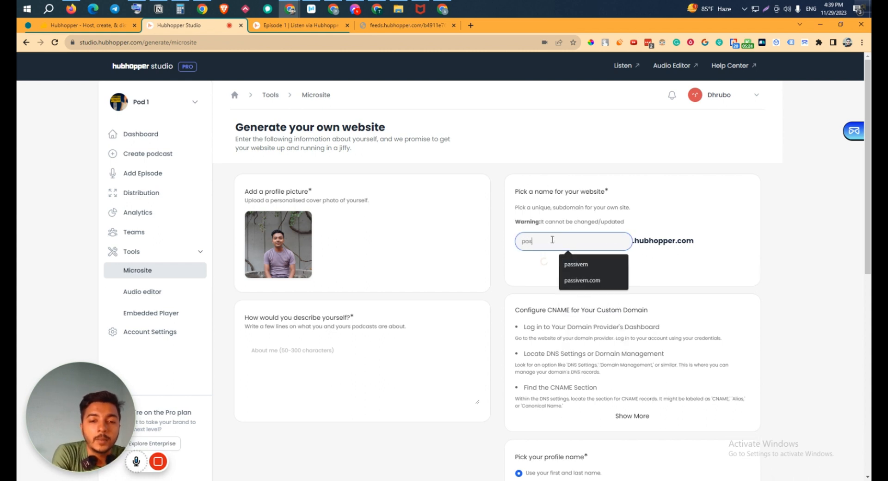
text(sit)
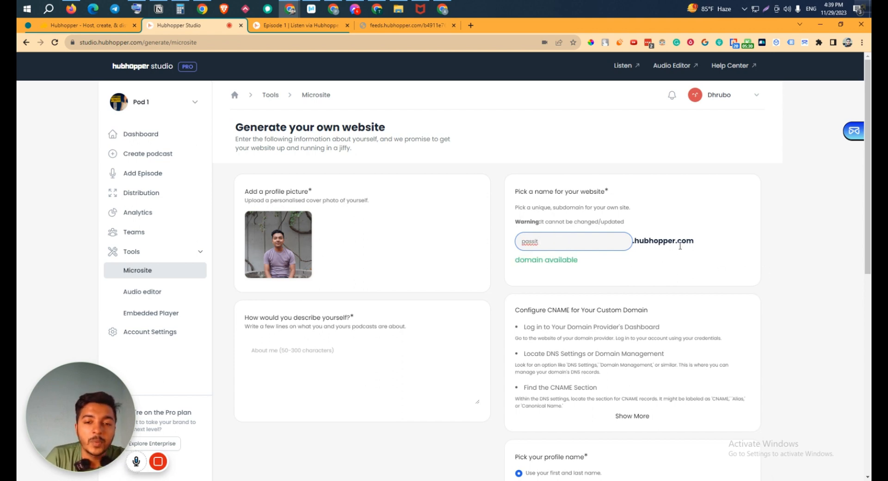
Read the full CNAME setup instructions for a custom domain, and check the CNAME feature in License Tier 1 on AppSumo.
scroll(651, 266, down, 3)
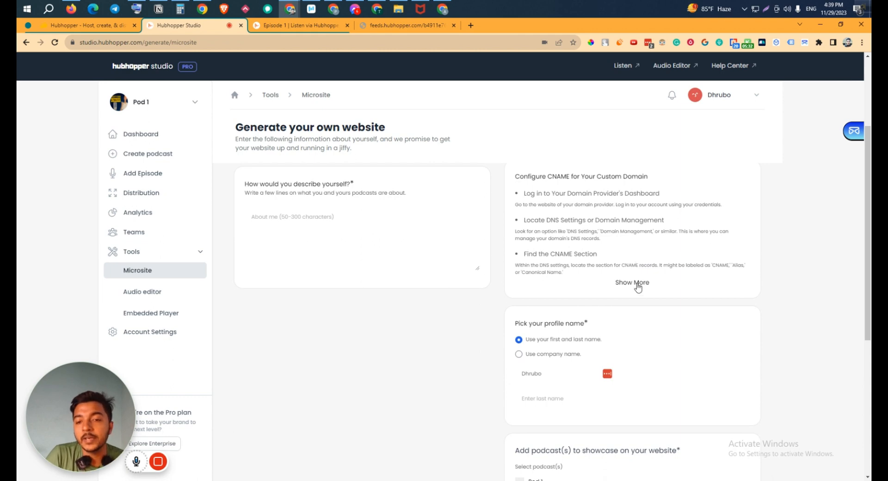
click(638, 285)
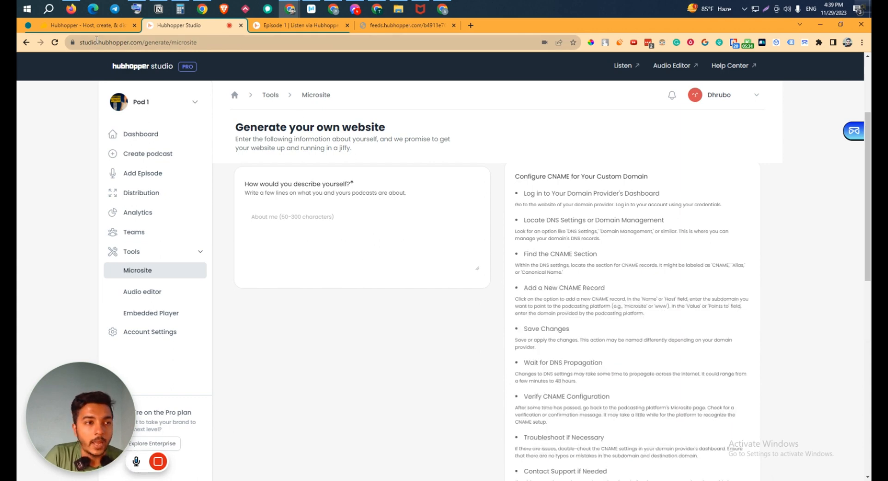
click(88, 25)
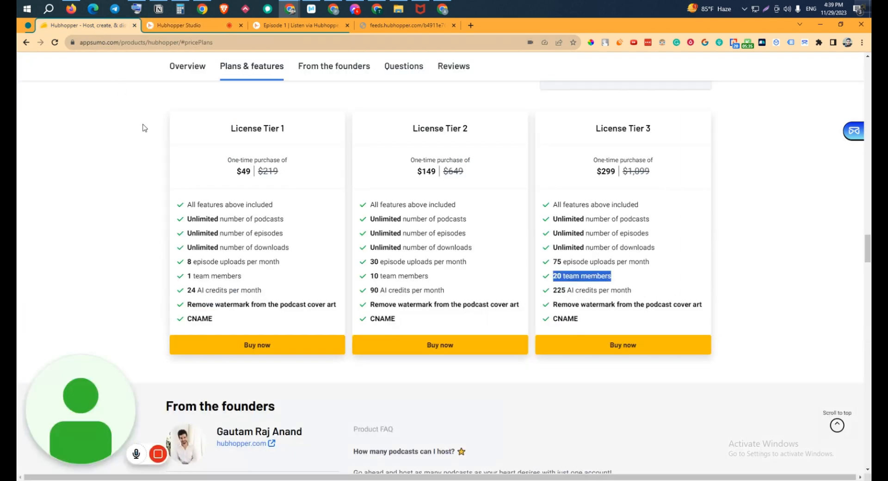
double_click(200, 318)
click(189, 27)
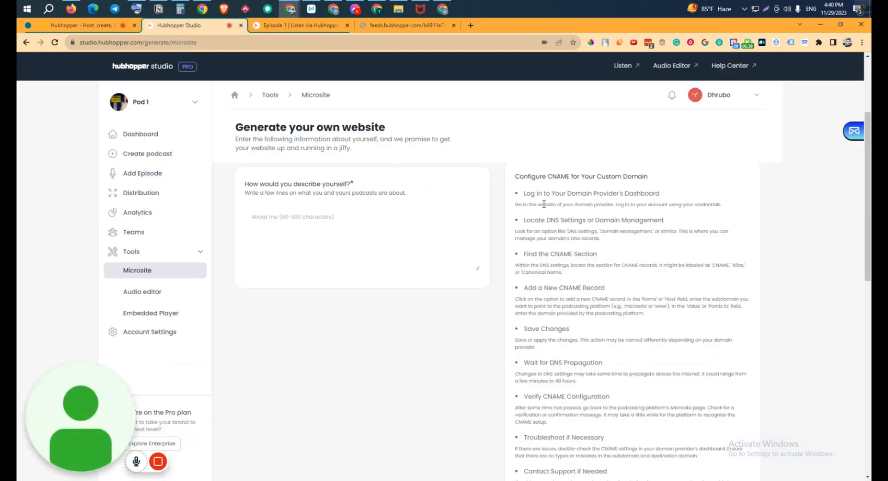
drag(514, 176, 578, 341)
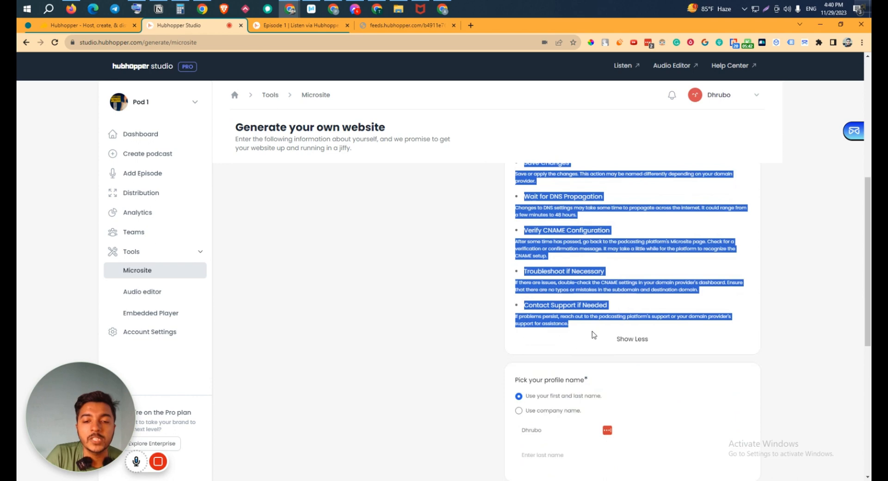
scroll(594, 335, up, 5)
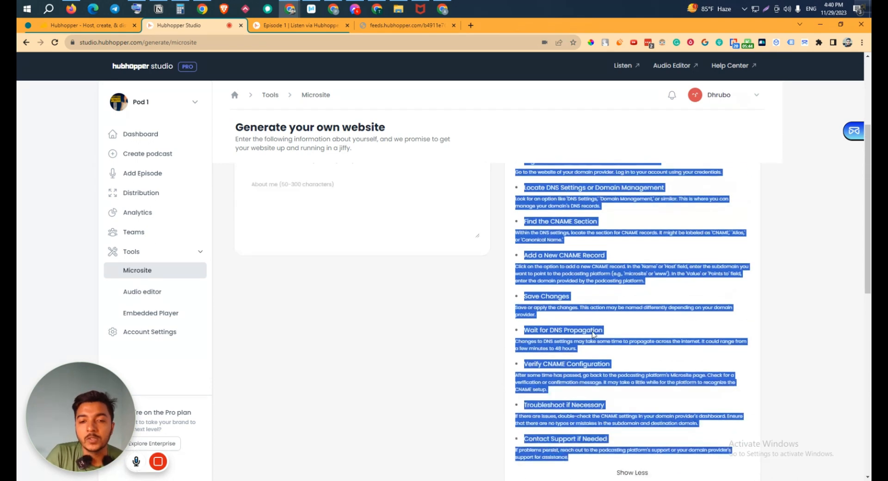
scroll(576, 273, down, 3)
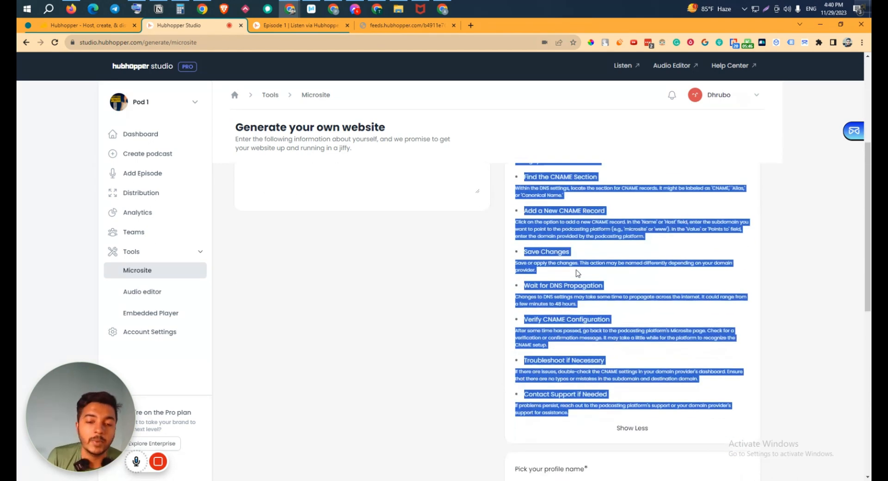
scroll(576, 273, down, 4)
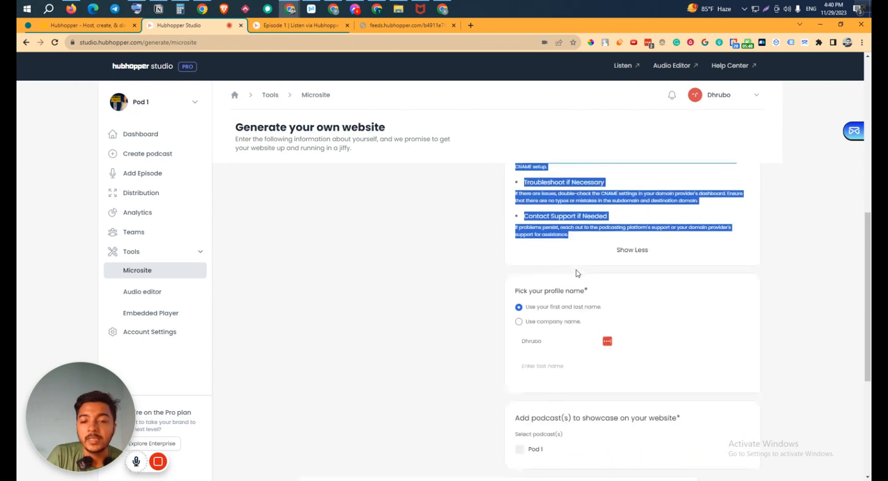
Try the company name option for the microsite's profile name and switch back to first and last name.
double_click(535, 342)
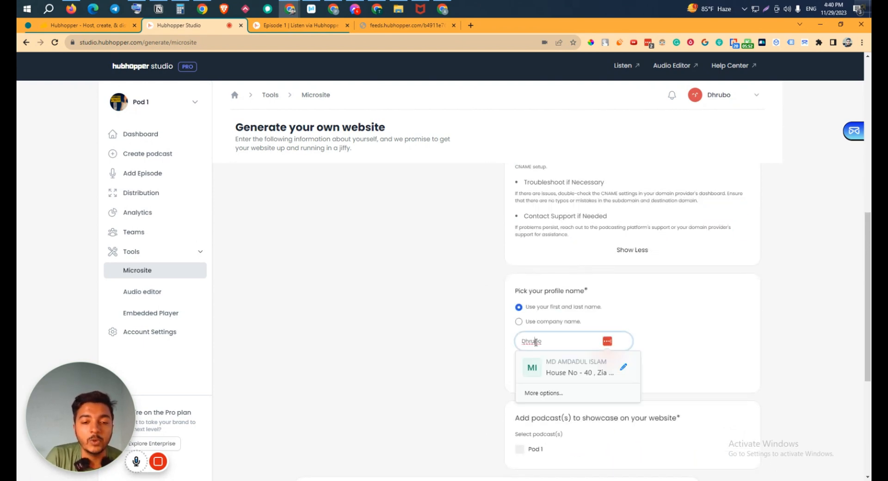
click(475, 339)
click(519, 321)
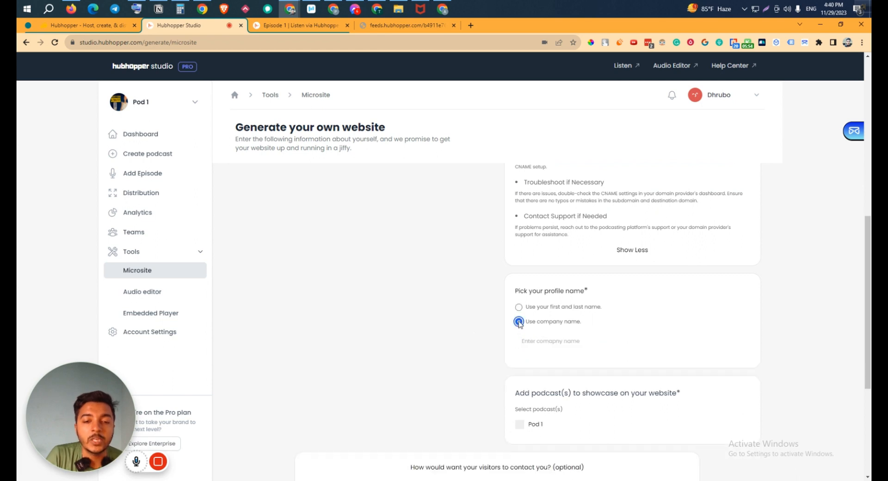
click(518, 307)
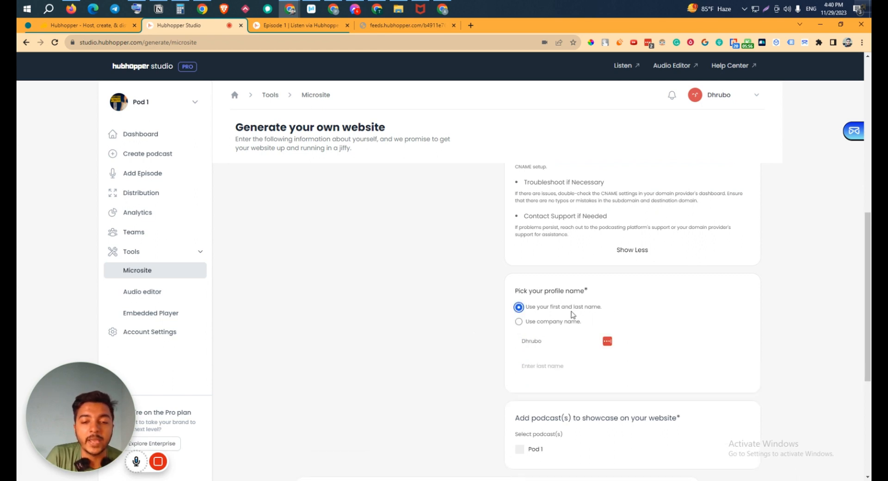
Select Pod 1 to showcase on the website and fill in the contact email, Facebook, Instagram and Twitter fields.
scroll(486, 346, down, 1)
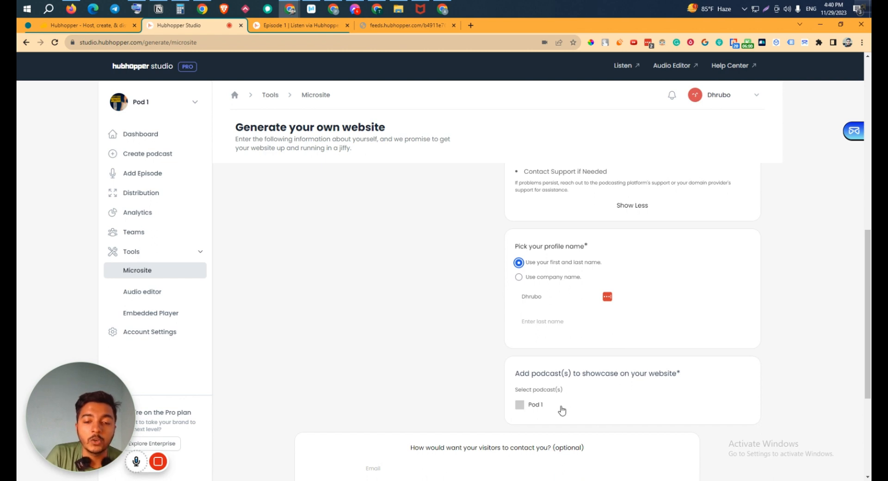
click(519, 404)
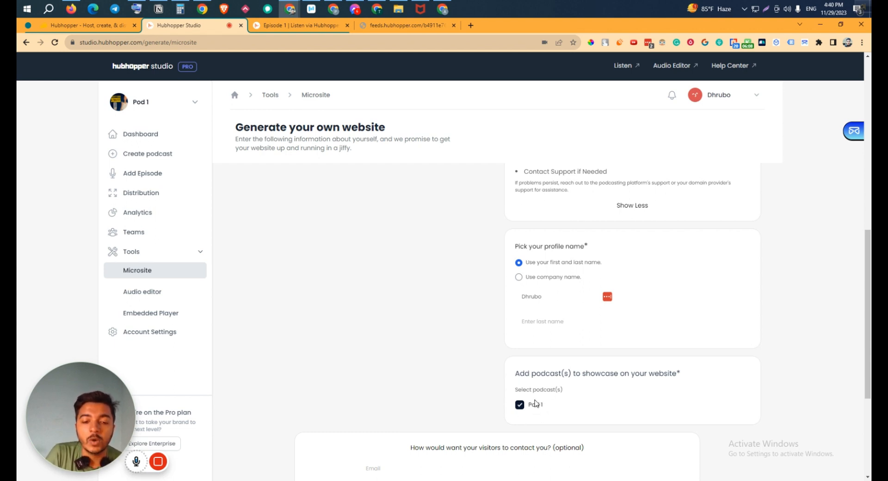
scroll(535, 403, down, 1)
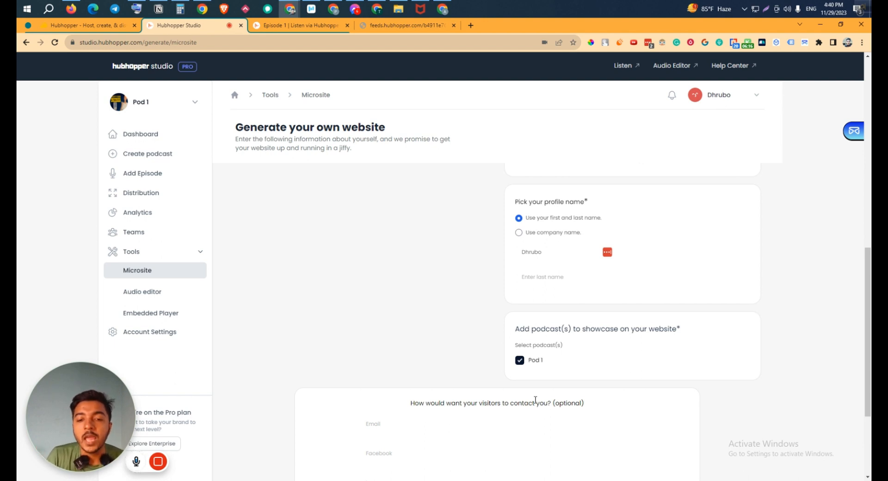
scroll(535, 399, down, 2)
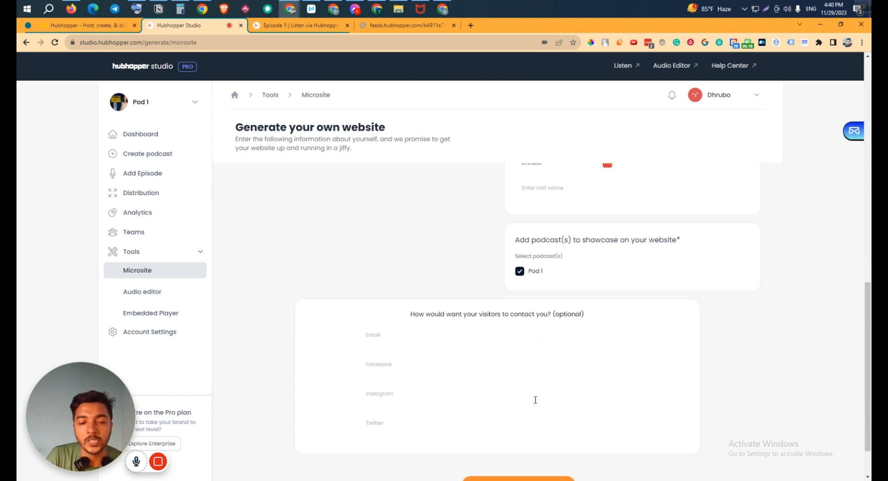
scroll(453, 367, down, 1)
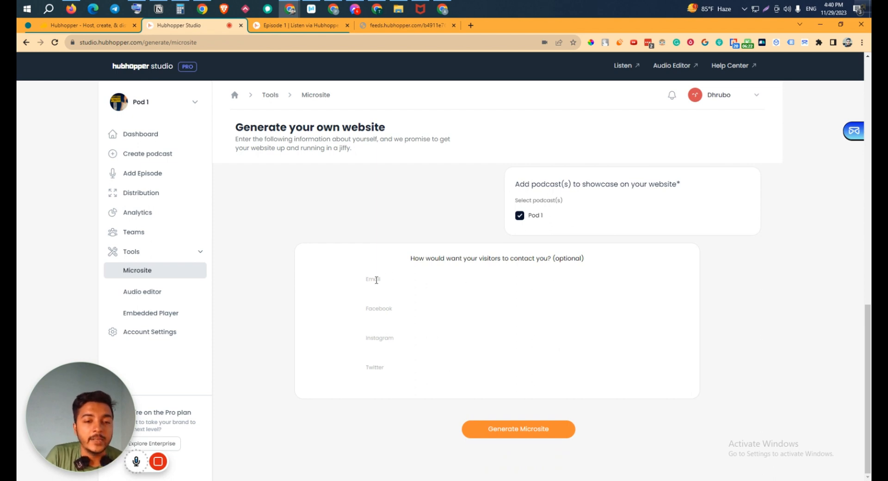
mouse_move(143, 459)
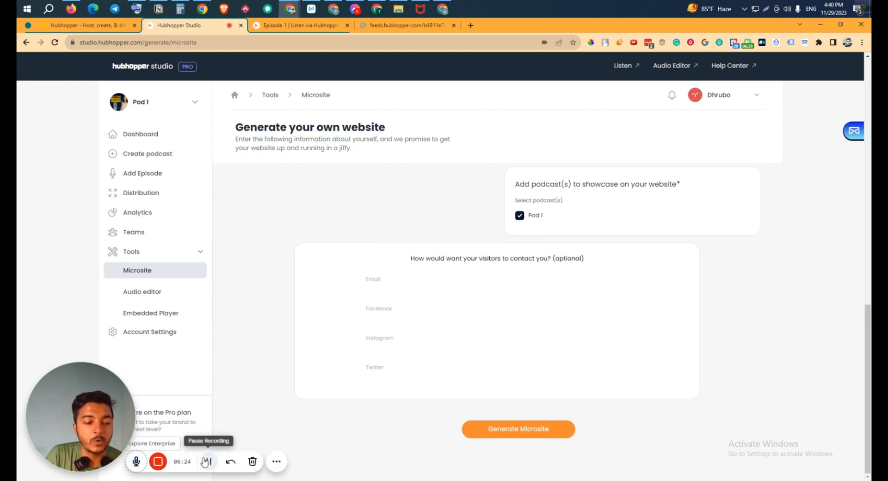
click(204, 461)
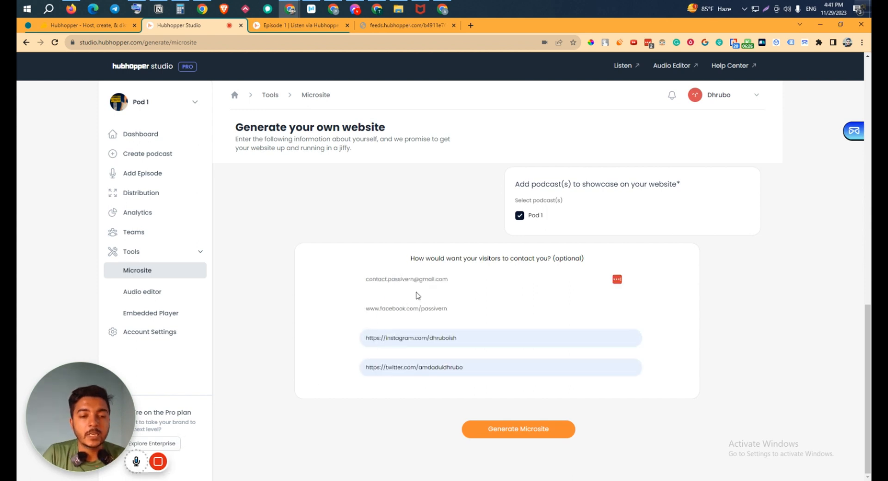
Try to generate the microsite without a self-description.
click(526, 434)
scroll(471, 408, up, 5)
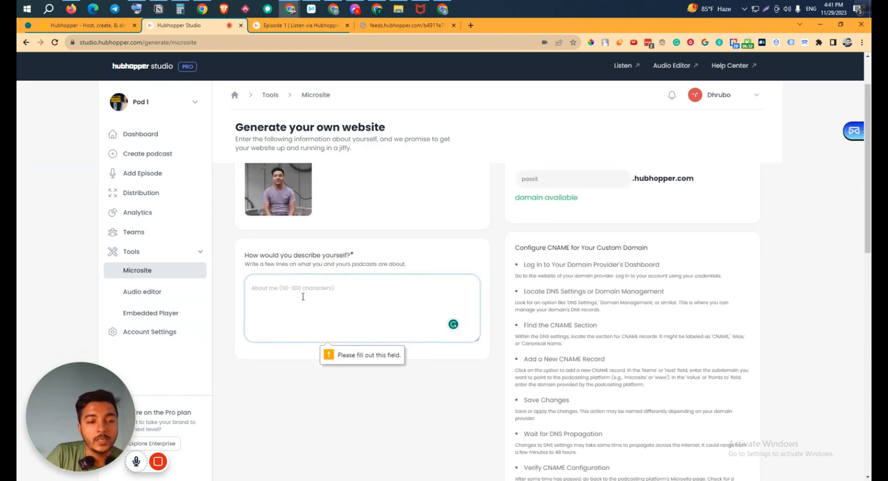
Copy the first three intro paragraphs from the Hubhopper overview on AppSumo and paste them as the microsite's self-description.
click(82, 25)
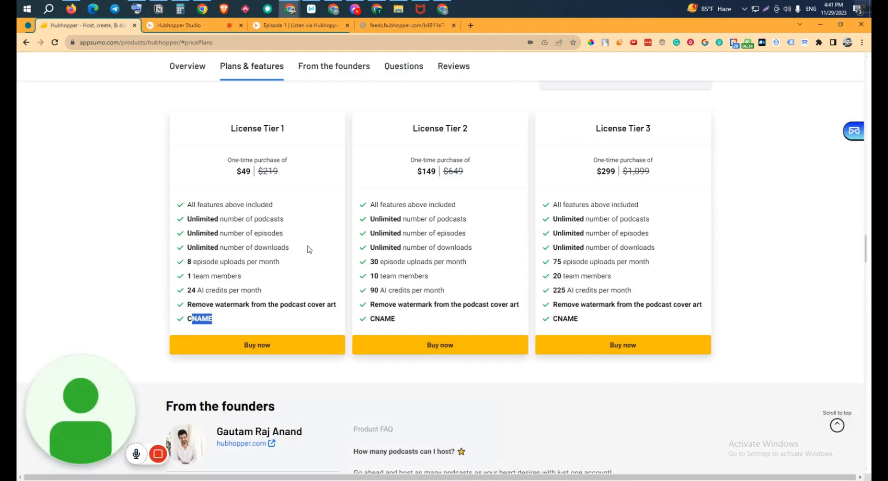
middle_click(345, 300)
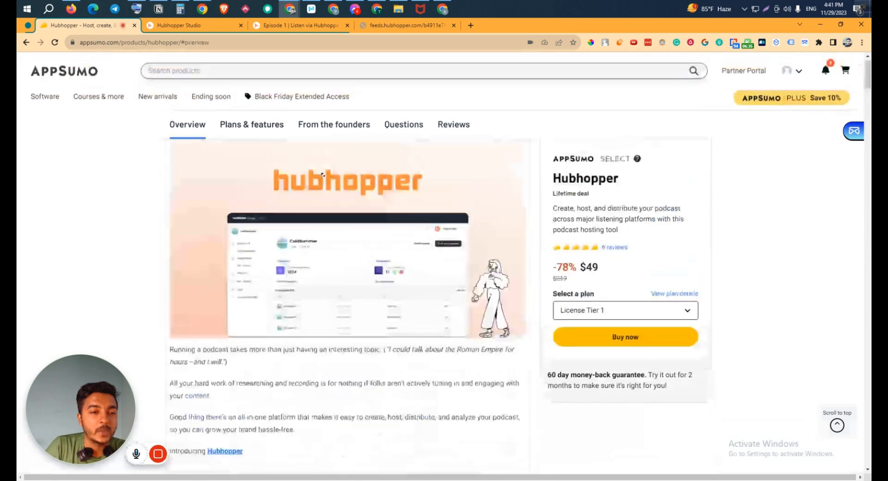
middle_click(310, 195)
scroll(156, 252, down, 1)
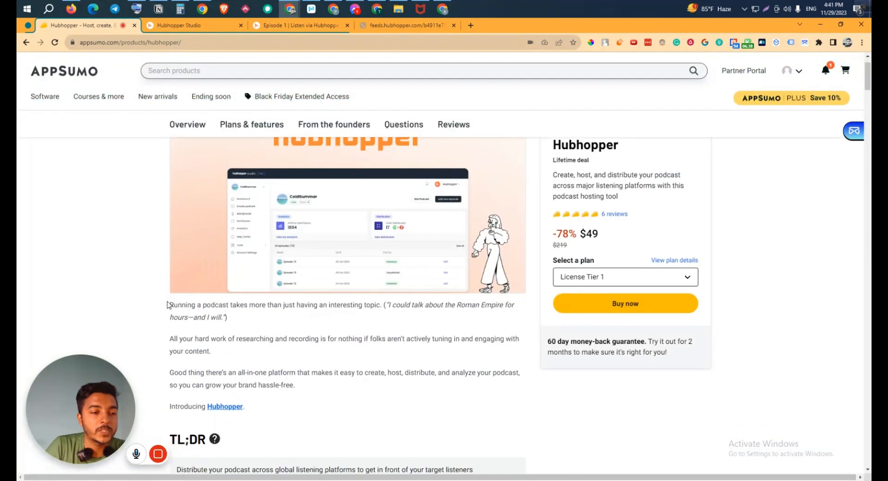
drag(170, 306, 316, 393)
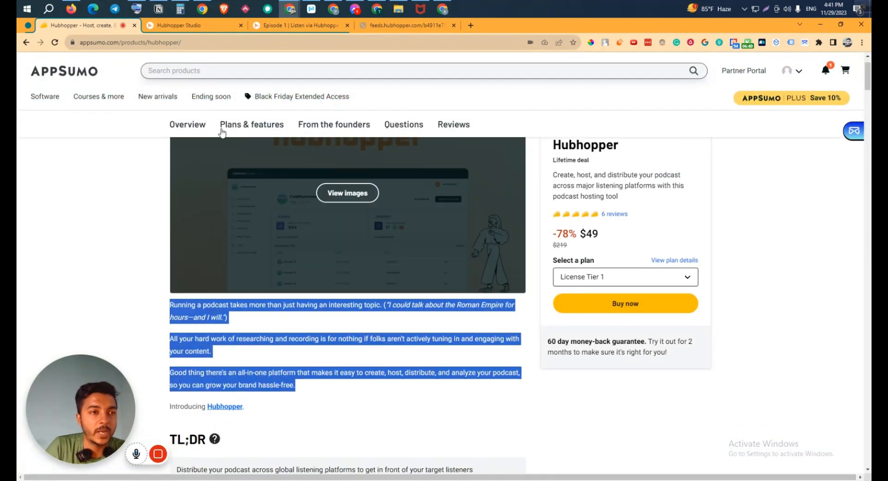
click(199, 27)
key(ctrl+v)
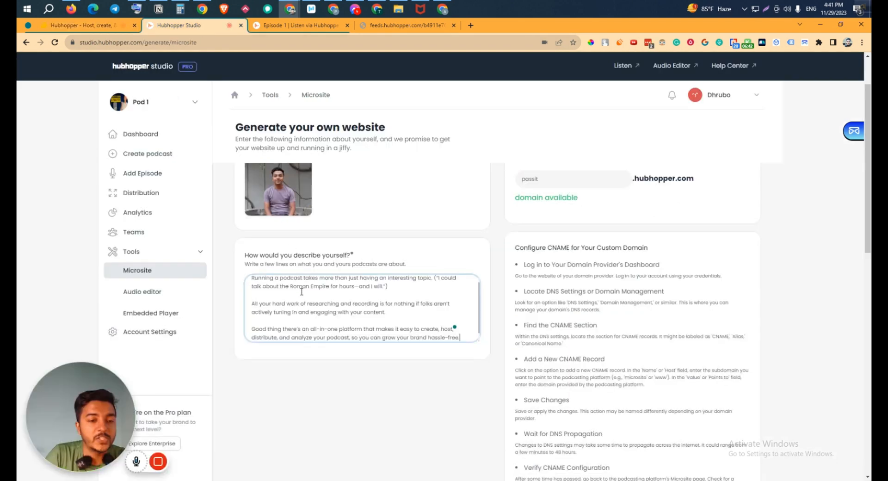
Try to generate the microsite with the three-paragraph self-description.
scroll(367, 386, down, 5)
scroll(367, 386, down, 5)
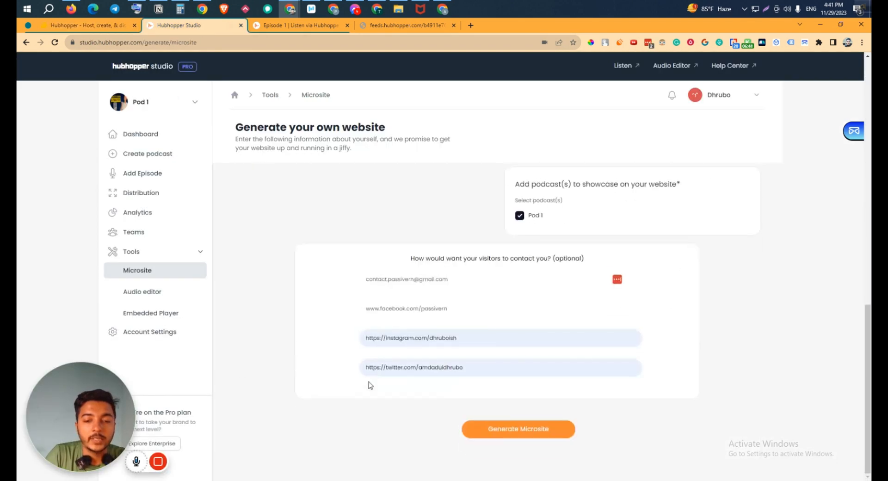
click(528, 433)
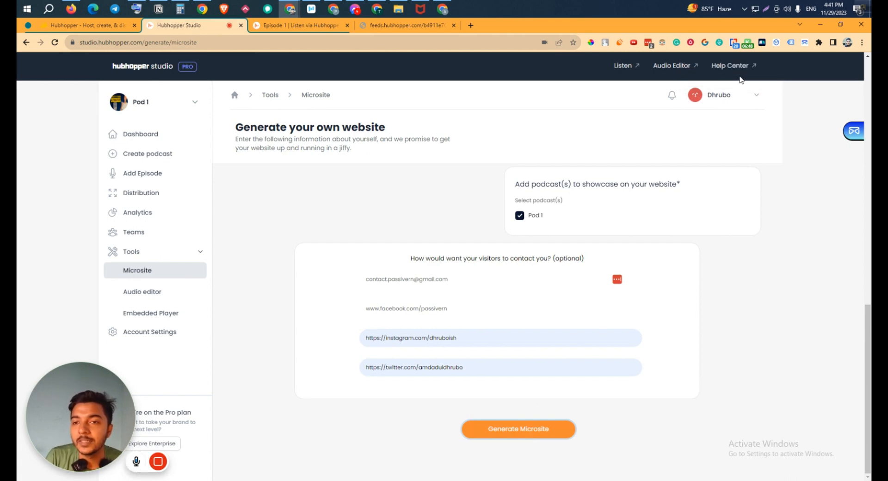
Shorten the self-description to its first paragraph and try to generate the microsite again.
scroll(392, 200, up, 10)
scroll(392, 200, up, 5)
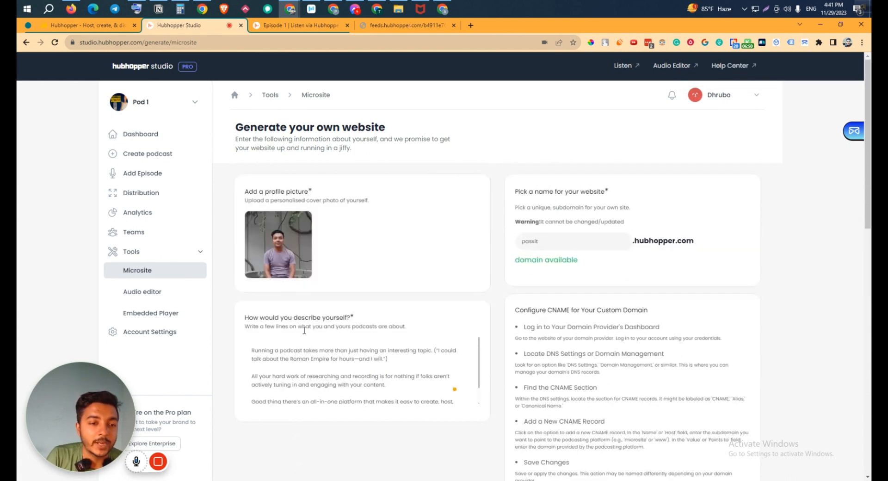
scroll(263, 366, down, 1)
drag(254, 381, 475, 419)
key(BackSpace)
key(BackSpace)
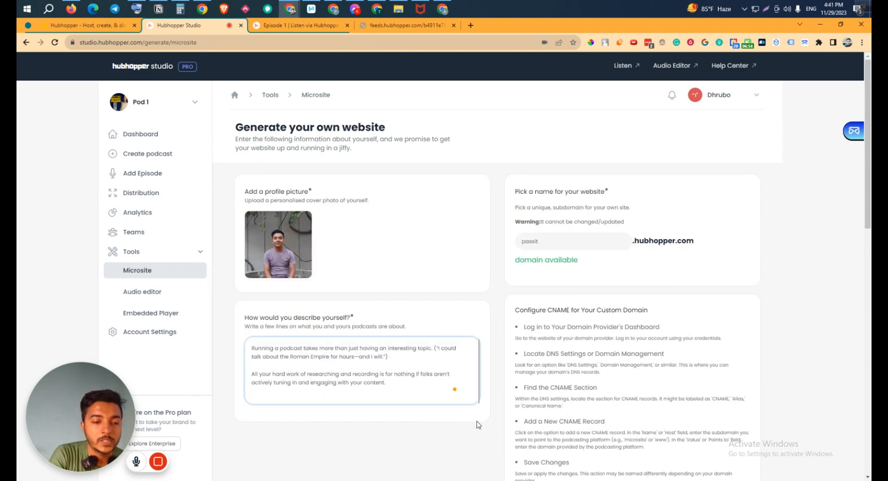
triple_click(384, 371)
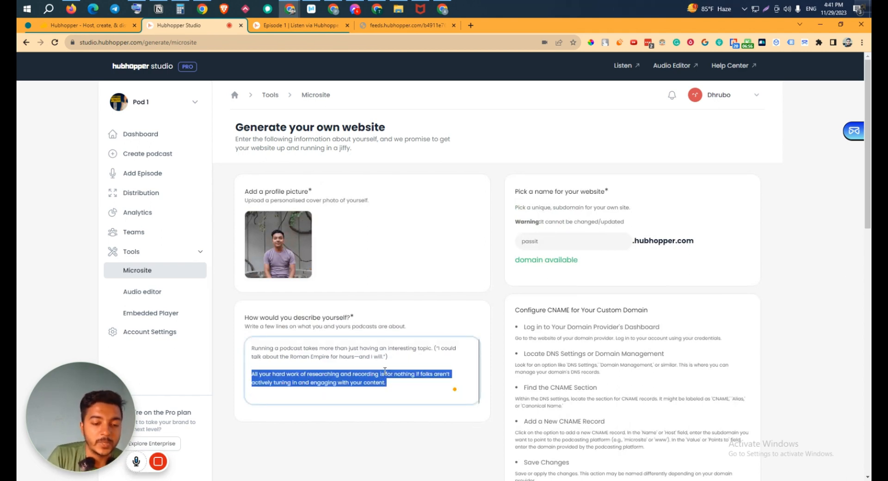
key(BackSpace)
scroll(386, 393, down, 15)
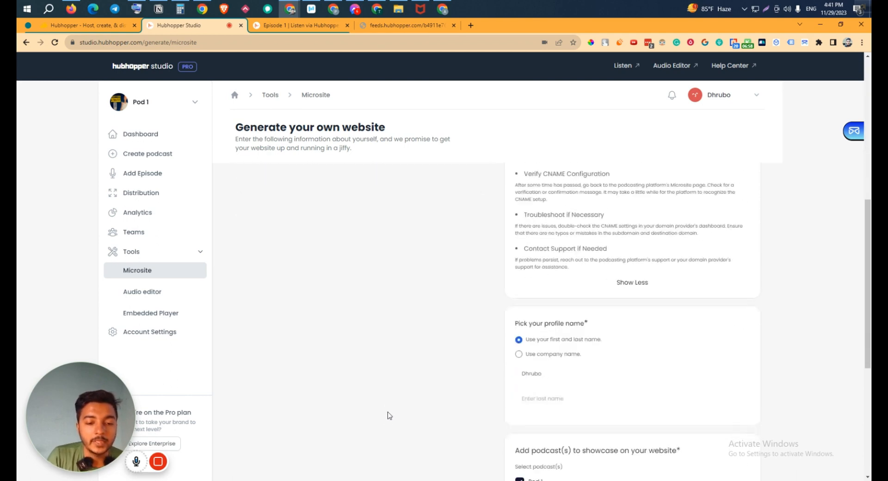
click(521, 426)
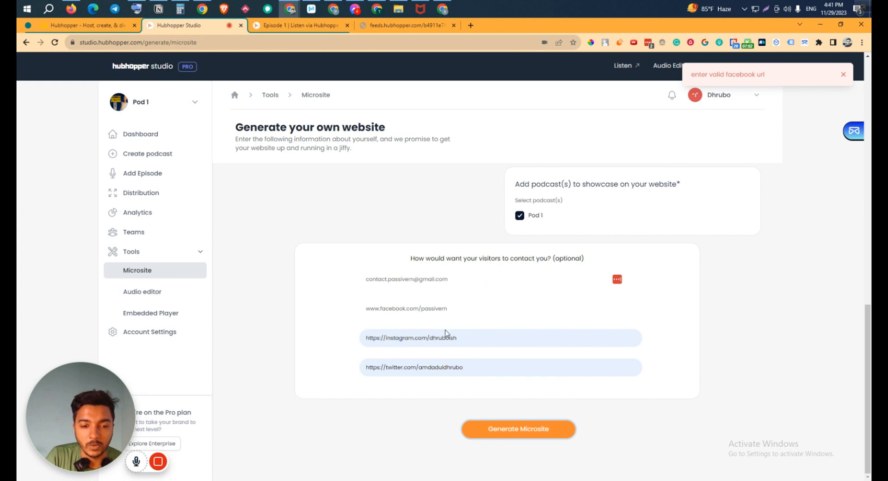
click(435, 308)
double_click(434, 309)
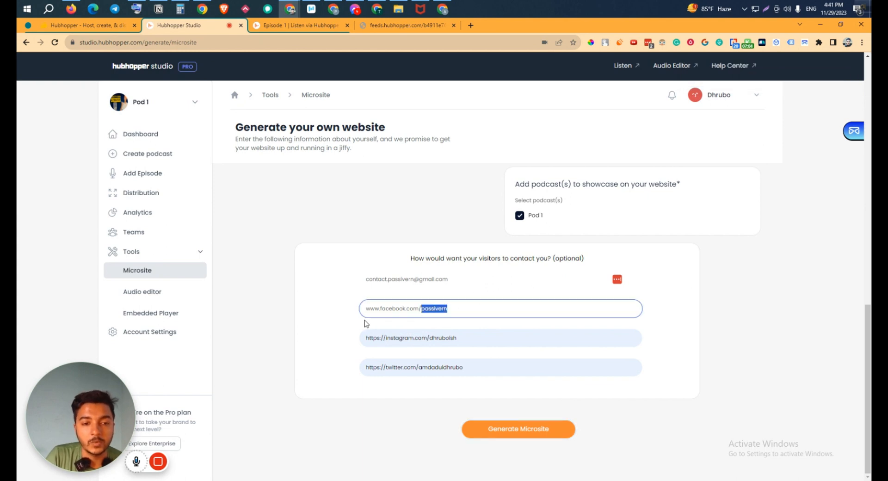
mouse_move(199, 463)
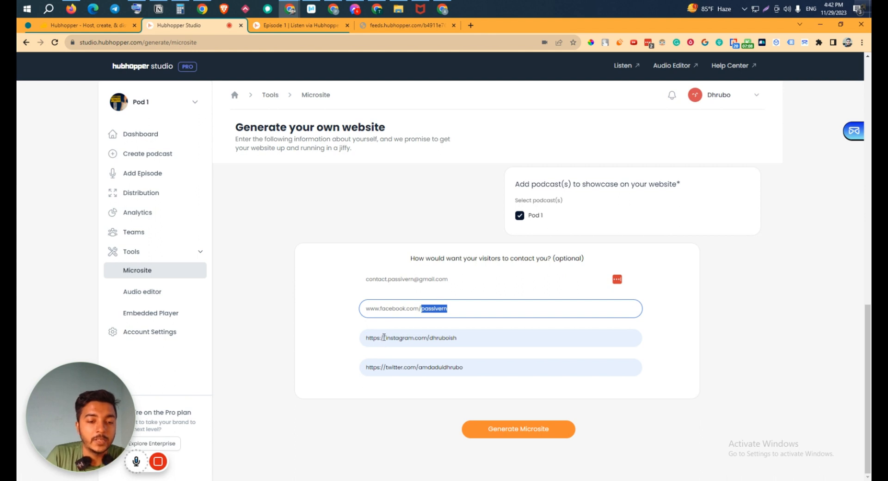
drag(387, 338, 366, 336)
key(ctrl+c)
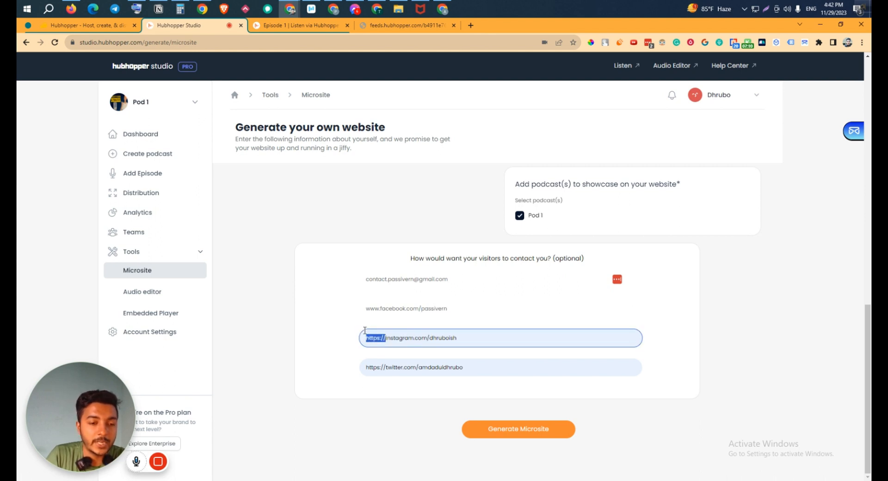
click(368, 309)
key(ctrl+v)
click(326, 320)
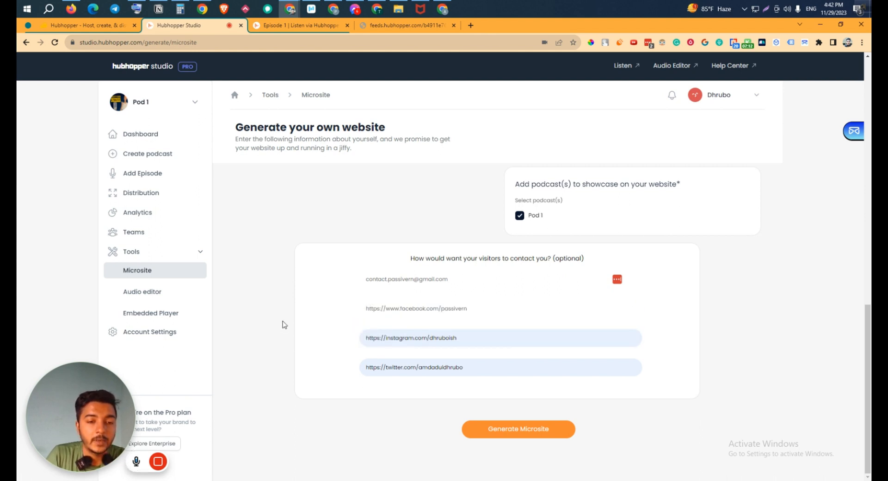
click(515, 438)
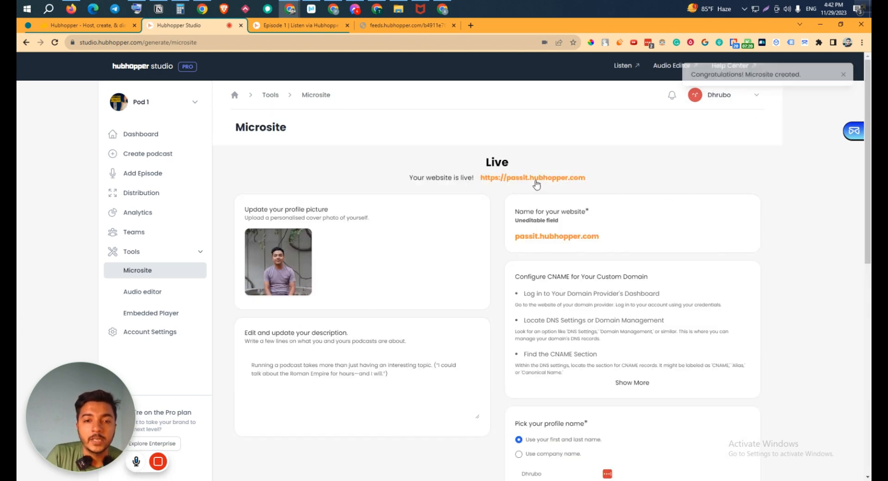
Open the live site passit.hubhopper.com and examine how Pod 1's description is rendered, including its paragraph tags.
click(532, 178)
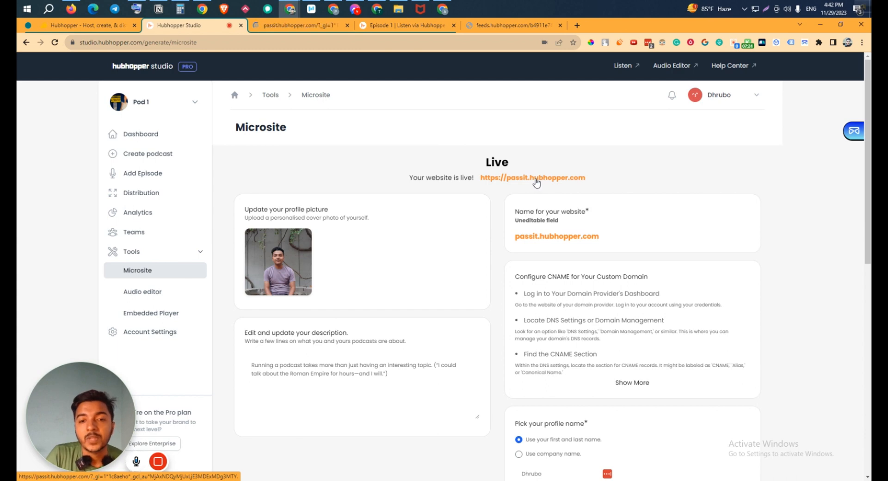
click(305, 27)
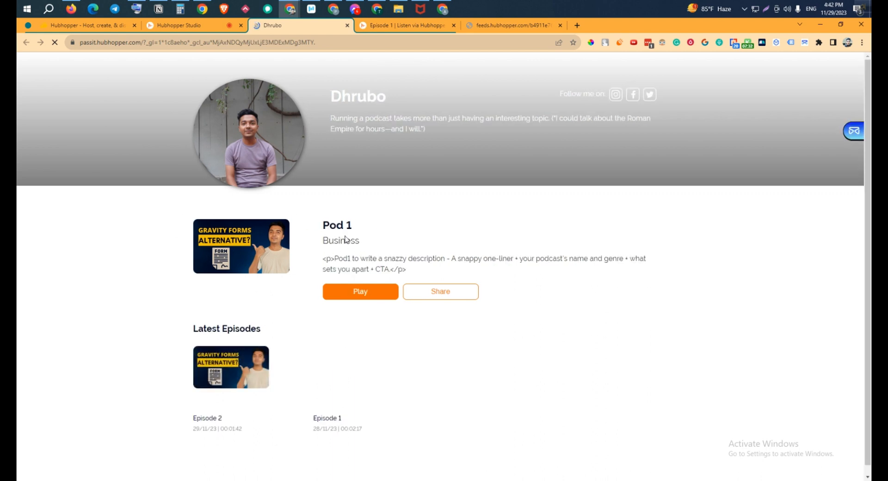
drag(325, 258, 476, 272)
drag(394, 269, 408, 268)
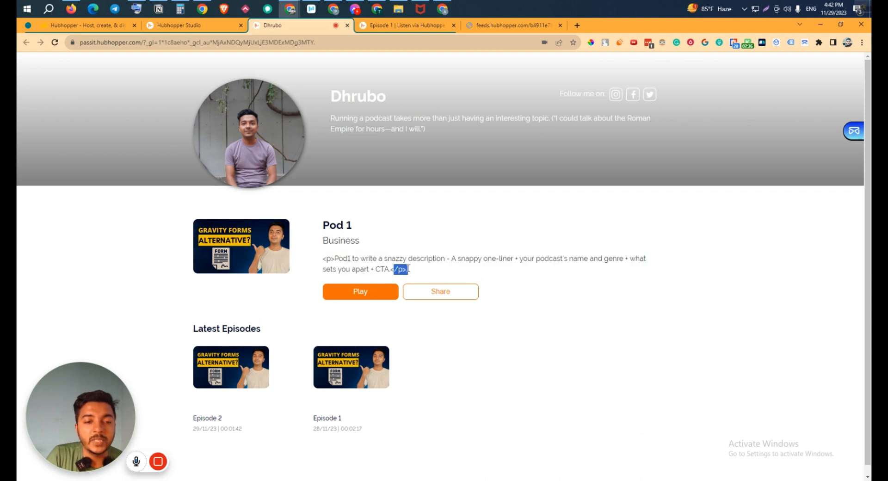
drag(322, 258, 335, 258)
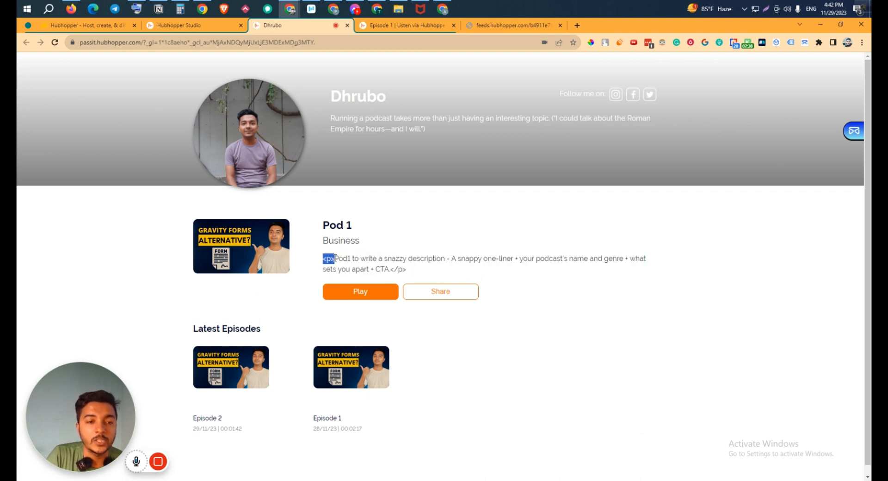
triple_click(380, 267)
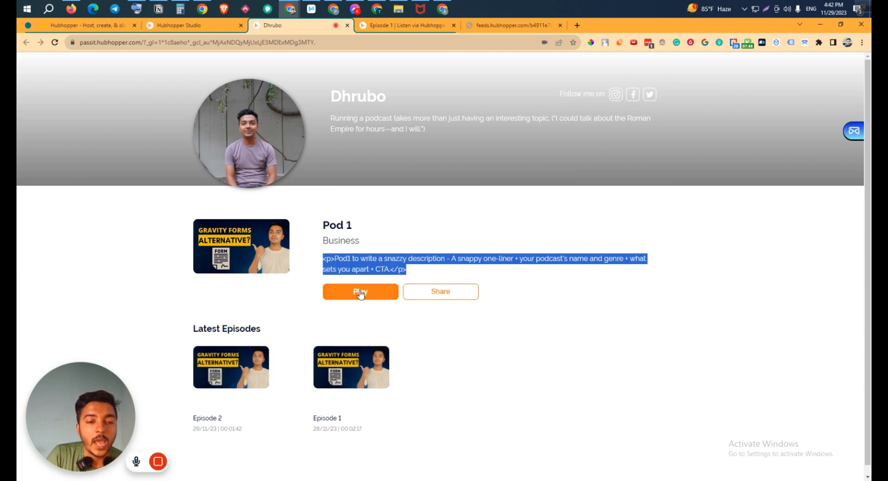
Check Pod 1's sharing options on the microsite and examine the header's social links, description, profile name and photo.
click(444, 296)
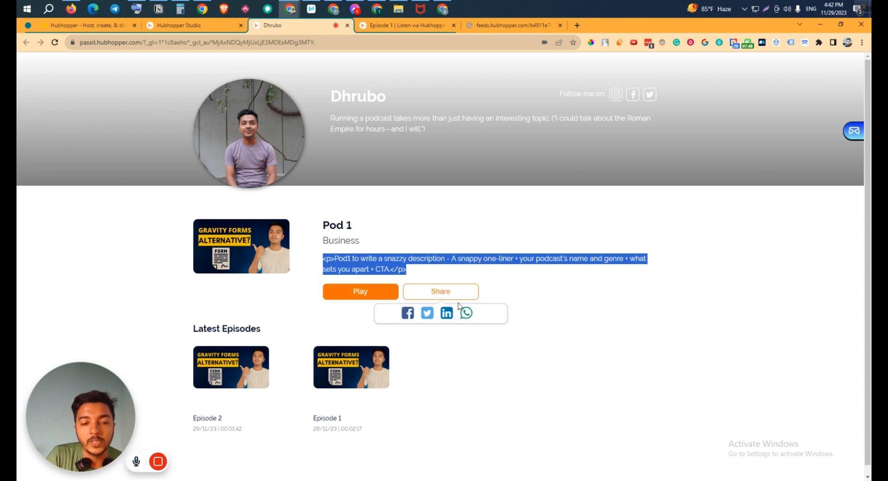
click(433, 290)
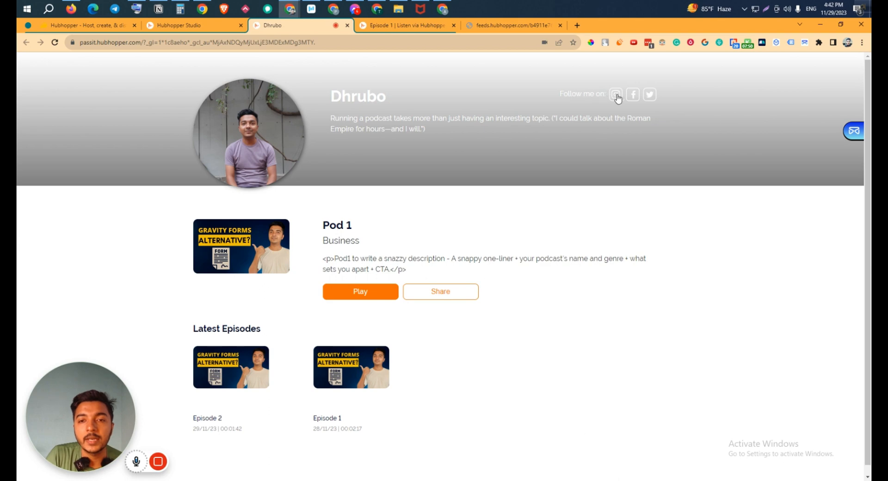
triple_click(374, 121)
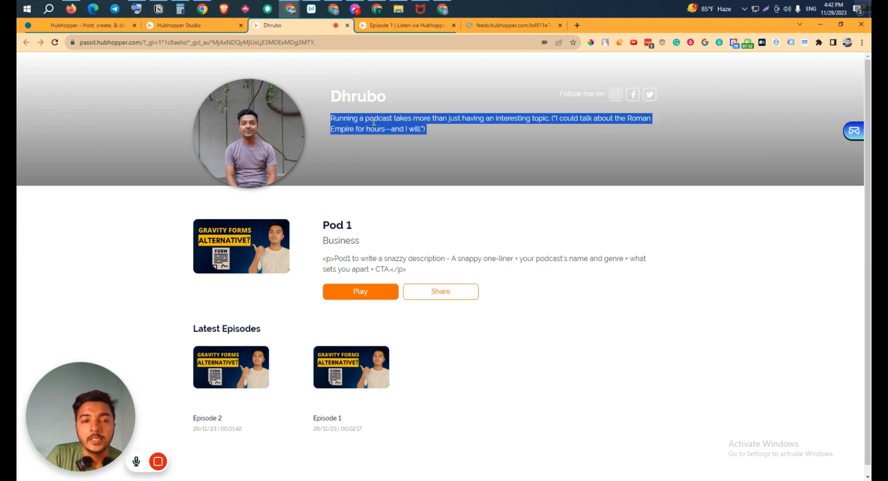
double_click(355, 92)
drag(225, 120, 271, 131)
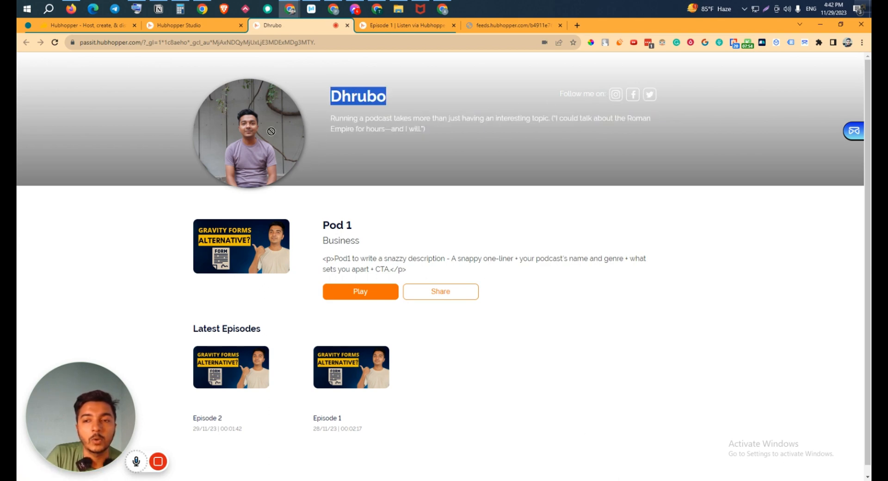
Look at the audio editor from Hubhopper Studio's tools and return to the microsite settings.
click(194, 25)
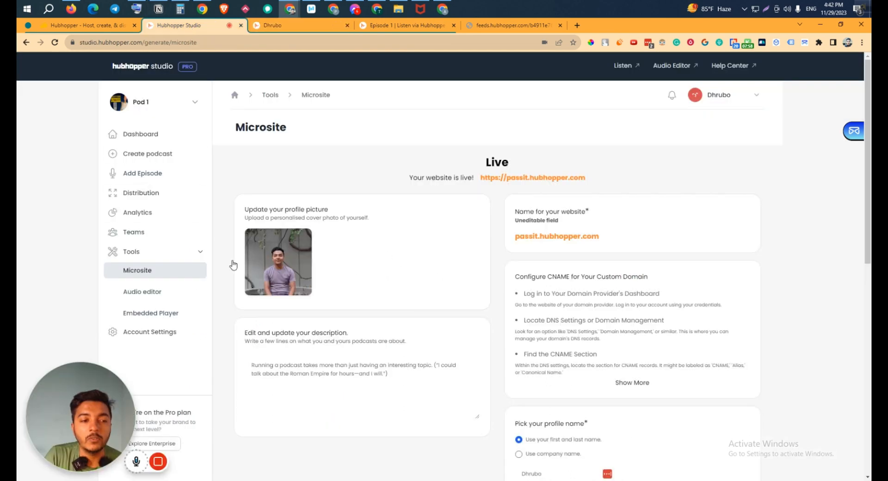
click(157, 292)
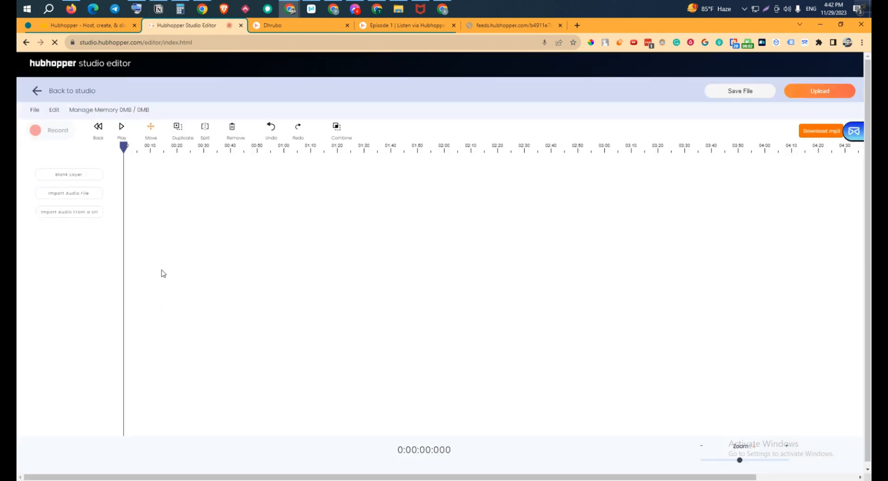
click(27, 44)
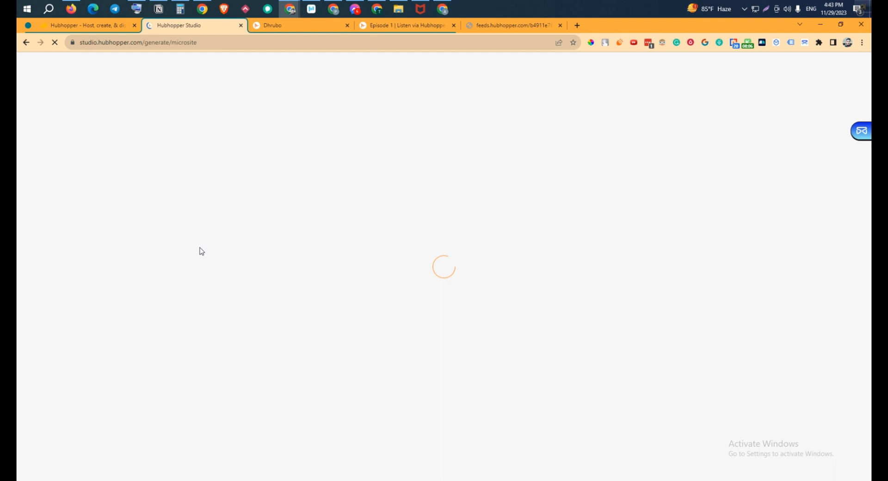
Open Pod 1's embedded player options and copy the embed code for the player with all episodes.
click(163, 259)
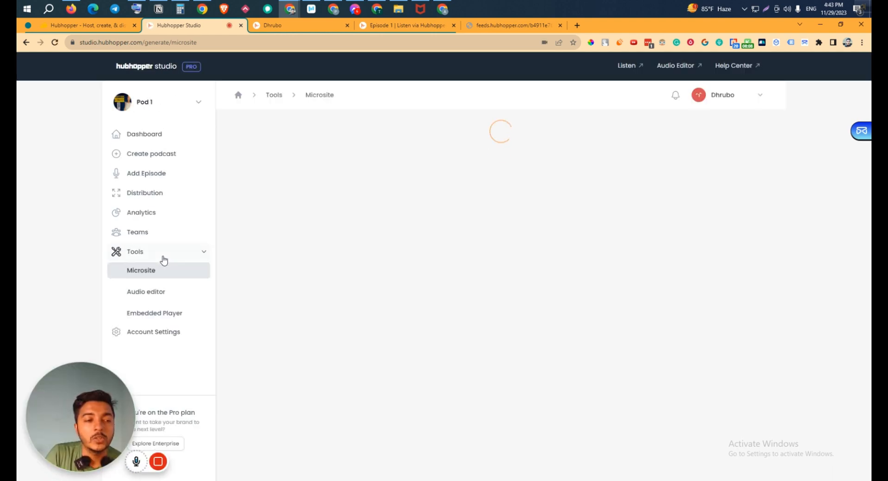
click(174, 312)
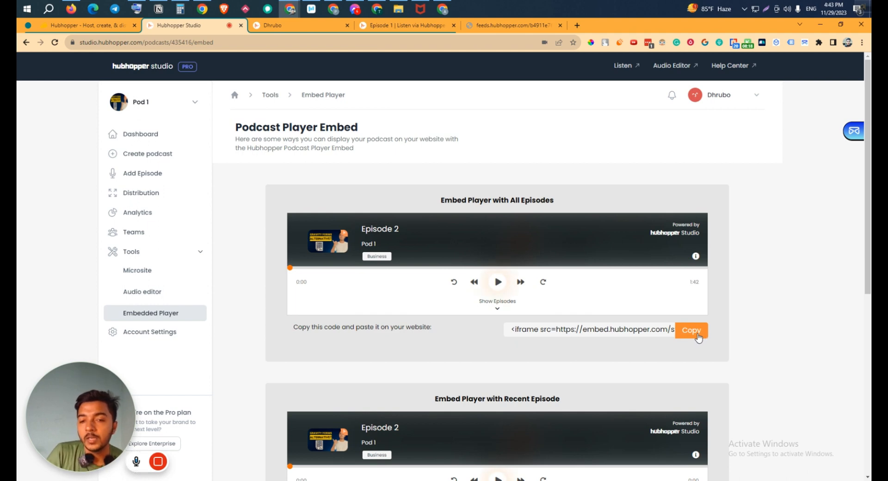
click(697, 335)
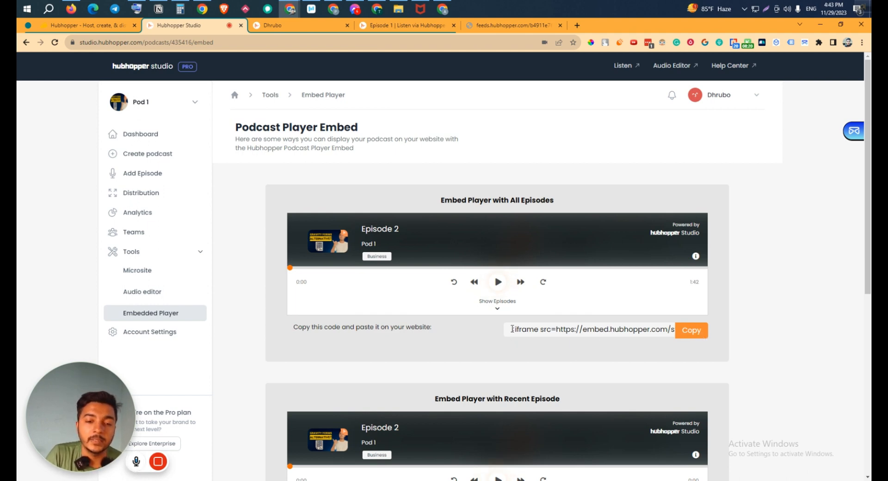
Review the iframe code and compare the embed players for all episodes, the recent episode and one episode.
drag(511, 329, 756, 333)
click(756, 333)
scroll(756, 333, down, 5)
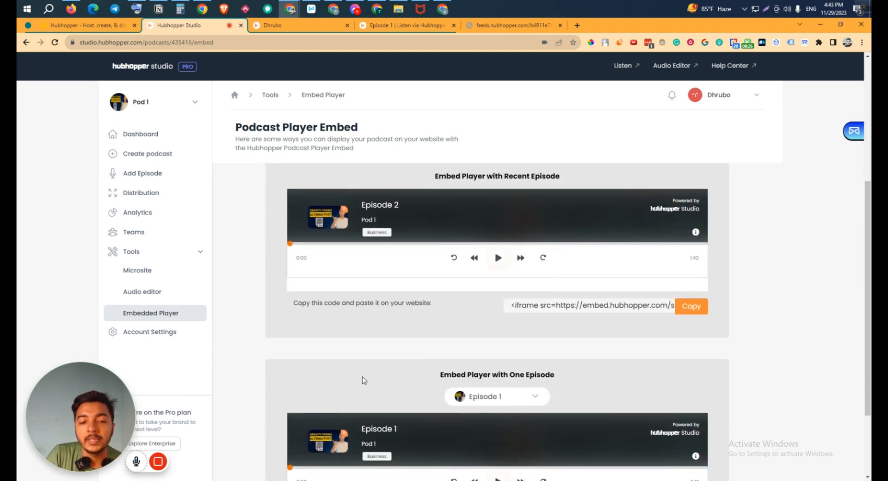
scroll(339, 392, down, 2)
scroll(569, 364, up, 8)
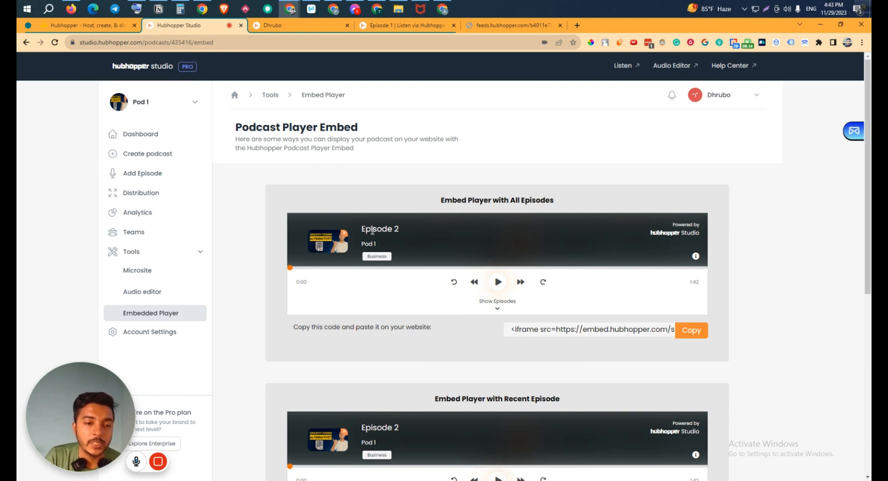
scroll(407, 351, down, 2)
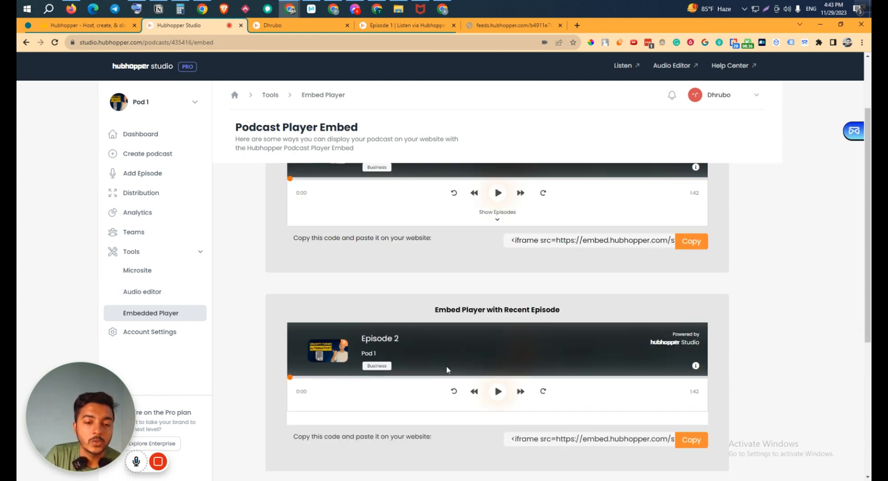
Check the profile page in the account settings and return to Pod 1's dashboard with the Pro Trial banner dismissed.
scroll(554, 353, down, 3)
scroll(555, 352, up, 5)
click(173, 338)
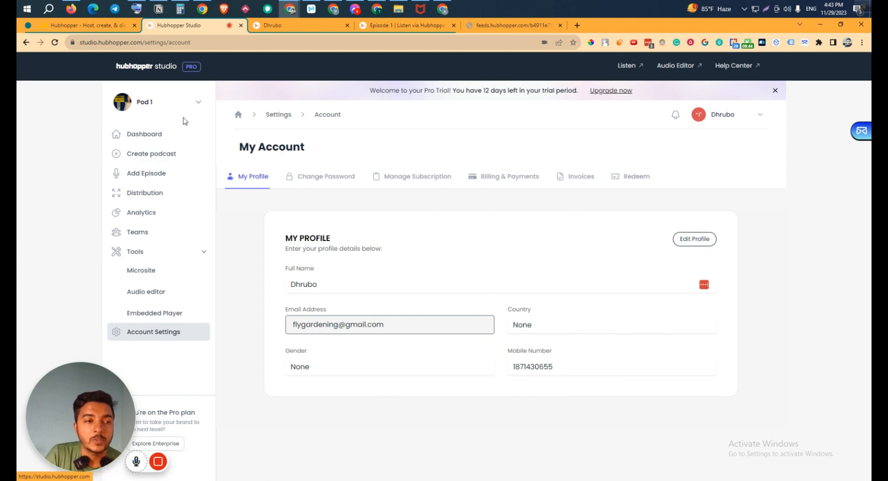
click(155, 134)
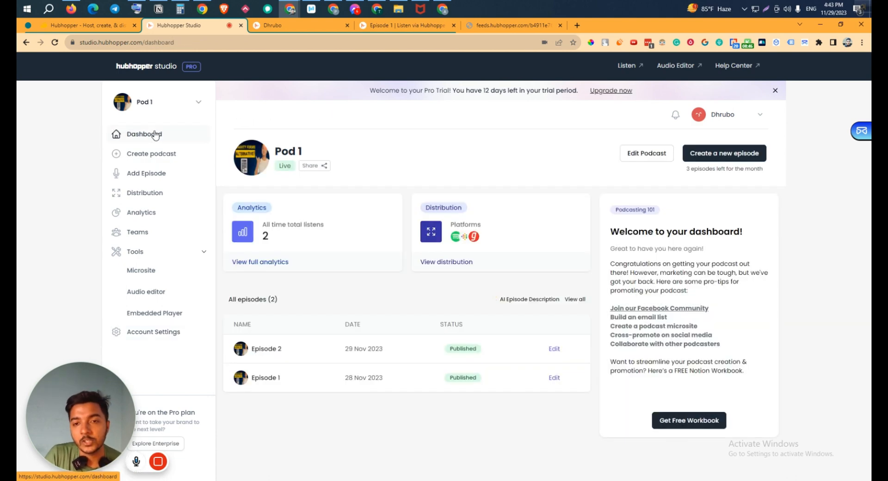
click(774, 91)
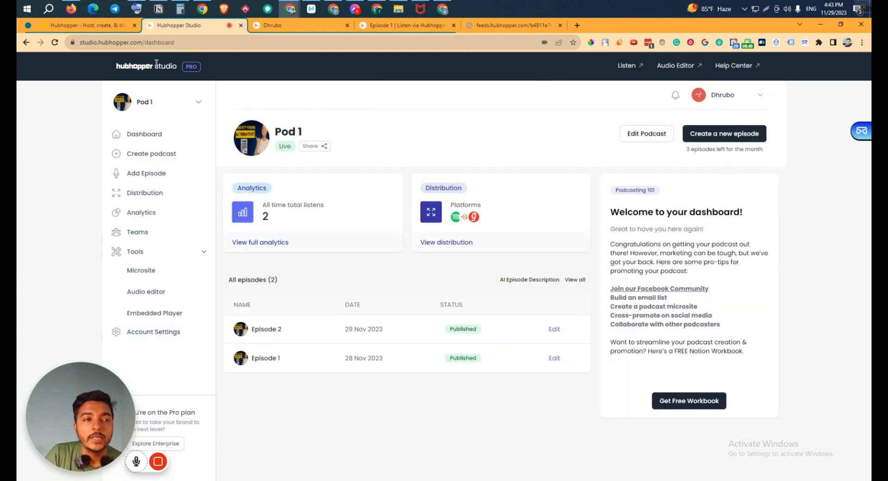
Switch to Hubhopper's AppSumo page and read the overview of the audio editor, podcast website and embeddable player.
click(88, 26)
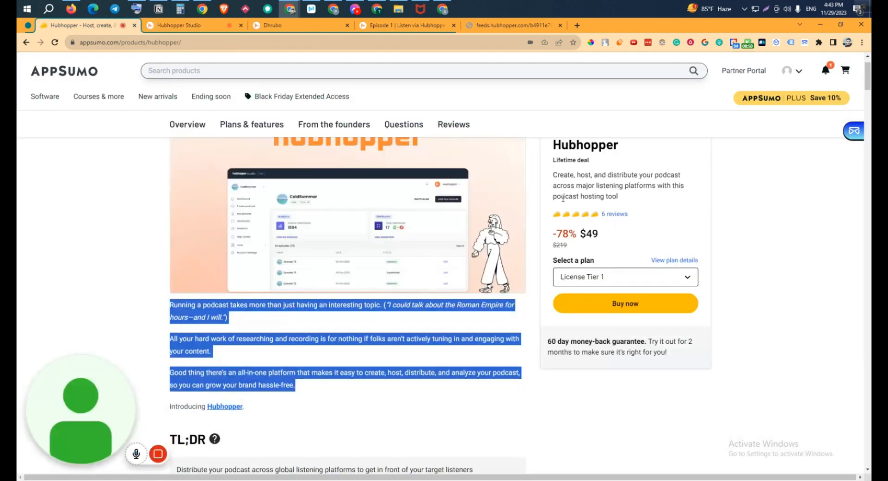
click(538, 175)
middle_click(532, 155)
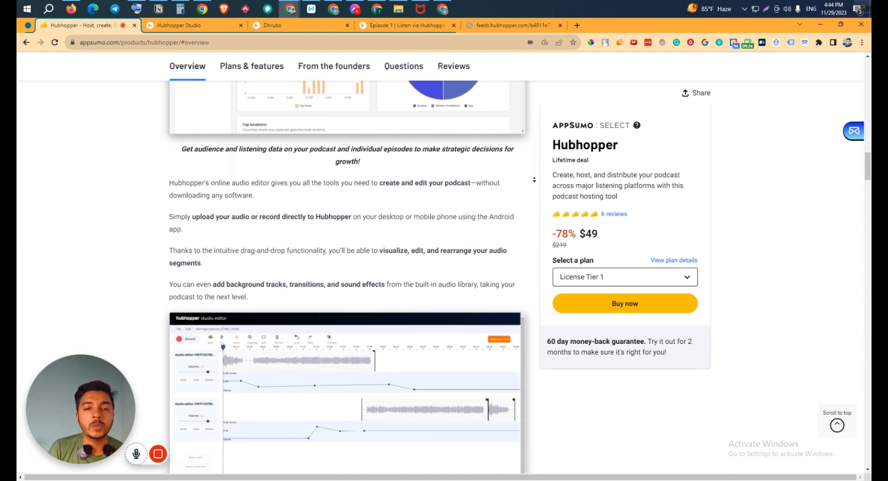
scroll(534, 180, down, 5)
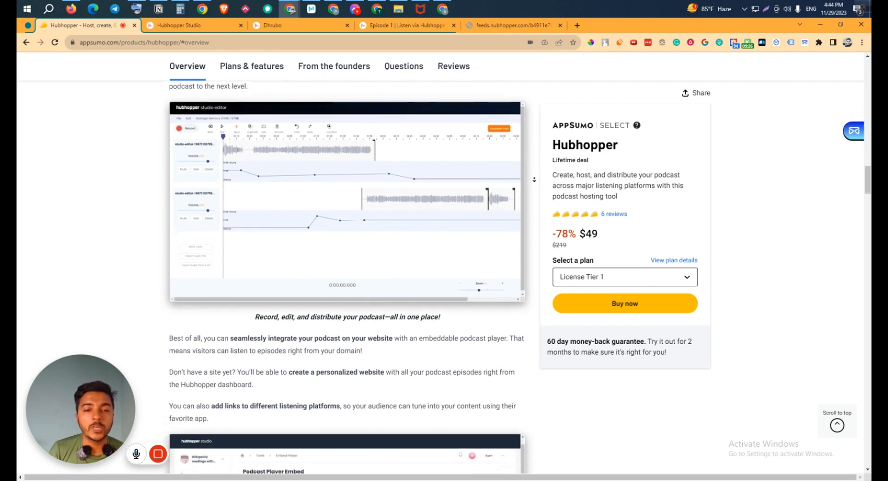
scroll(534, 180, down, 5)
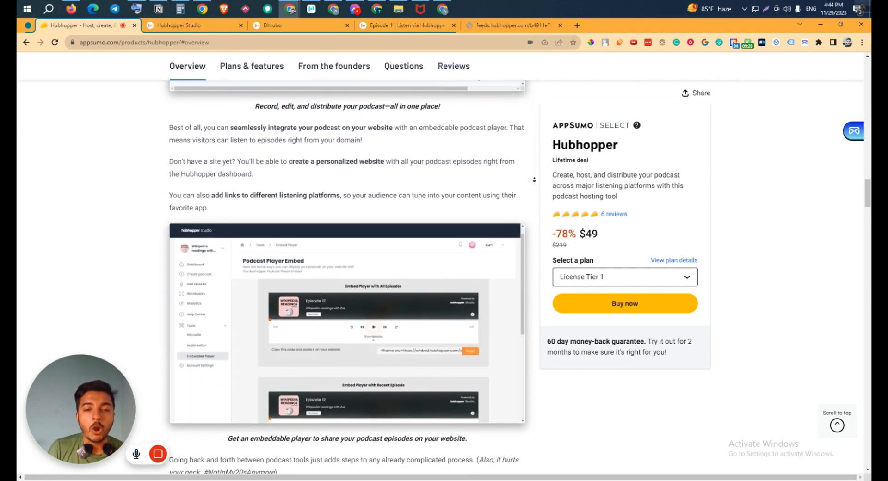
scroll(534, 179, down, 3)
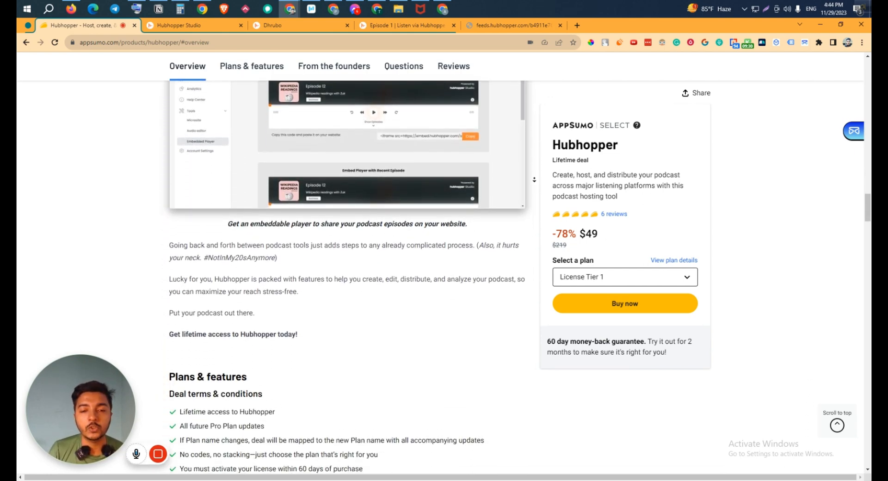
Review the deal terms and conditions and the features included in all plans for the Hubhopper lifetime deal.
scroll(534, 180, up, 2)
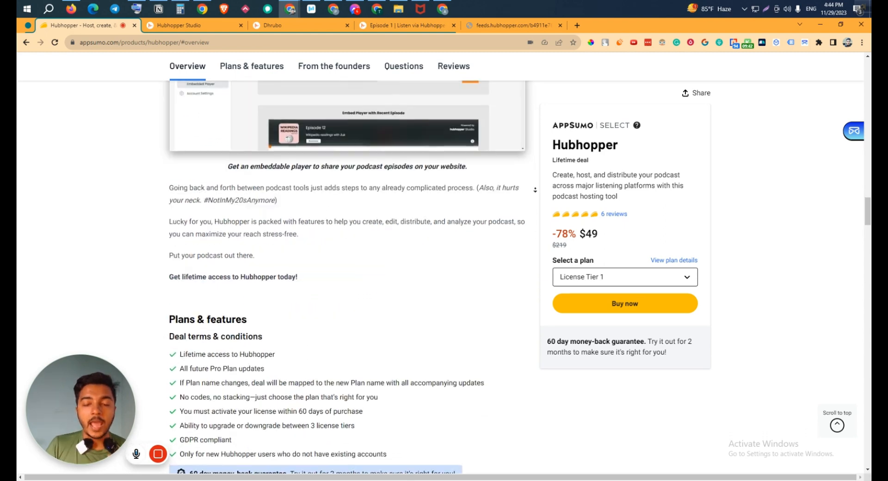
scroll(535, 189, down, 2)
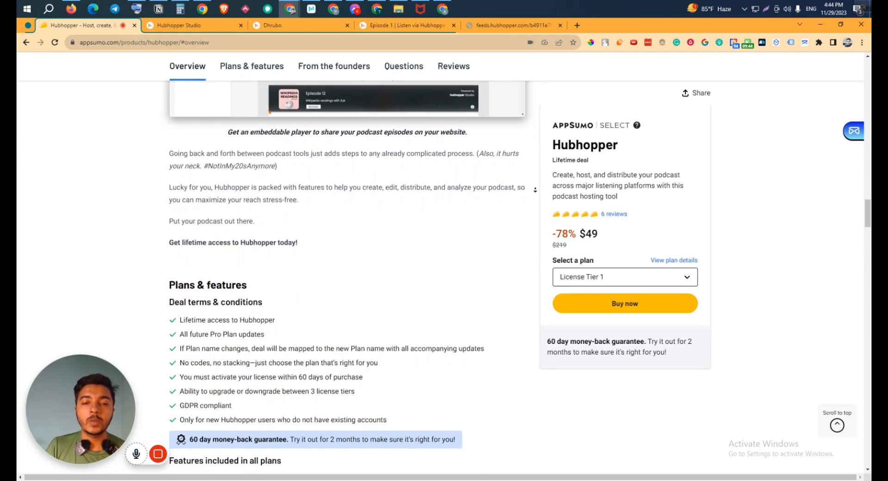
scroll(535, 196, down, 1)
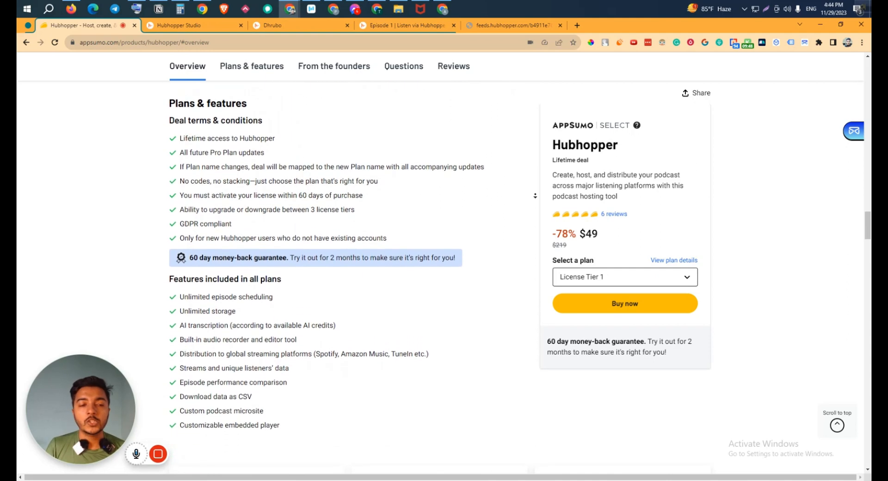
scroll(535, 195, down, 2)
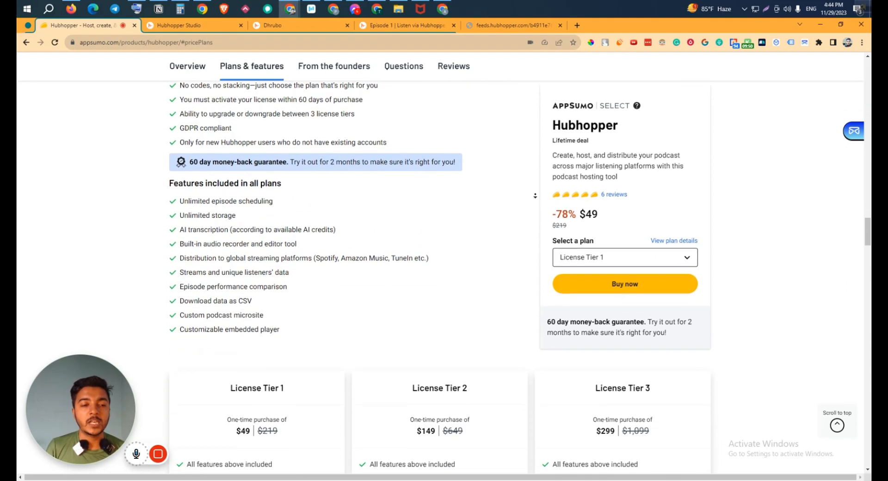
Compare License Tier 1, 2 and 3 by price, episode uploads, team members and AI credits.
scroll(535, 195, down, 2)
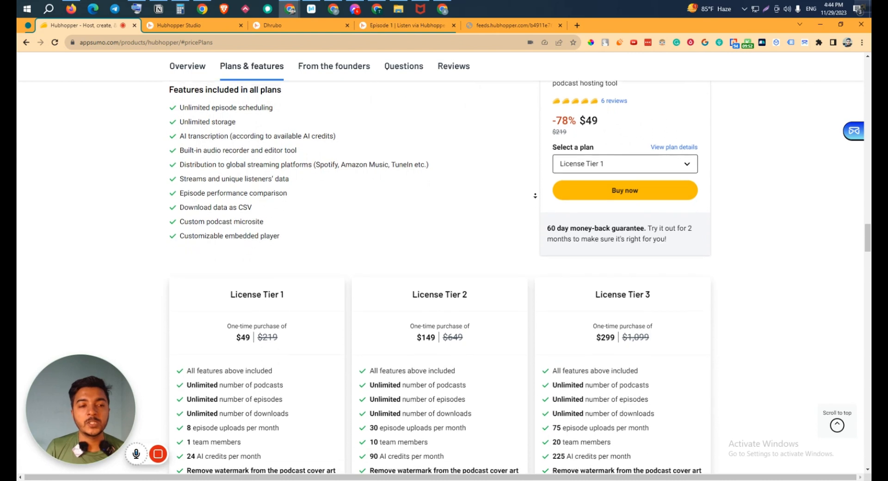
scroll(535, 196, down, 2)
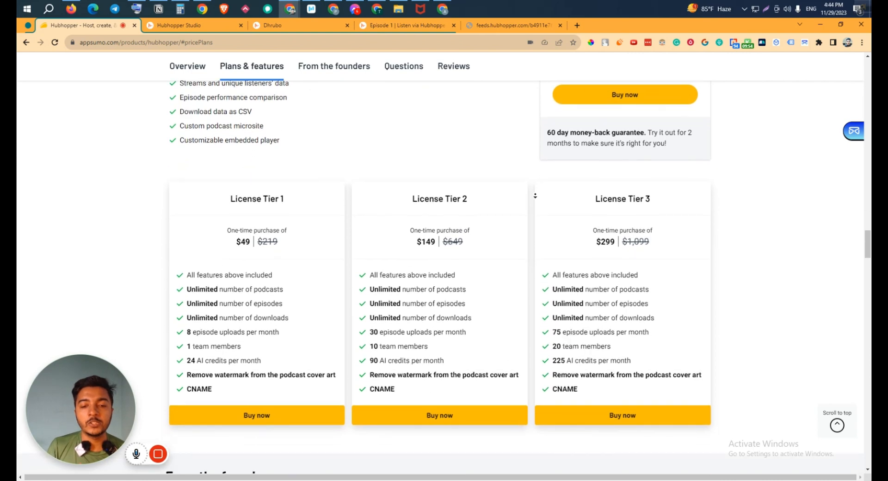
scroll(535, 196, down, 1)
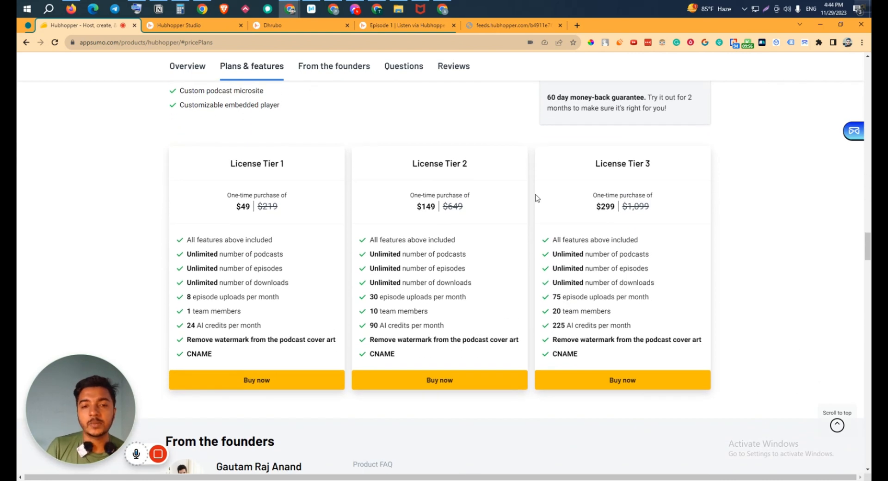
middle_click(440, 432)
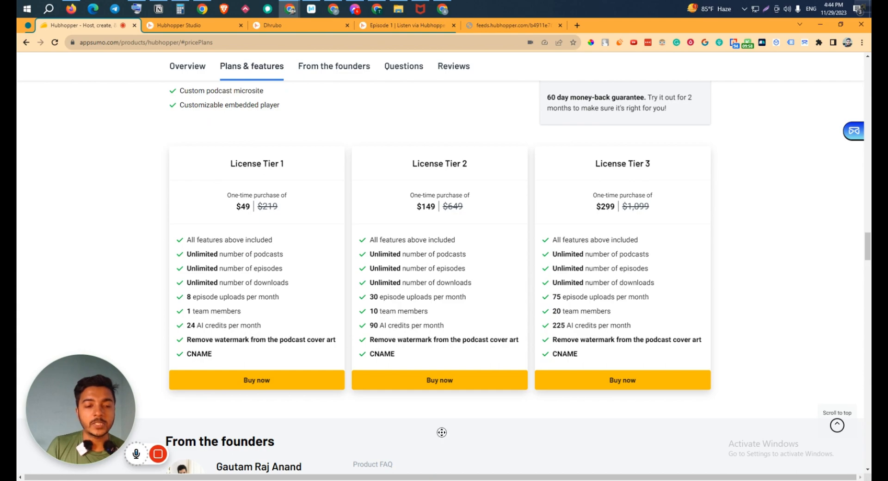